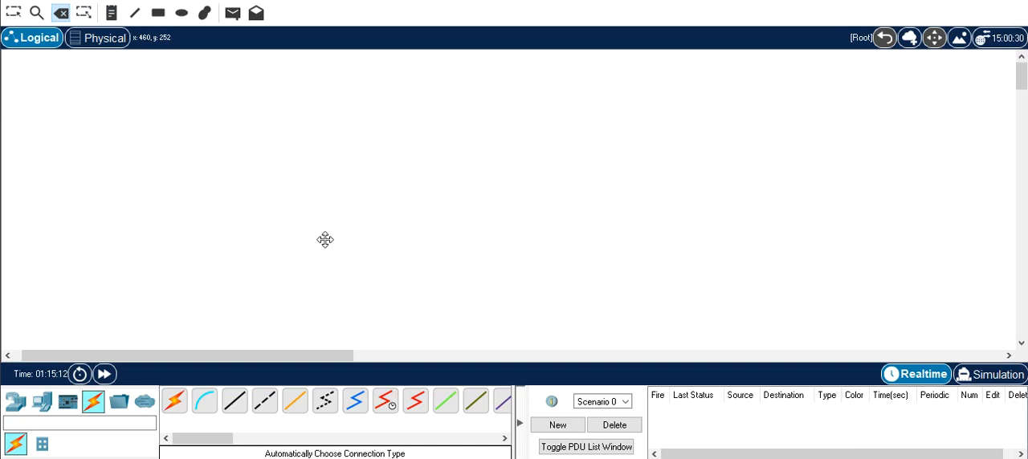
# - Place two 2960 switches in the empty workspace, the second one lower and to the right of the first
pyautogui.click(16, 402)
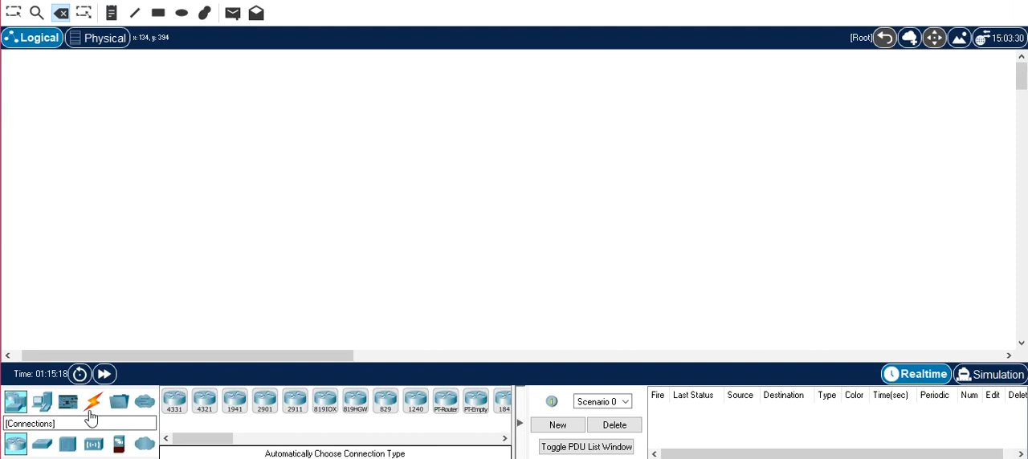
pyautogui.click(41, 445)
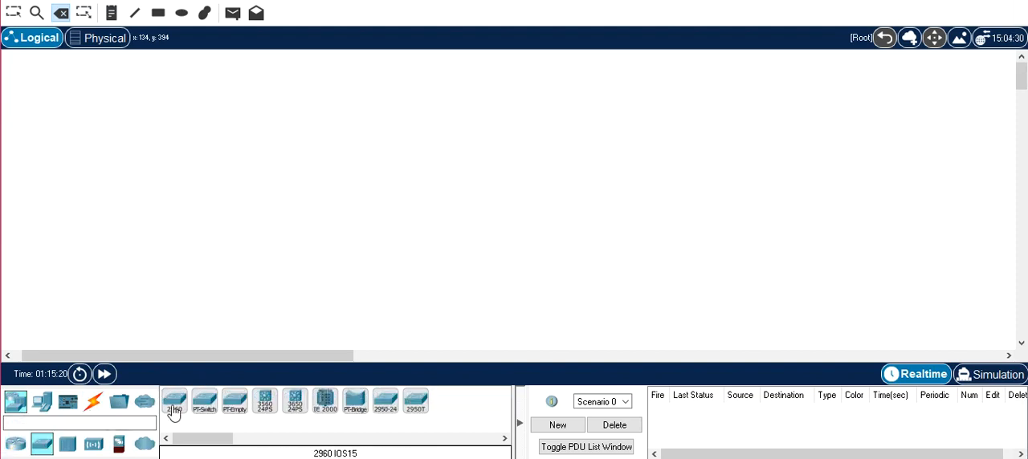
pyautogui.click(174, 401)
pyautogui.click(248, 139)
pyautogui.click(172, 404)
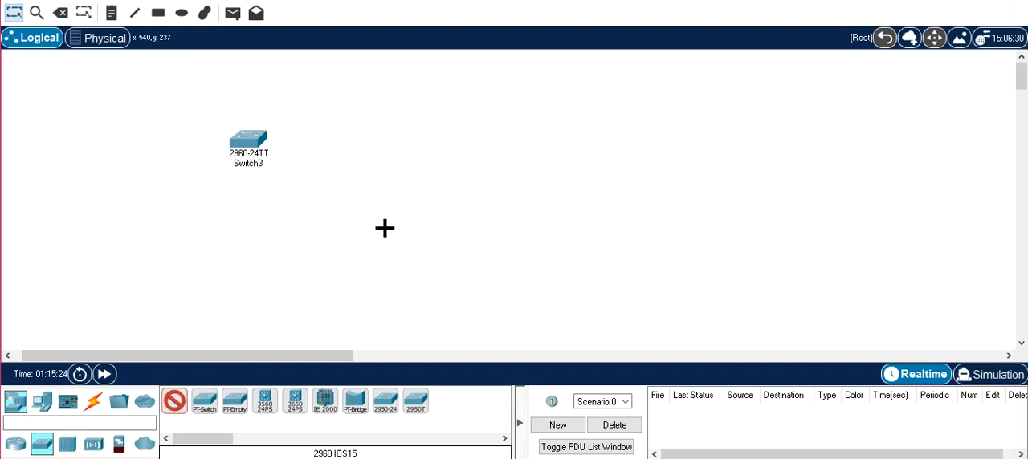
pyautogui.click(412, 213)
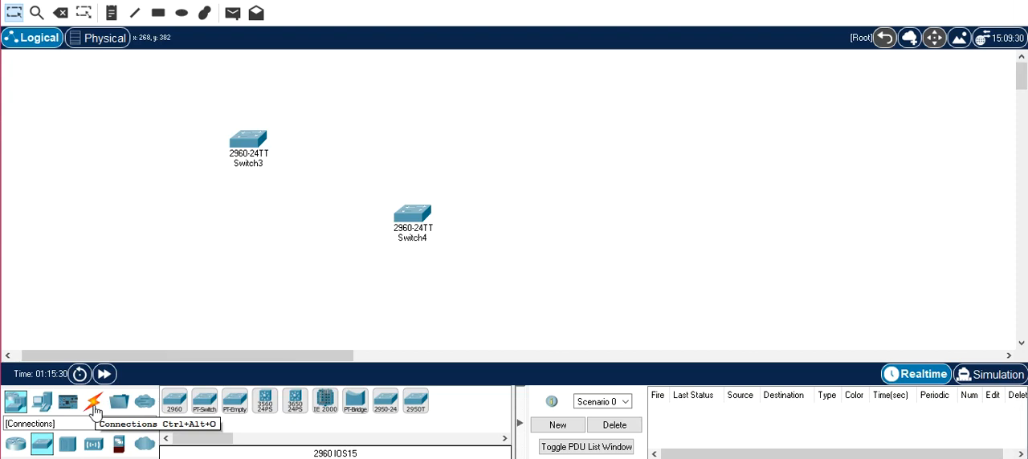
# - Add four PCs to the workspace, three around Switch3 and one above Switch4
pyautogui.click(94, 411)
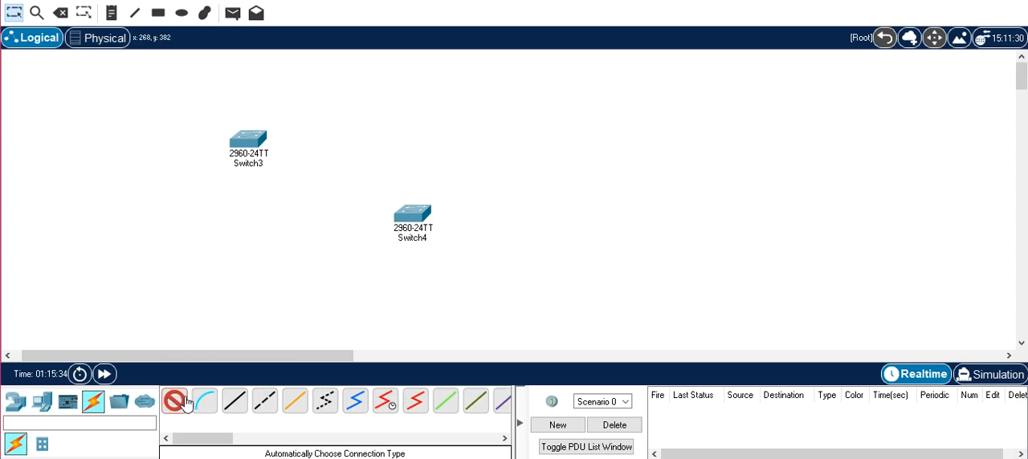
pyautogui.click(16, 403)
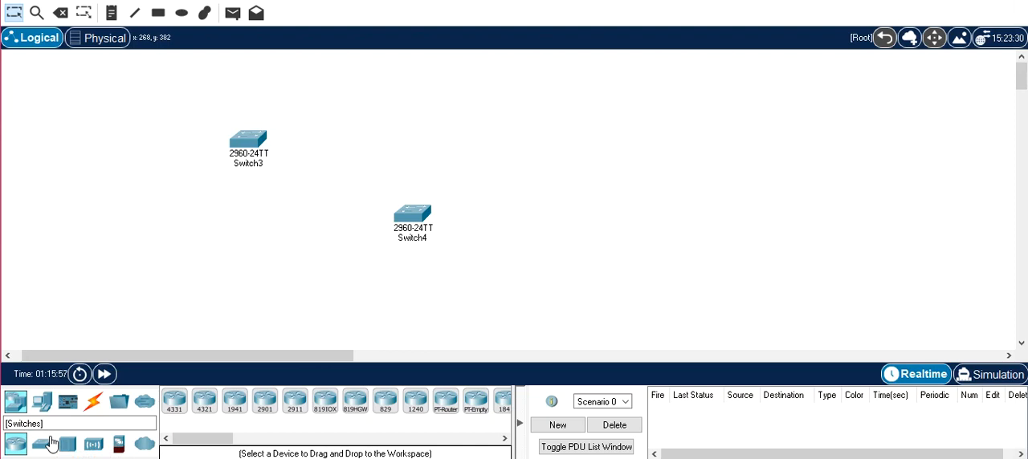
pyautogui.click(42, 401)
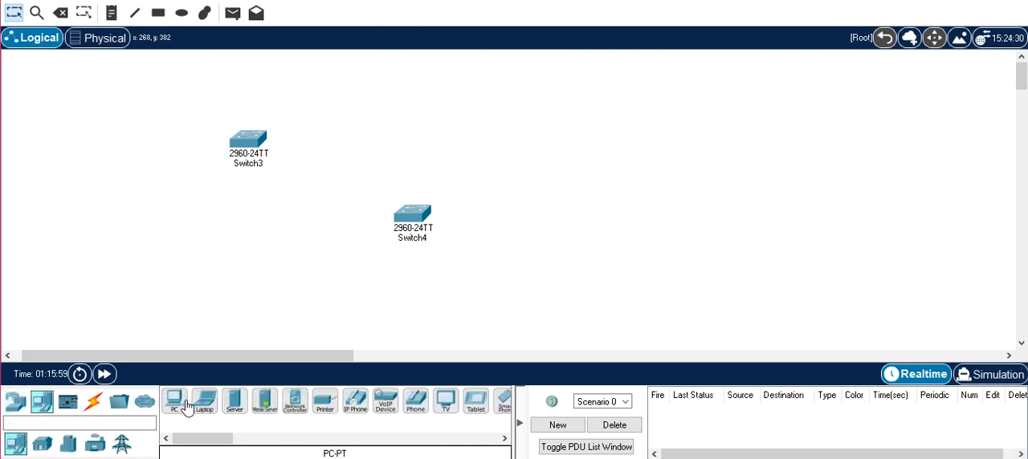
pyautogui.click(177, 402)
pyautogui.click(115, 126)
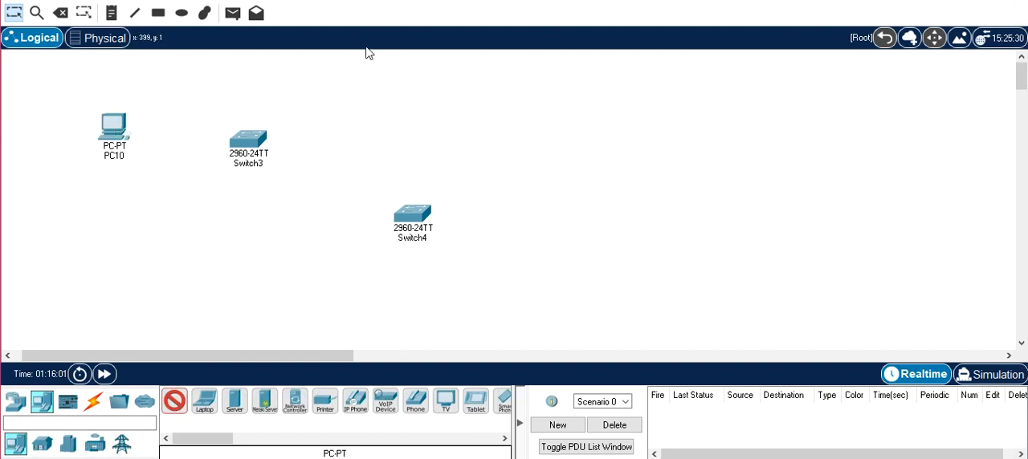
pyautogui.click(383, 84)
pyautogui.click(214, 77)
pyautogui.click(159, 199)
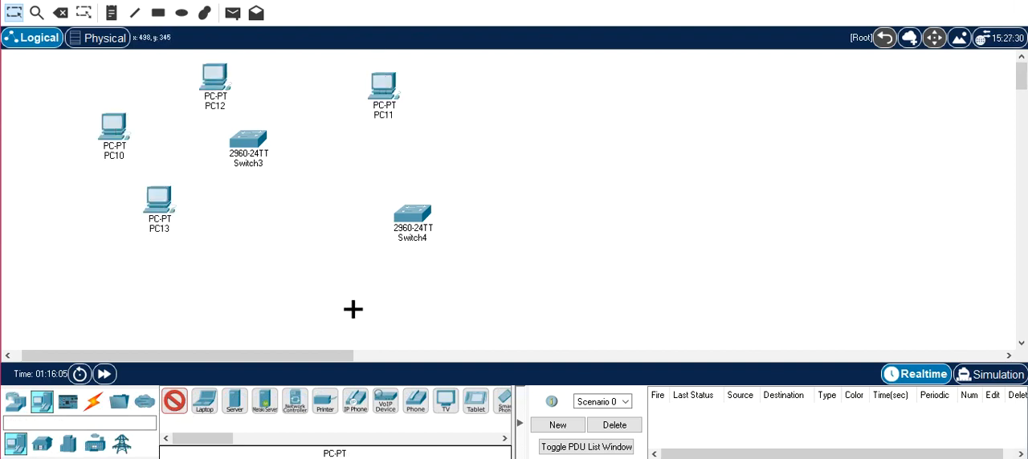
pyautogui.press('Escape')
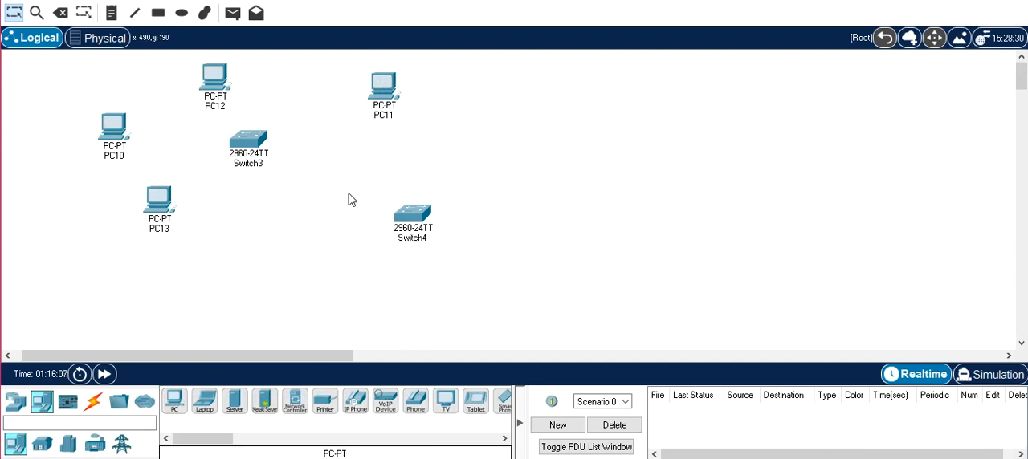
# - Delete Switch4 from the workspace
pyautogui.moveTo(346, 193); pyautogui.dragTo(496, 268)
pyautogui.press('Delete')
pyautogui.press('Return')
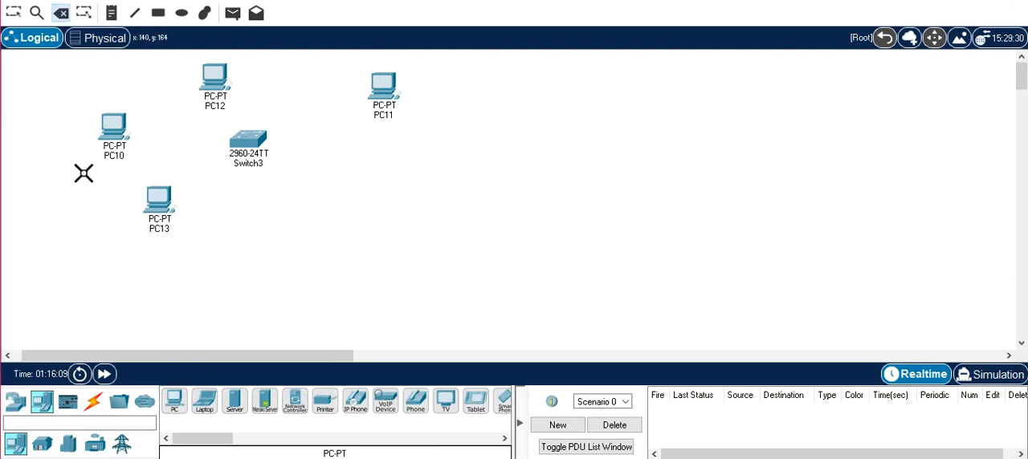
# - Connect PC10, PC13, PC12 and PC11 to Switch3 with automatically chosen cables and fast-forward the simulation time
pyautogui.click(93, 401)
pyautogui.click(174, 401)
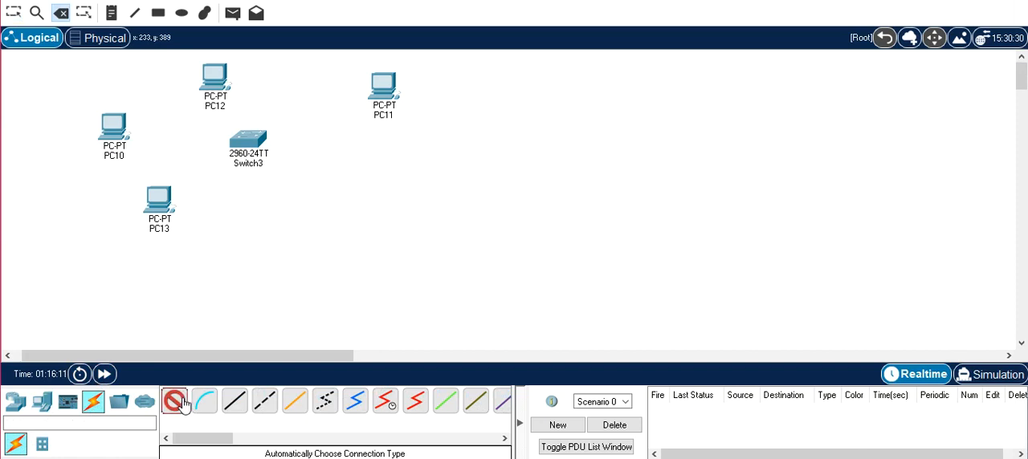
pyautogui.click(257, 138)
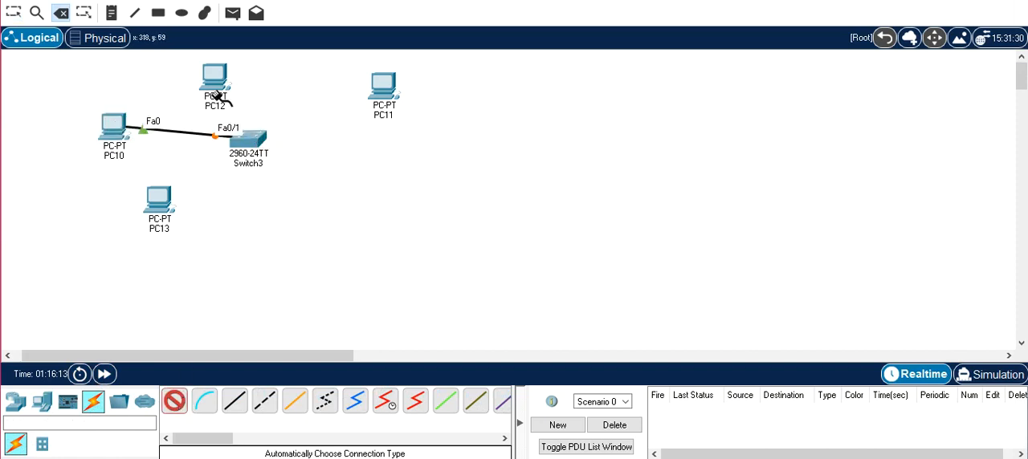
pyautogui.click(190, 184)
pyautogui.click(255, 140)
pyautogui.click(213, 78)
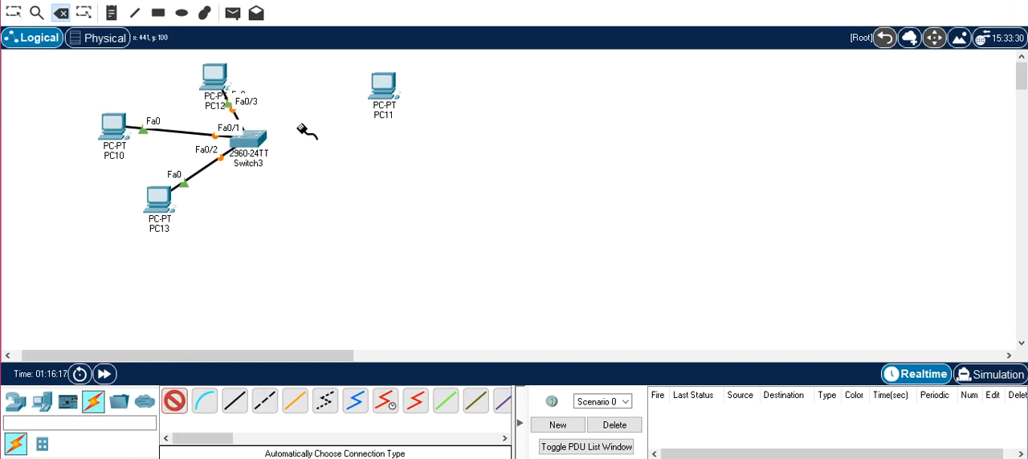
pyautogui.click(257, 141)
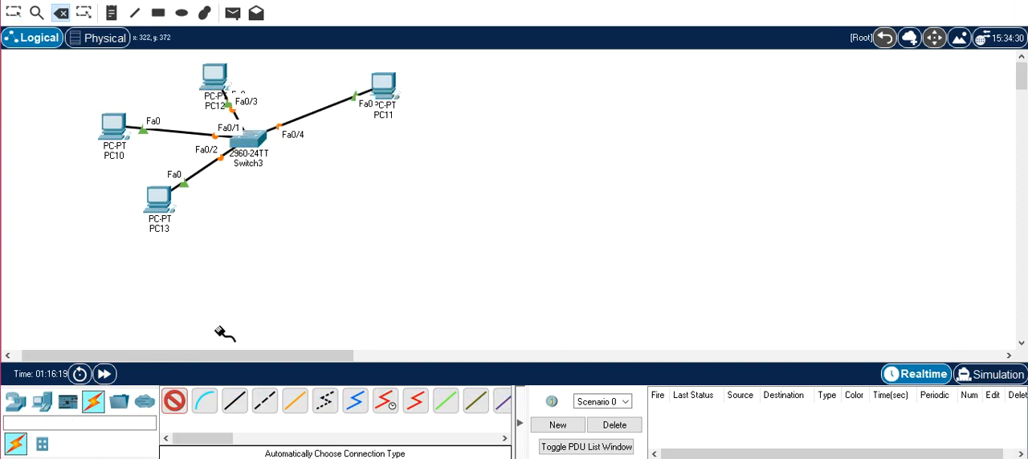
pyautogui.click(174, 401)
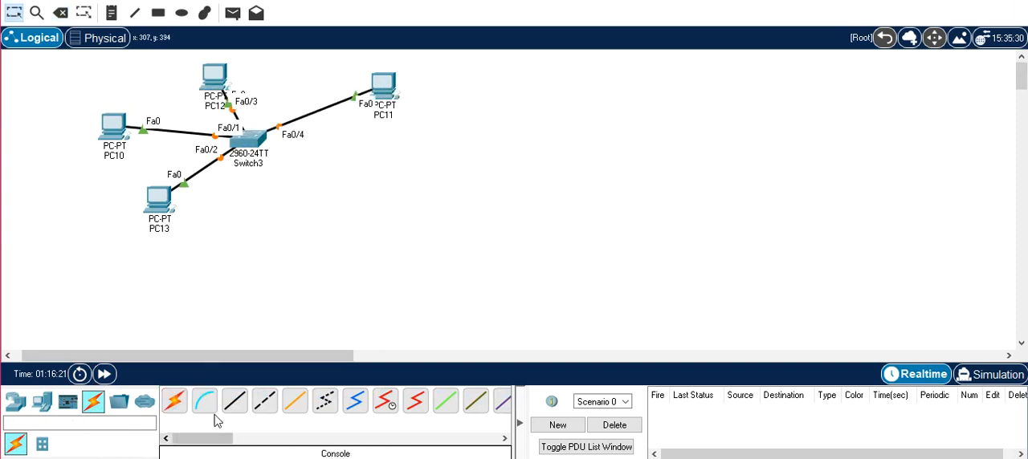
pyautogui.click(105, 376)
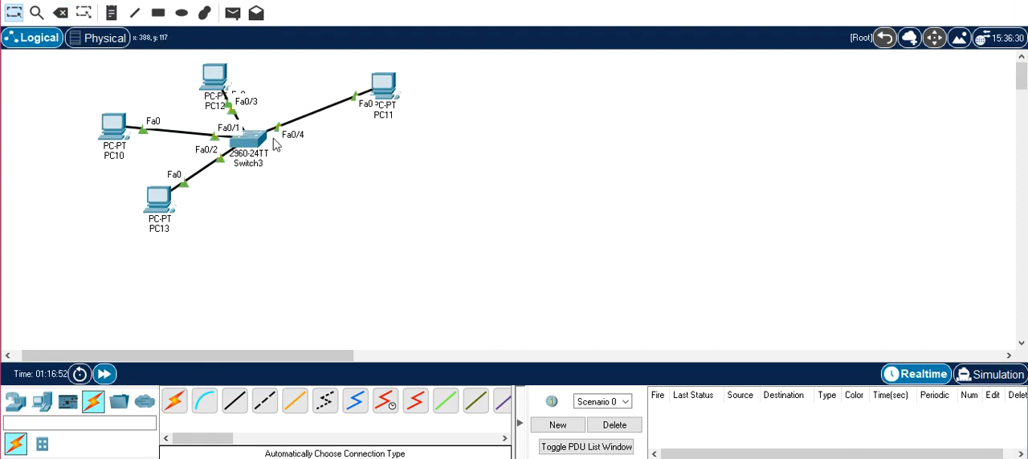
# - Rearrange the topology with Switch3 in the centre, PC10 and PC12 above it, and PC13 and PC11 below it
pyautogui.moveTo(245, 146); pyautogui.dragTo(265, 201)
pyautogui.moveTo(167, 209); pyautogui.dragTo(182, 282)
pyautogui.moveTo(391, 92); pyautogui.dragTo(424, 202)
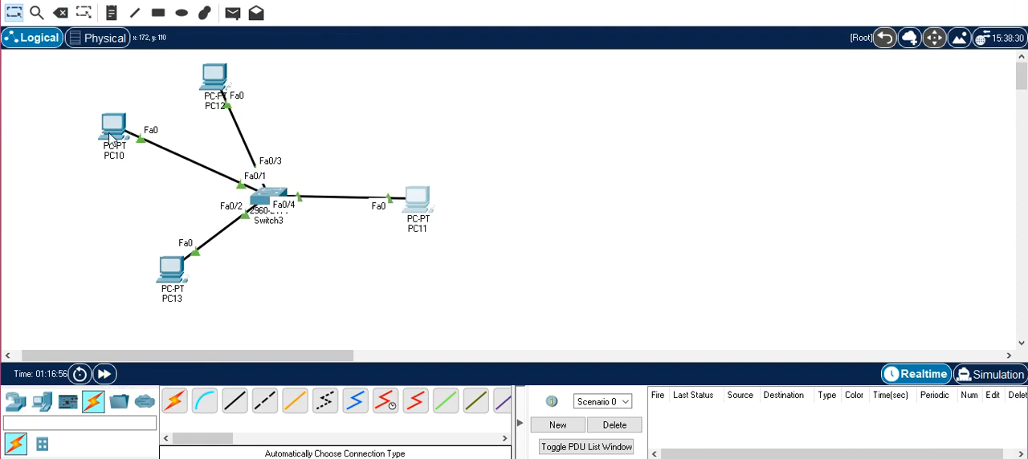
pyautogui.moveTo(112, 132); pyautogui.dragTo(128, 176)
pyautogui.moveTo(216, 90); pyautogui.dragTo(291, 105)
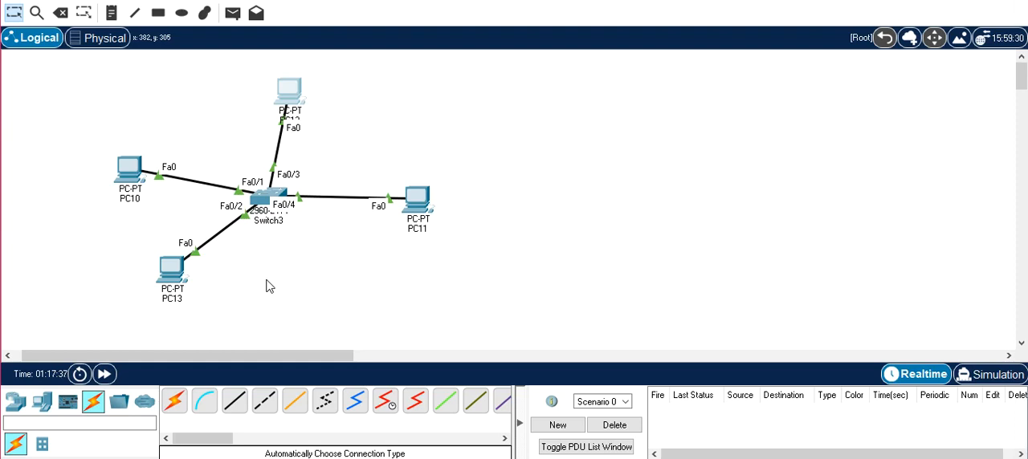
pyautogui.moveTo(125, 172); pyautogui.dragTo(179, 103)
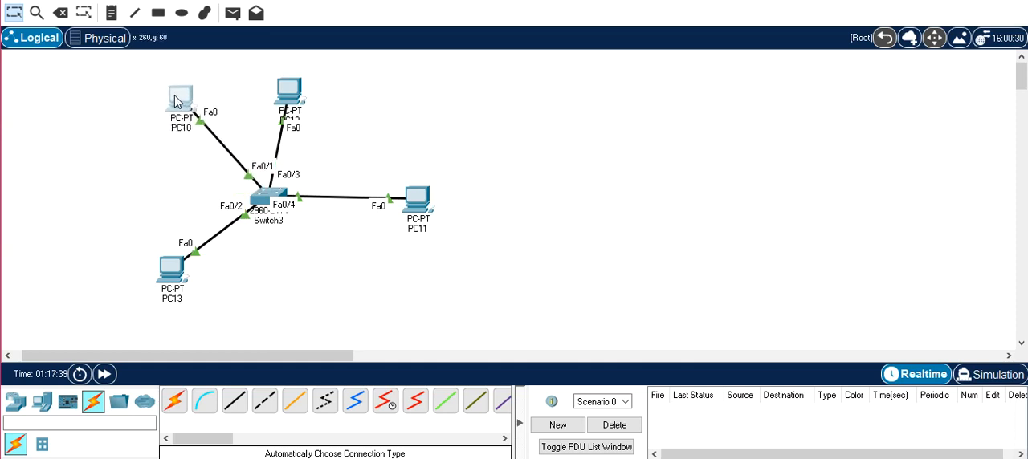
pyautogui.moveTo(430, 205); pyautogui.dragTo(324, 298)
pyautogui.moveTo(182, 285); pyautogui.dragTo(232, 307)
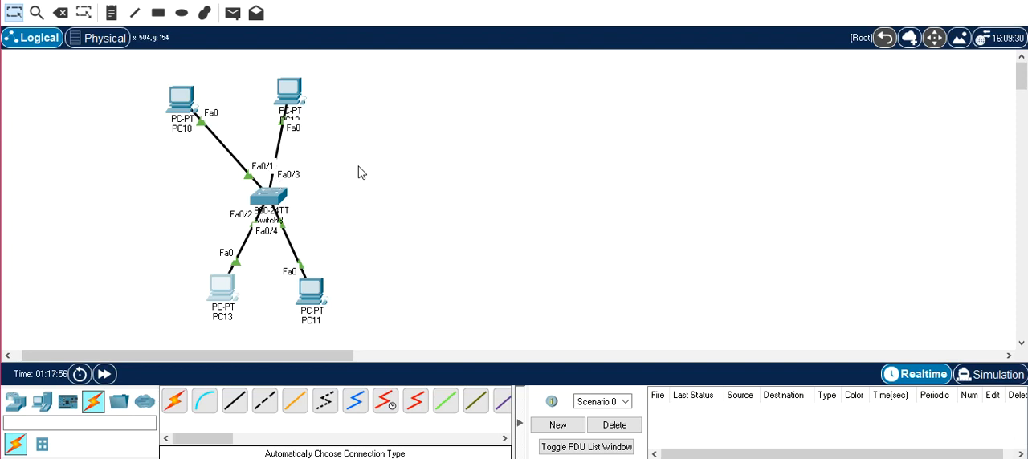
pyautogui.press('super+s')
pyautogui.write('bloc$')
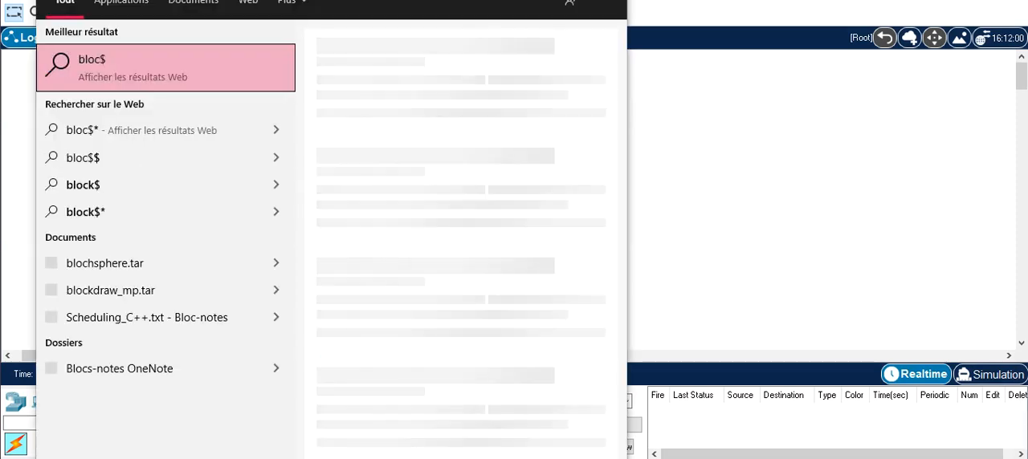
pyautogui.press('Escape')
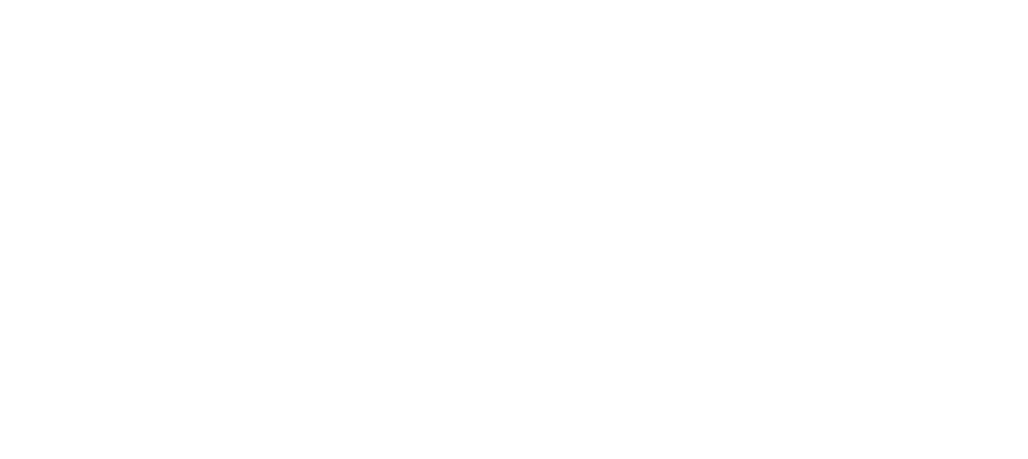
# - Find the Bloc-notes application in Windows search and open a blank note
pyautogui.press('super+s')
pyautogui.write('blo')
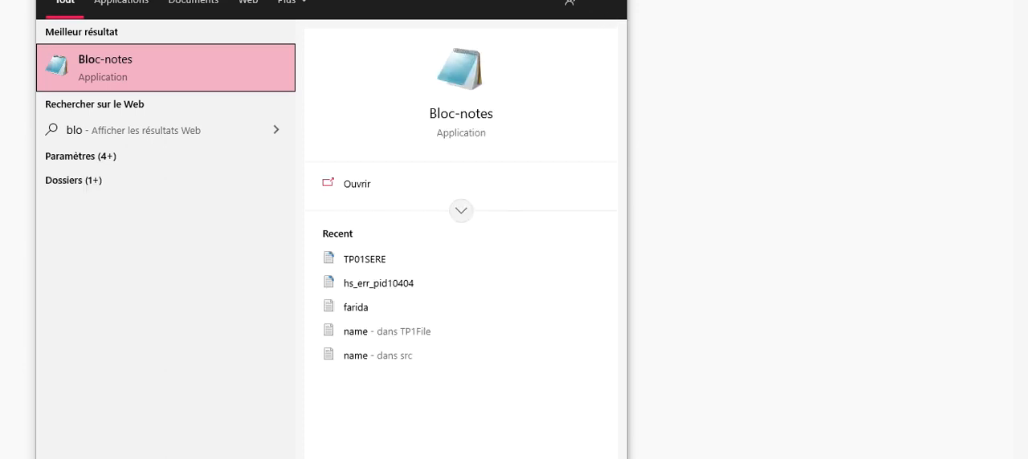
pyautogui.press('Return')
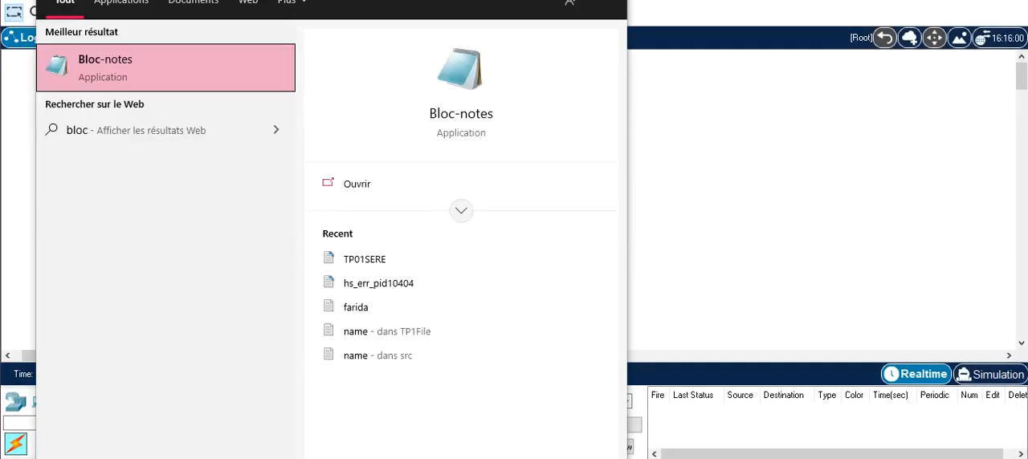
pyautogui.press('Return')
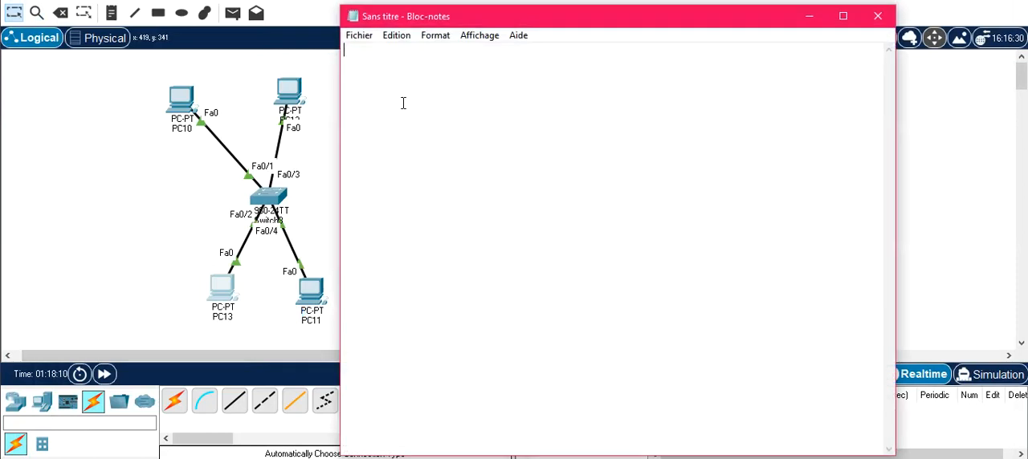
# - Write the heading "VLAN ID [1, 4096]" on the first line of the note
pyautogui.write('VL')
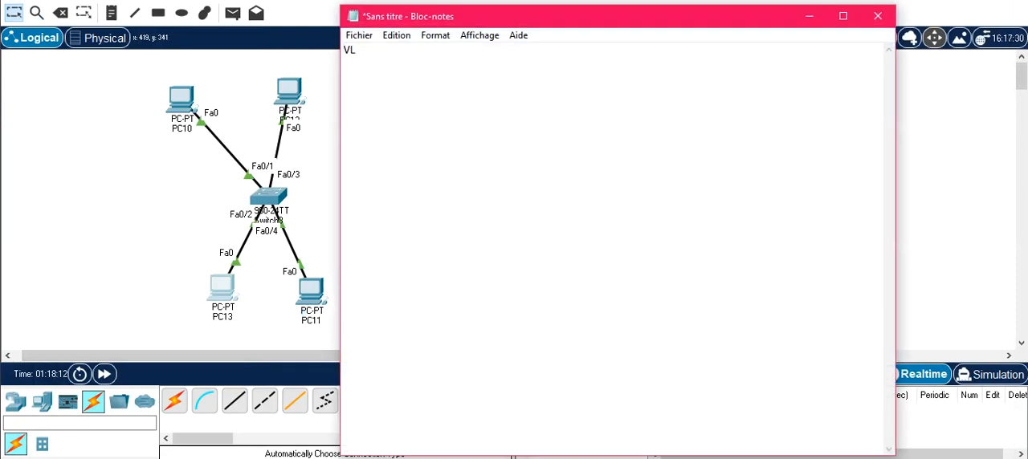
pyautogui.write('AN ID')
pyautogui.press('Return')
pyautogui.press('Return')
pyautogui.press('BackSpace')
pyautogui.press('BackSpace')
pyautogui.write('[]')
pyautogui.press('BackSpace')
pyautogui.press('BackSpace')
pyautogui.write('[')
pyautogui.write(']')
pyautogui.press('Left')
pyautogui.write('1, 4096')
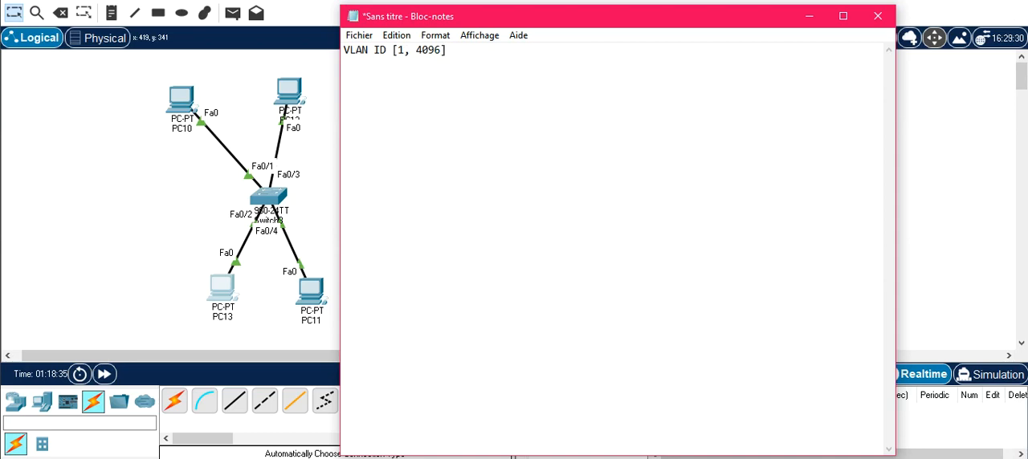
# - Add two indented bullet lines under the heading, "- Plage Normale" and "- Plge Etendue"
pyautogui.press('Return')
pyautogui.press('Tab')
pyautogui.write('- Plage Normale')
pyautogui.press('Return')
pyautogui.press('Tab')
pyautogui.write('- Plge Etendue')
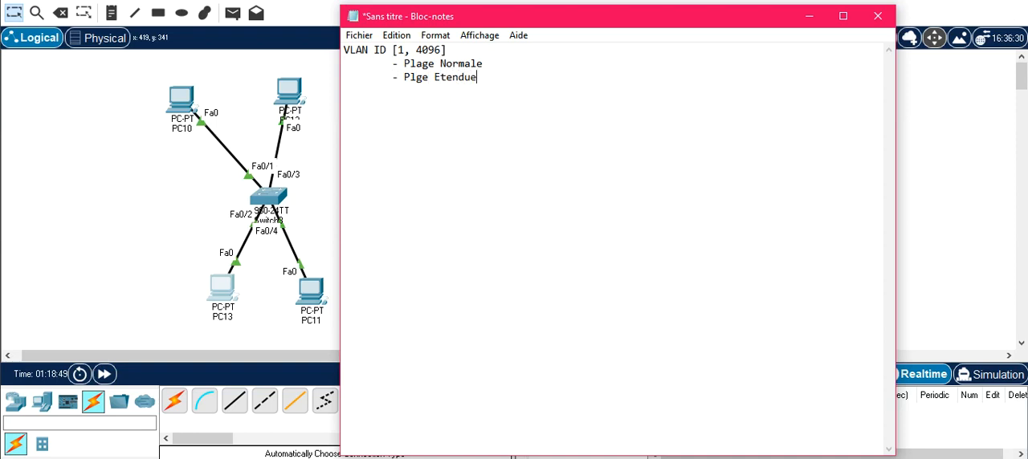
# - Append the range [1, 1005] to the Plage Normale line and [1006, 4096] to the Plge Etendue line
pyautogui.press('Up')
pyautogui.press('Right')
pyautogui.write('[]')
pyautogui.write('1, 1005')
pyautogui.click(500, 126)
pyautogui.write('[]')
pyautogui.press('Left')
pyautogui.write('1006')
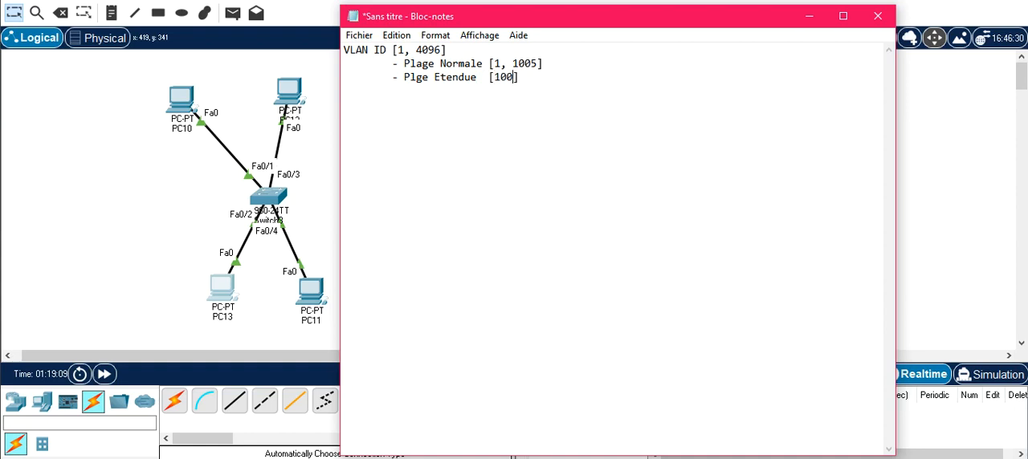
pyautogui.write(', 4096')
# - Insert a further-indented line "- 1, 1002, 1003, 1004 et 1005" beneath the Plage Normale line
pyautogui.click(565, 64)
pyautogui.press('Return')
pyautogui.press('Tab')
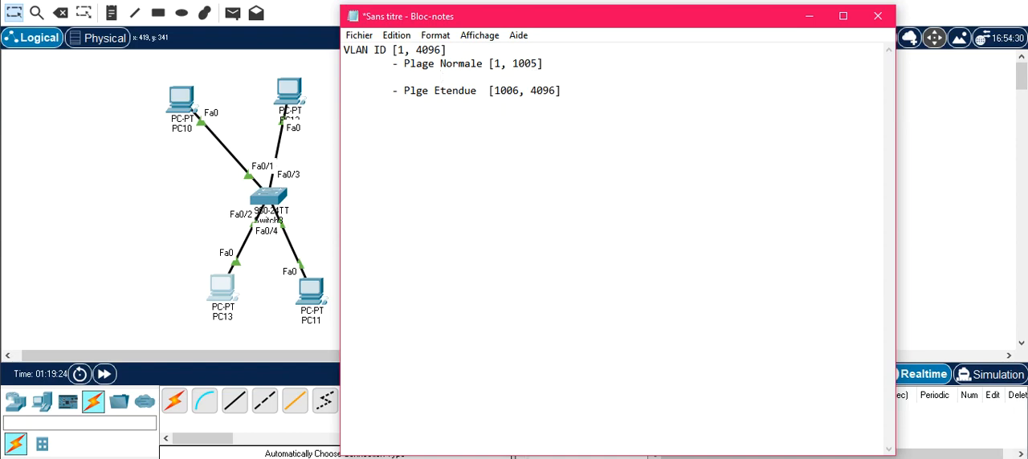
pyautogui.write('- 1, 1002, 1003, 1004 et ')
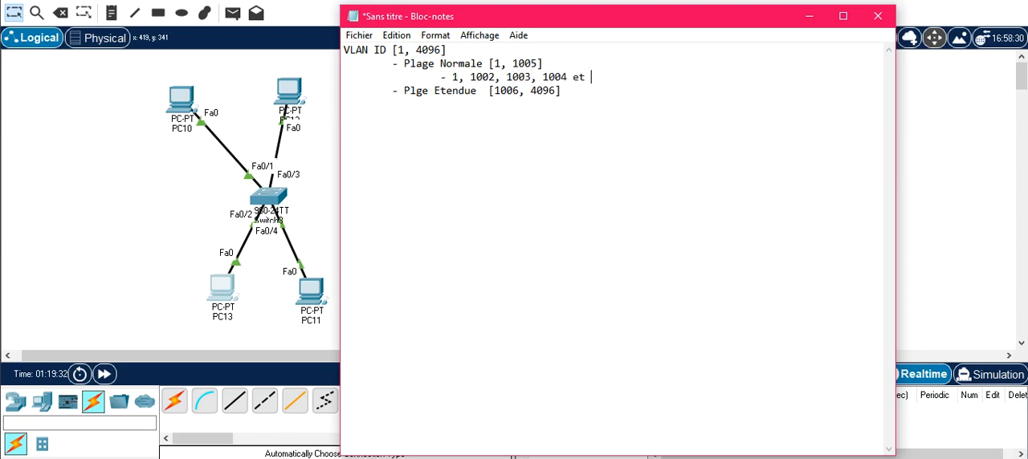
pyautogui.write('1005')
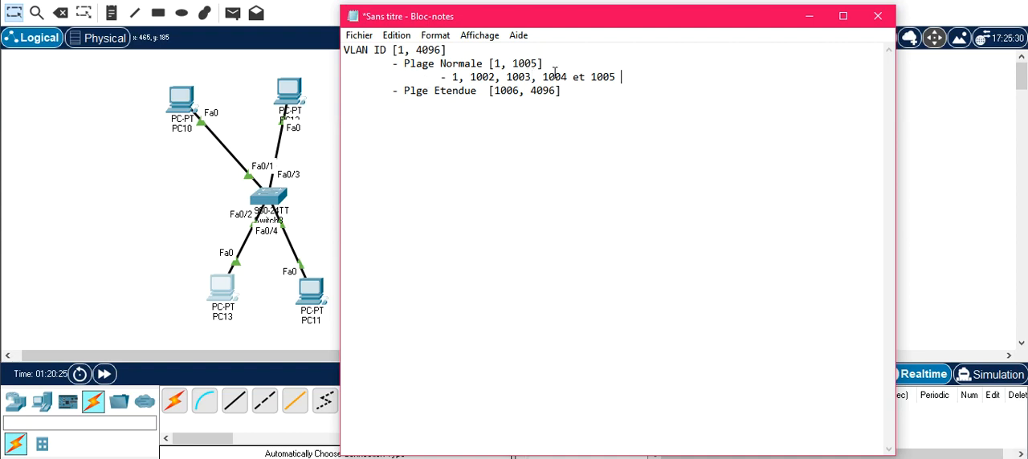
# - Below the ranges, leave a gap and list "- VLAN 2" and "- VLAN 5" on separate lines
pyautogui.click(636, 91)
pyautogui.press('Return')
pyautogui.press('Return')
pyautogui.write('- VLAN ')
pyautogui.write('2 ')
pyautogui.write('-')
pyautogui.write('ALN')
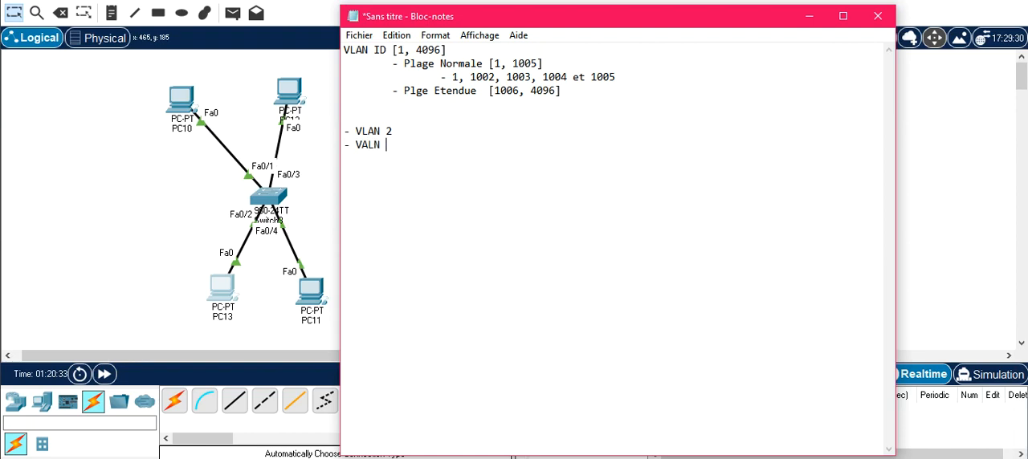
pyautogui.press('BackSpace')
pyautogui.press('BackSpace')
pyautogui.press('BackSpace')
pyautogui.press('BackSpace')
pyautogui.write('LAN 5')
# - Append "PC10 PC12" to the VLAN 2 line and "PC11 PC13" to the VLAN 5 line of the note
pyautogui.press('Up')
pyautogui.write('PC10 PC12')
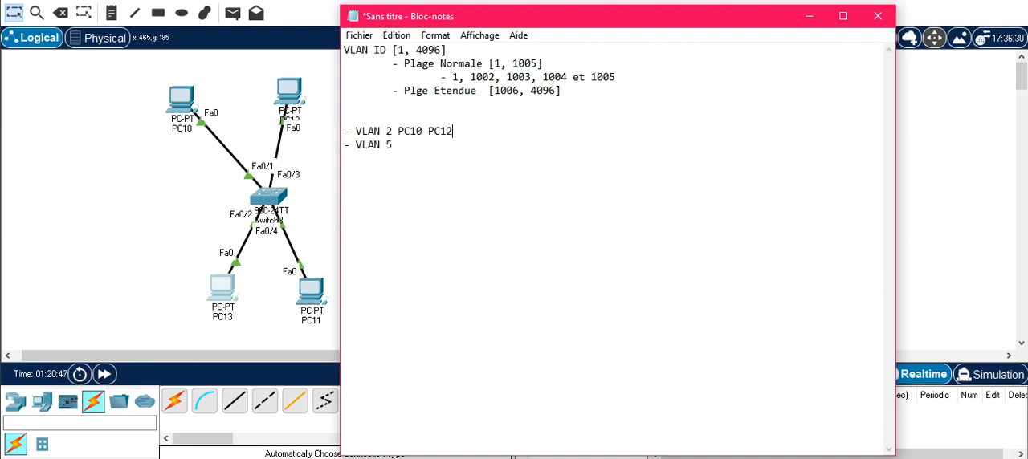
pyautogui.press('Down')
pyautogui.write('PC11 PC13')
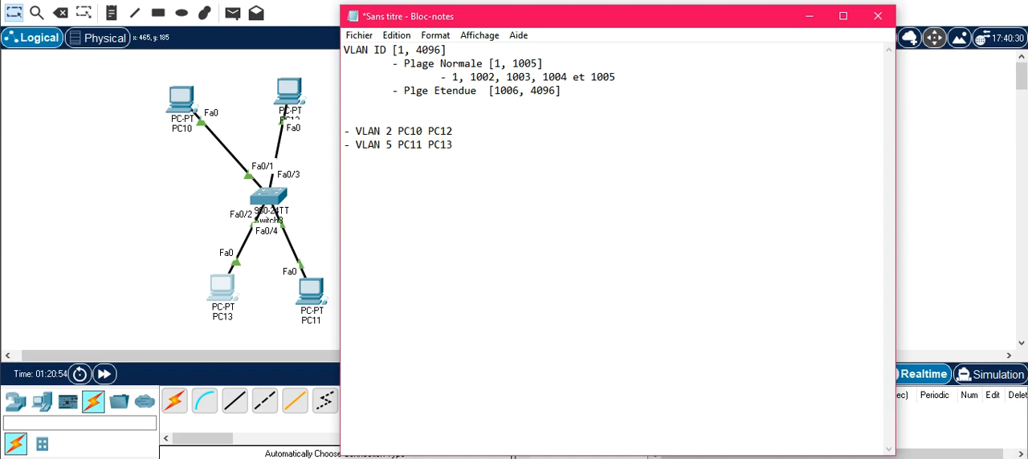
pyautogui.press('Up')
# - Open the switch's command line and enter privileged mode with "en" and global configuration mode with "conf t"
pyautogui.click(270, 201)
pyautogui.click(270, 201)
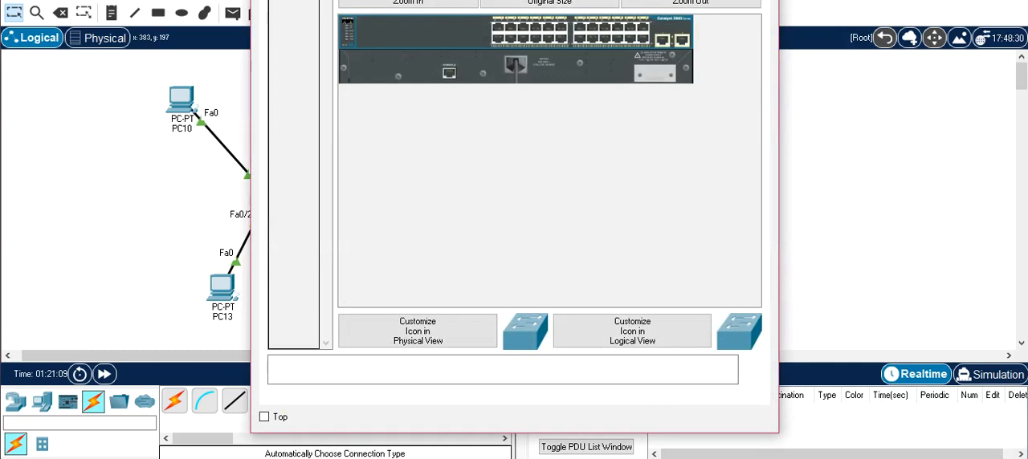
pyautogui.press('Return')
pyautogui.press('Return')
pyautogui.press('Return')
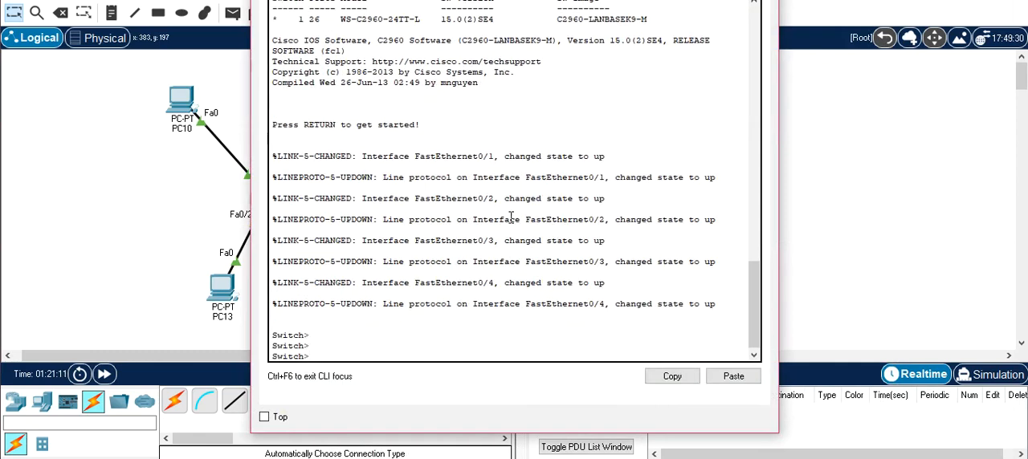
pyautogui.write('en')
pyautogui.press('Return')
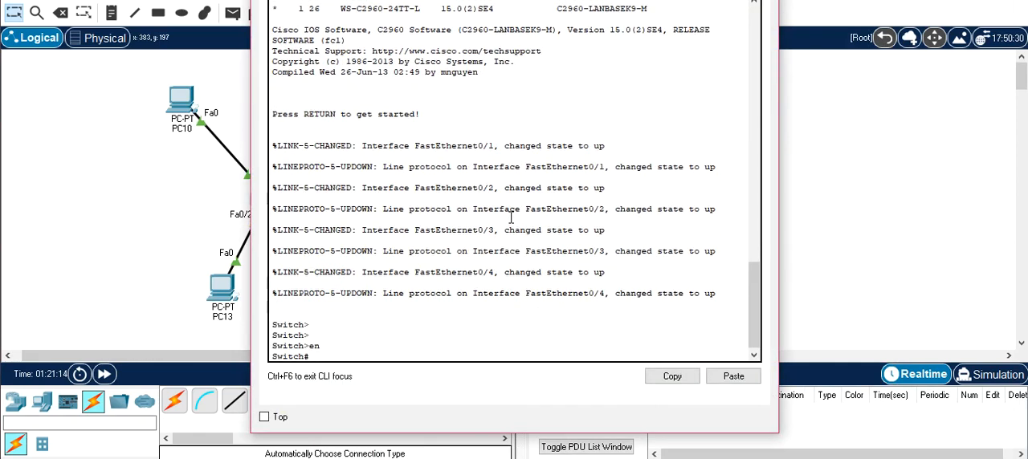
pyautogui.write('conf t')
pyautogui.press('Return')
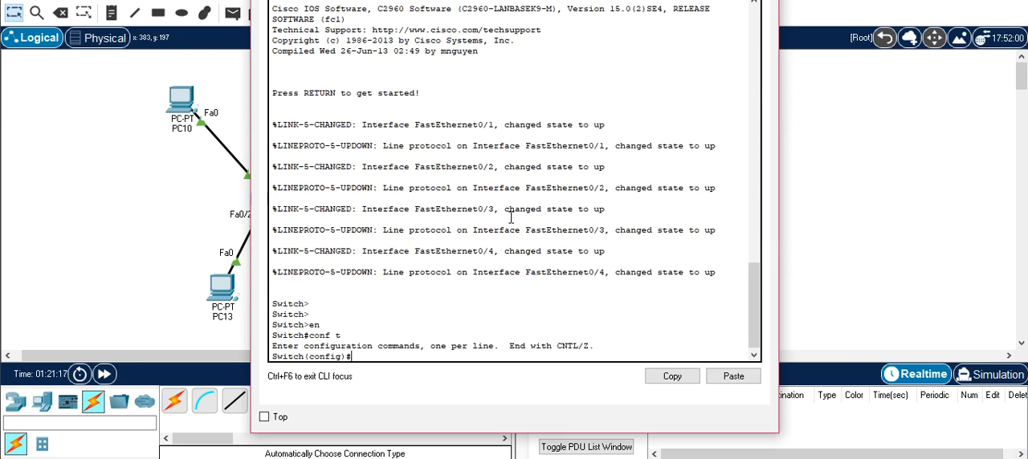
# - Create VLAN 2 on the switch, name it Groupe1, and exit its VLAN configuration
pyautogui.write('vlan 2')
pyautogui.press('Return')
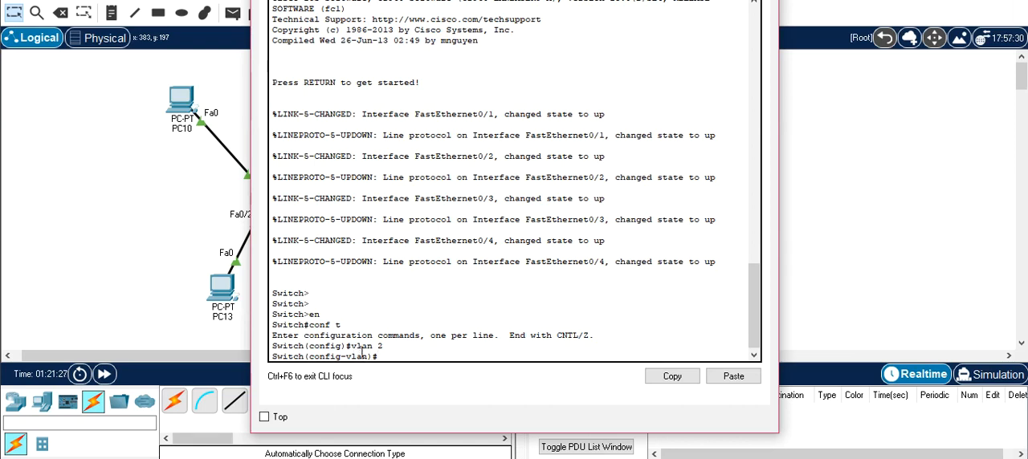
pyautogui.write('name Groupe1')
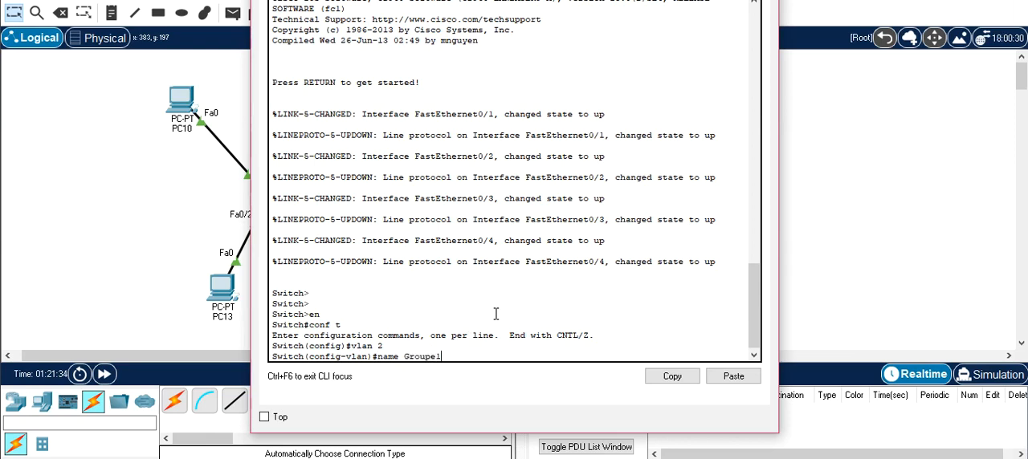
pyautogui.press('Return')
pyautogui.write('exit')
pyautogui.press('Return')
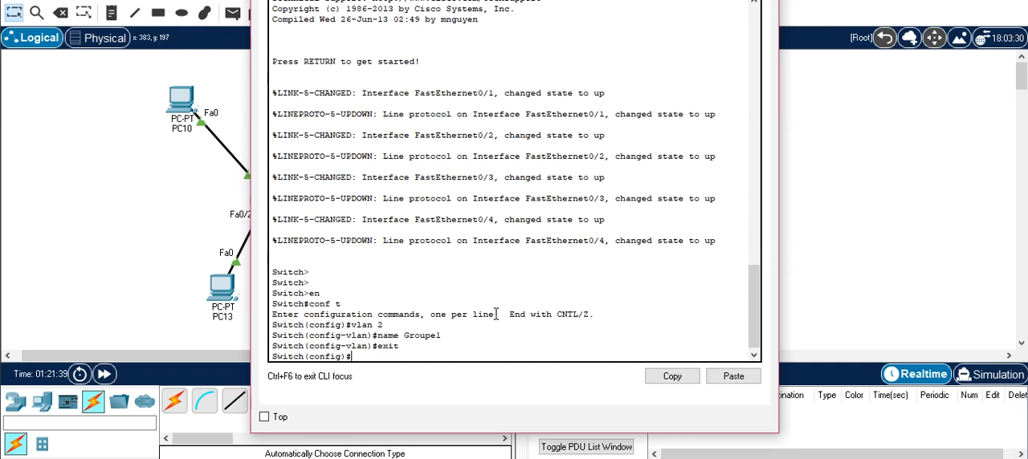
# - Create VLAN 5 on the switch, name it Groupe2, and exit its VLAN configuration
pyautogui.write('vlan 5')
pyautogui.press('Return')
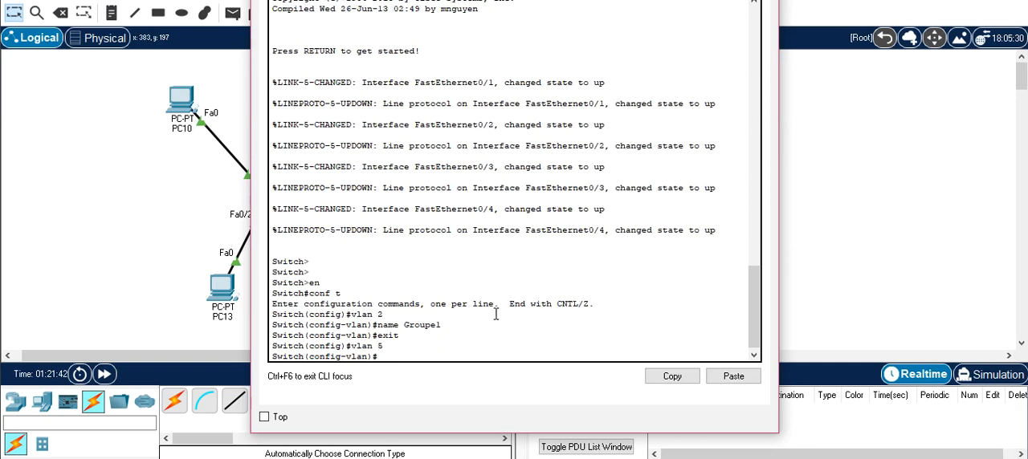
pyautogui.write('name Groupe2')
pyautogui.press('Return')
pyautogui.write('exit')
pyautogui.press('Return')
pyautogui.press('Return')
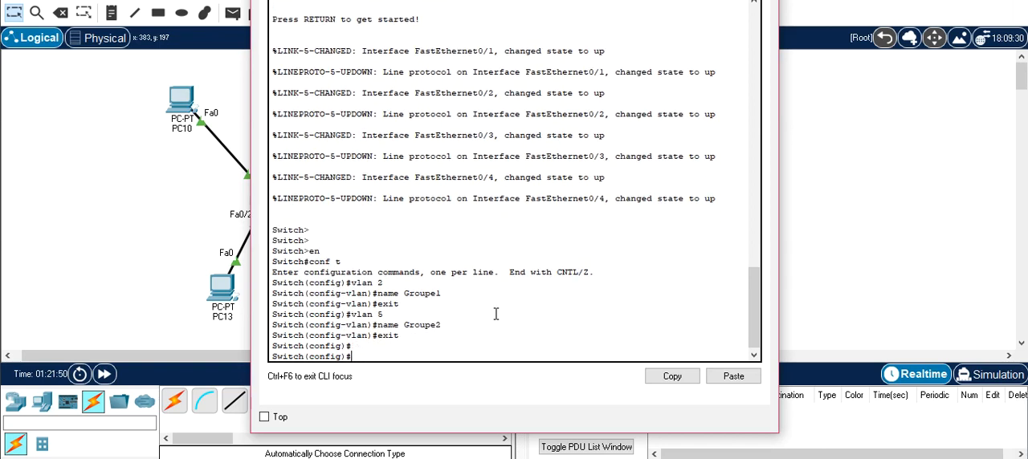
# - Leave global configuration mode and display the full VLAN table with "show vlan", then return to the topology
pyautogui.write('exit')
pyautogui.press('Return')
pyautogui.press('Return')
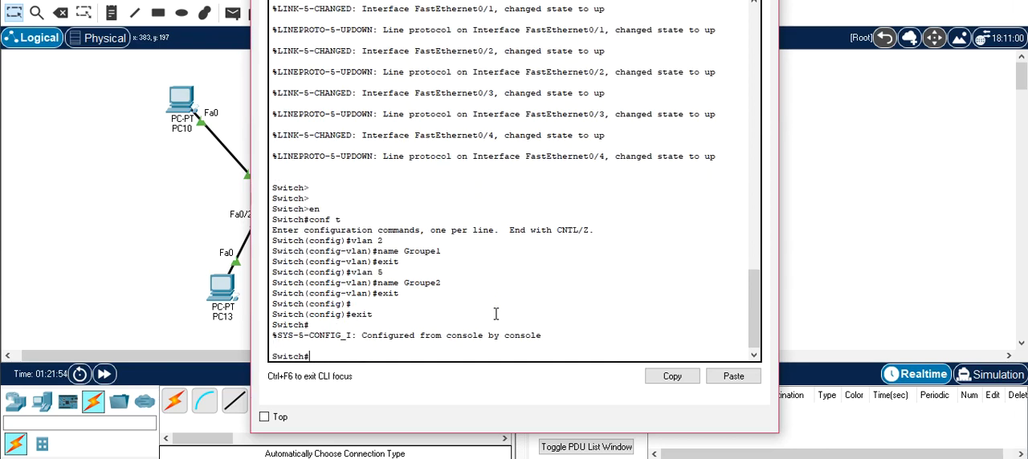
pyautogui.write('show vlan')
pyautogui.press('Return')
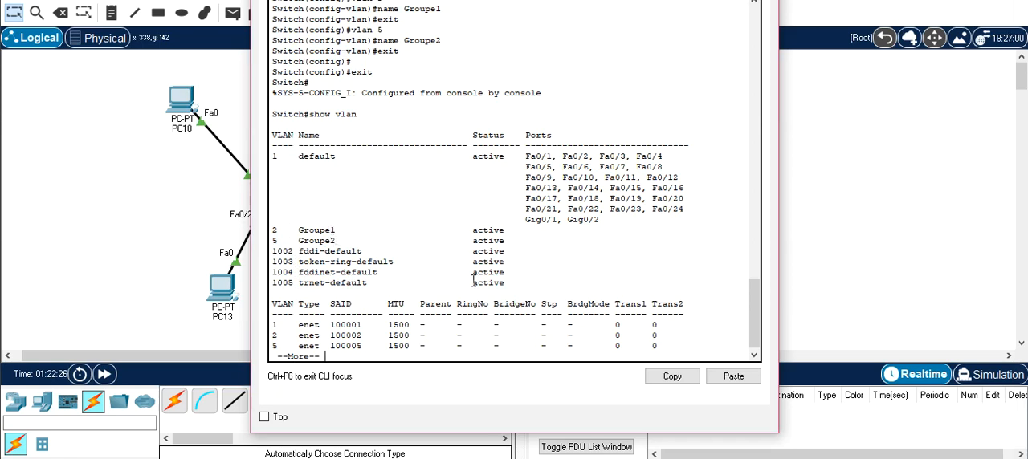
pyautogui.press('space')
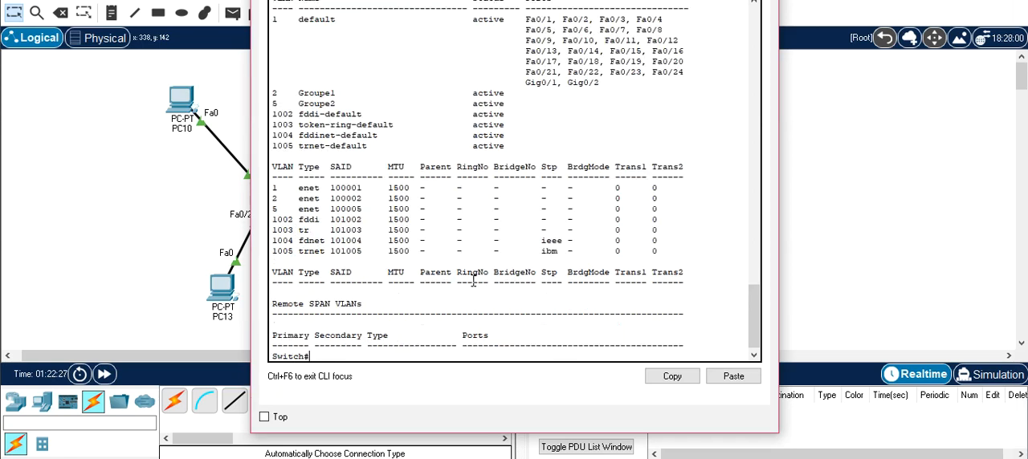
pyautogui.click(148, 230)
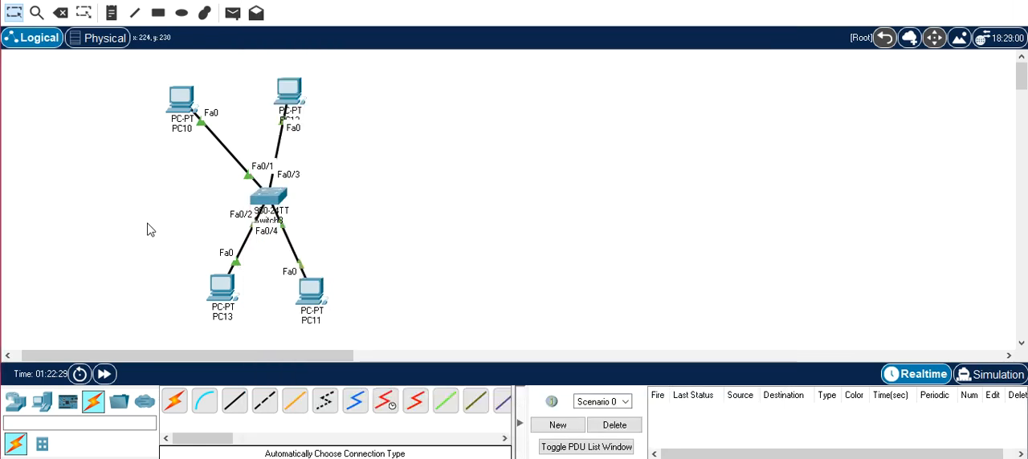
# - Spread the topology by moving PC12 and PC10 slightly outward from the switch
pyautogui.moveTo(271, 207)
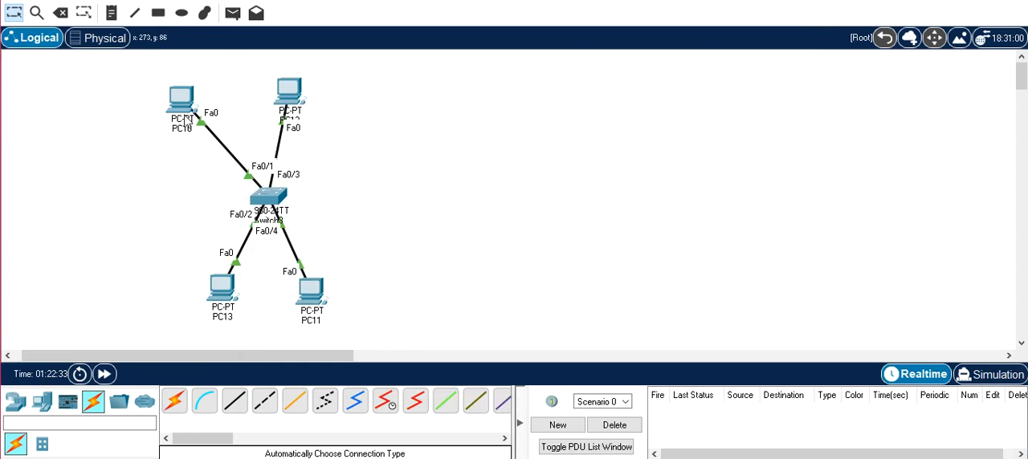
pyautogui.moveTo(290, 100); pyautogui.dragTo(327, 96)
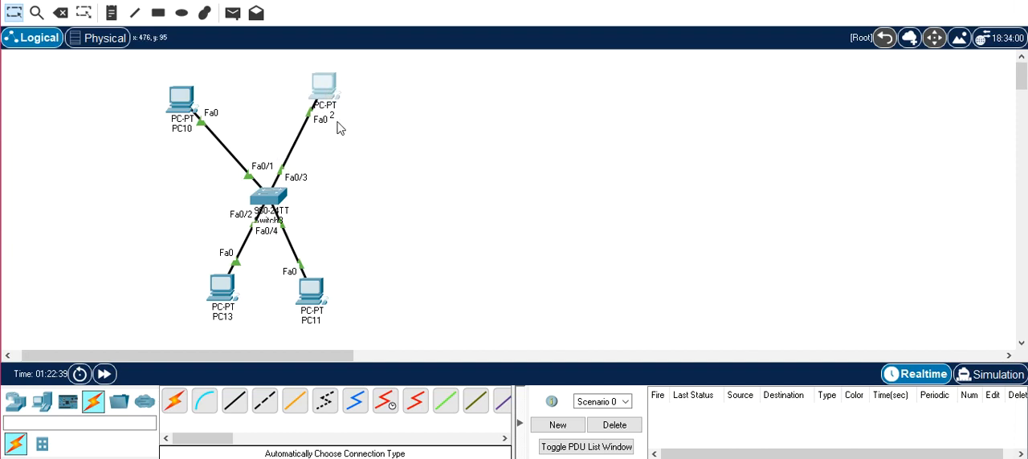
pyautogui.moveTo(191, 100); pyautogui.dragTo(175, 102)
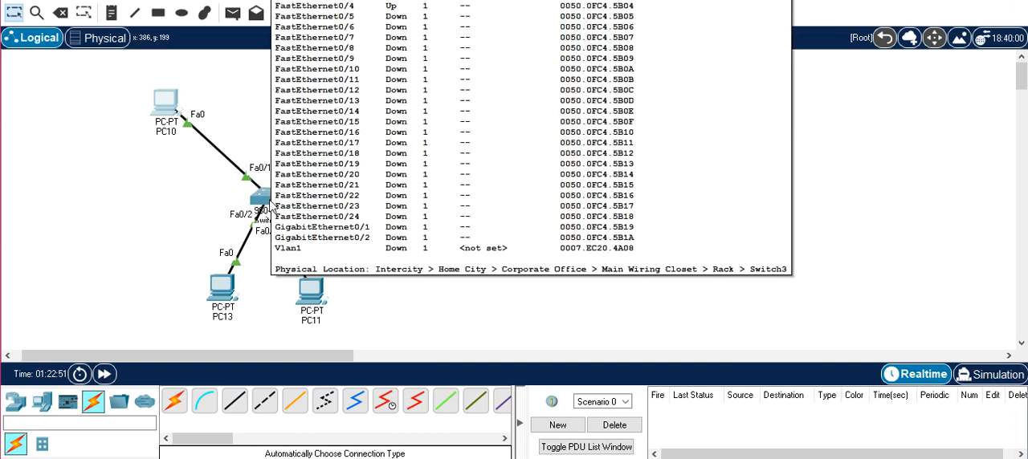
# - Reopen the switch's command line, enter global configuration mode, and select interface fastEthernet 0/1
pyautogui.click(271, 206)
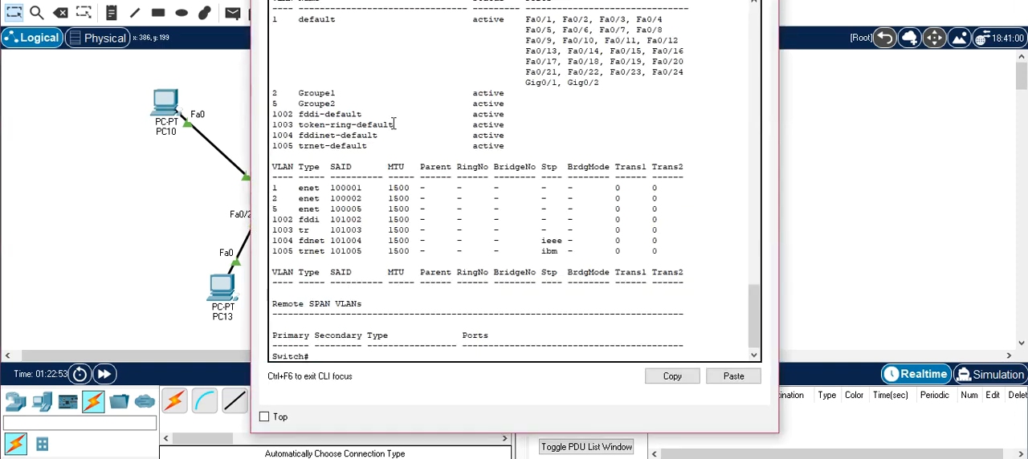
pyautogui.write('conf t')
pyautogui.press('Tab')
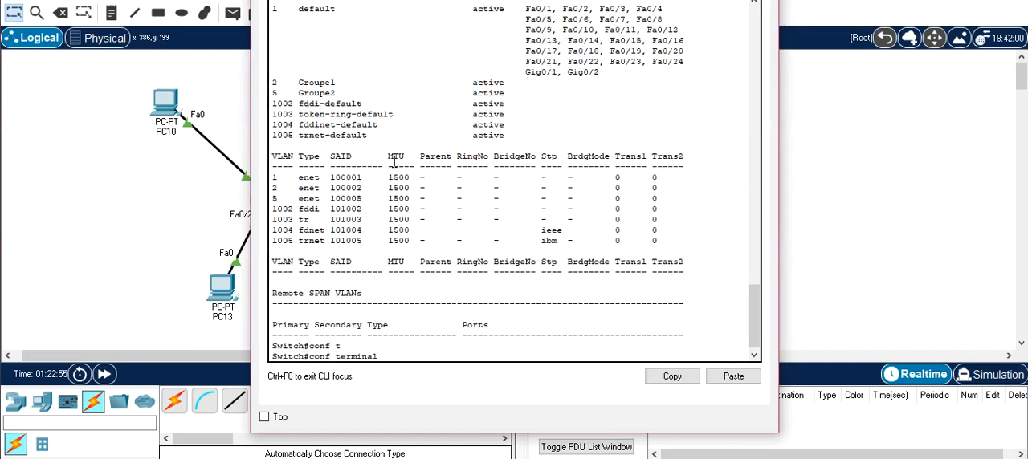
pyautogui.press('Return')
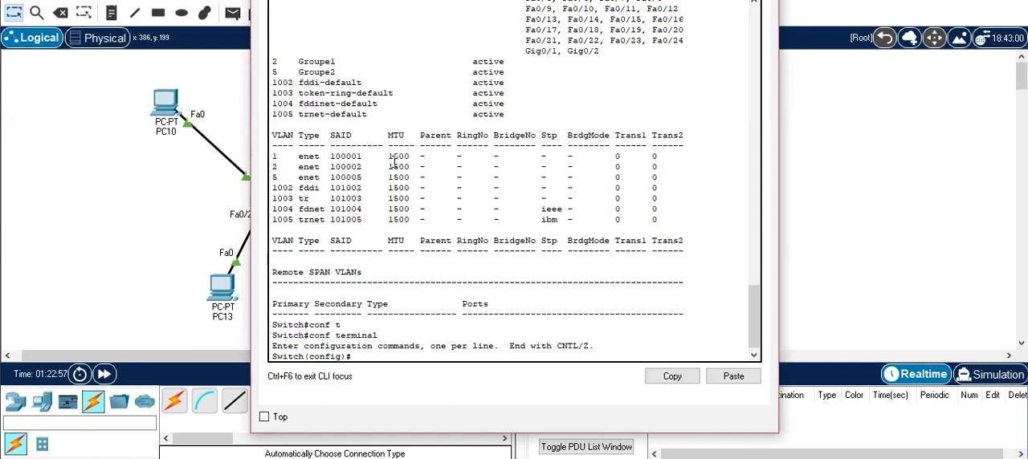
pyautogui.write('in')
pyautogui.press('Tab')
pyautogui.write('f')
pyautogui.press('Tab')
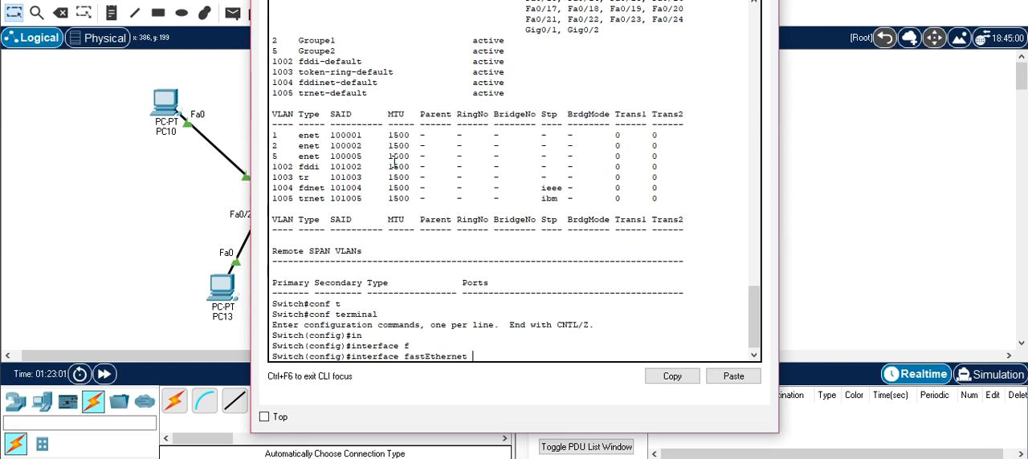
pyautogui.write('0/1')
pyautogui.press('Return')
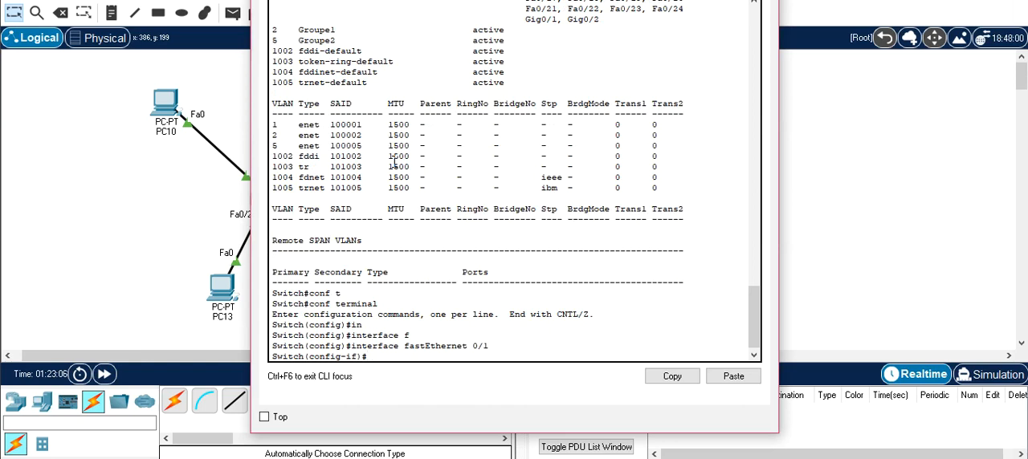
# - Set port fastEthernet 0/1 to access mode with "switchport mode access"
pyautogui.write('sw')
pyautogui.press('Tab')
pyautogui.write('m')
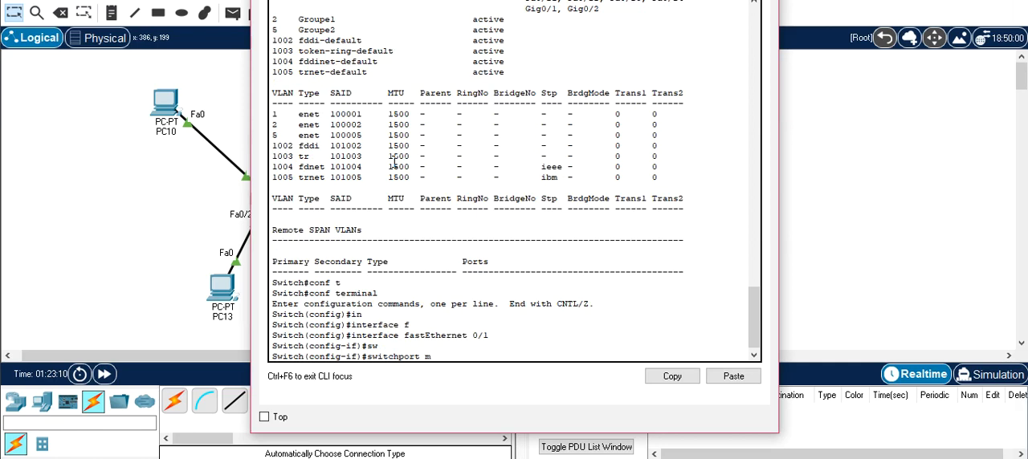
pyautogui.press('Tab')
pyautogui.write('a')
pyautogui.press('Tab')
pyautogui.press('Return')
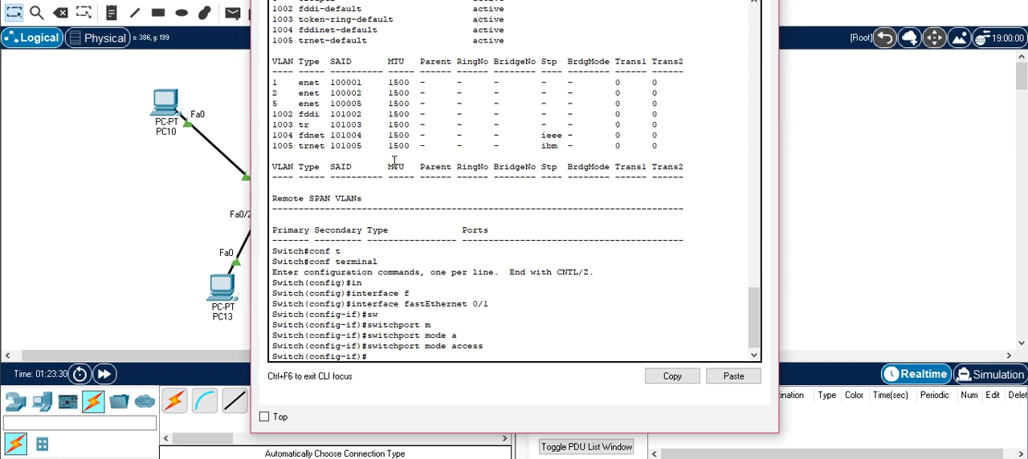
# - Assign port fastEthernet 0/1 to VLAN 2 with "switchport access vlan 2" and exit the interface configuration
pyautogui.write('sw')
pyautogui.press('Tab')
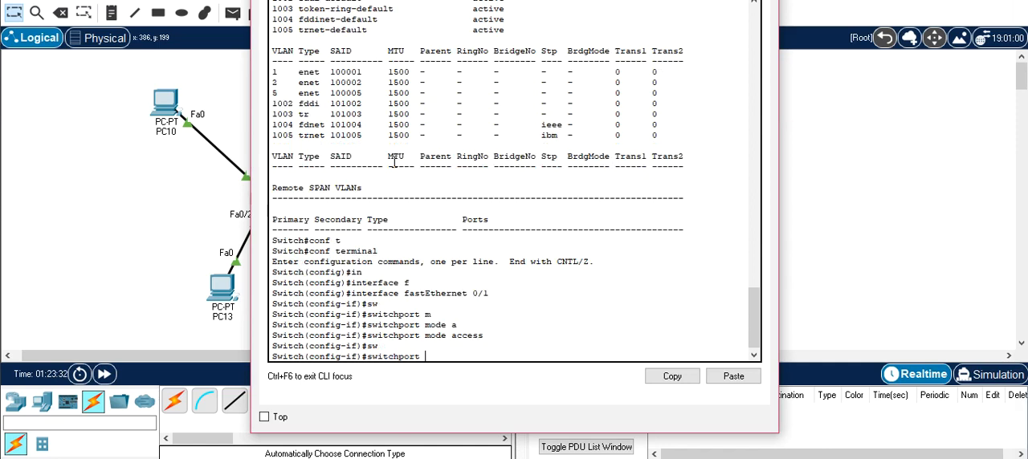
pyautogui.write('a')
pyautogui.press('Tab')
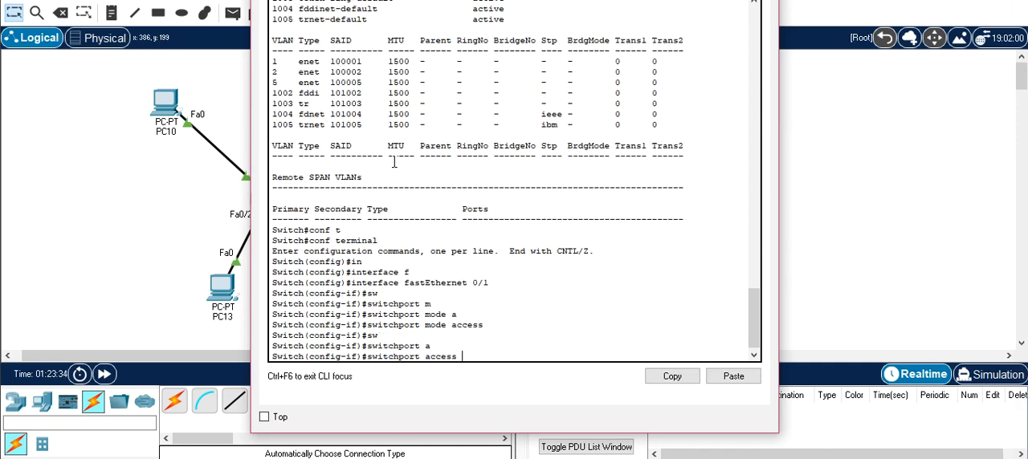
pyautogui.write('v')
pyautogui.press('Tab')
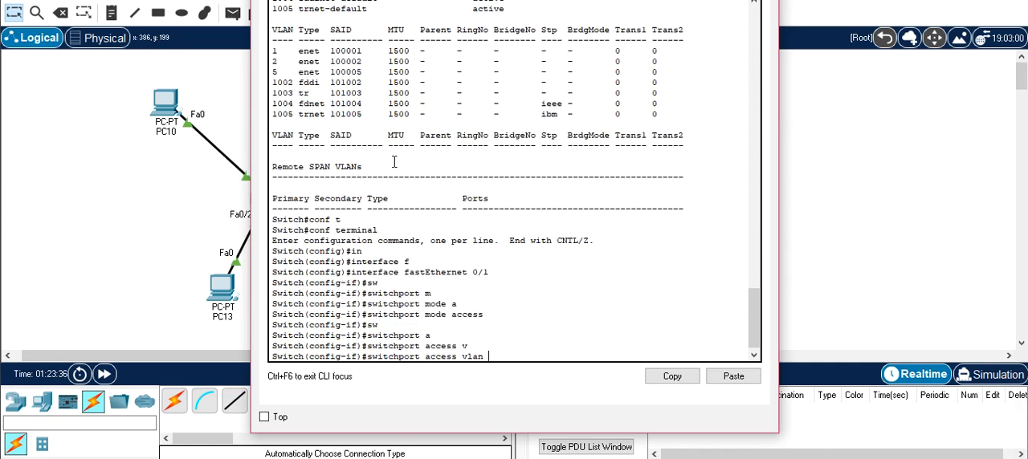
pyautogui.write('2')
pyautogui.press('Return')
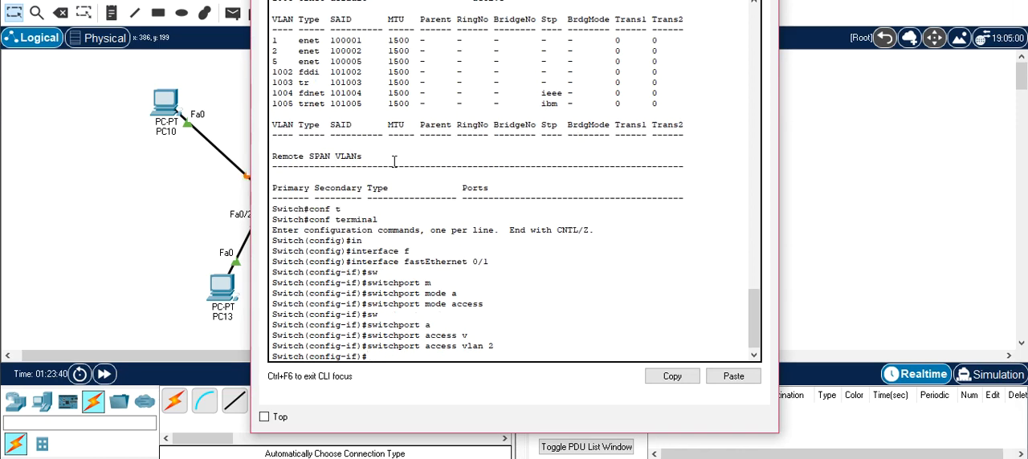
pyautogui.write('exit')
pyautogui.press('Return')
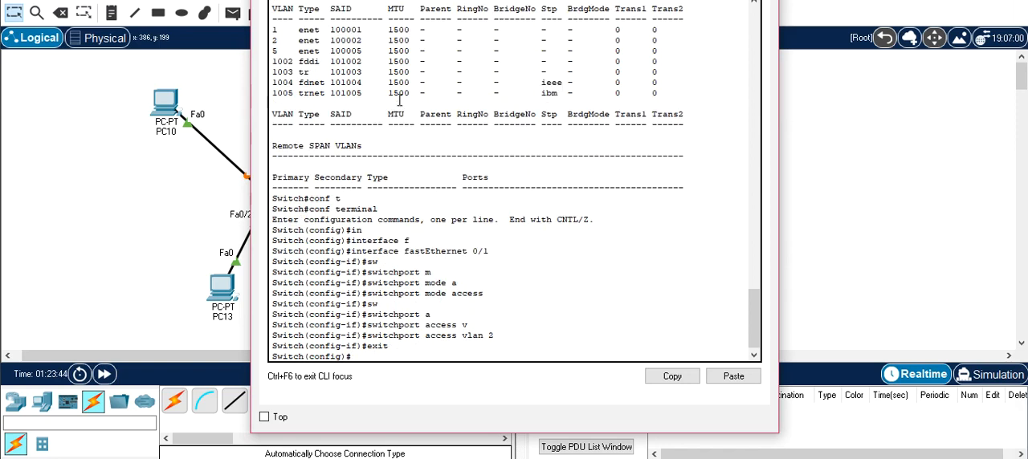
# - Move the switch window aside to uncover the topology, and enter configuration of interface fastEthernet 0/3
pyautogui.moveTo(260, 175); pyautogui.dragTo(474, 179)
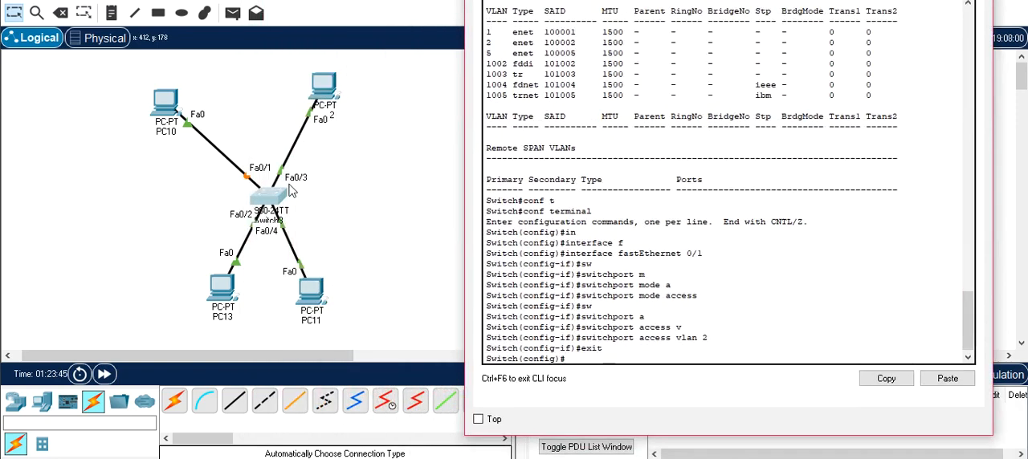
pyautogui.write('in')
pyautogui.press('Tab')
pyautogui.write('f')
pyautogui.press('Tab')
pyautogui.write('0/')
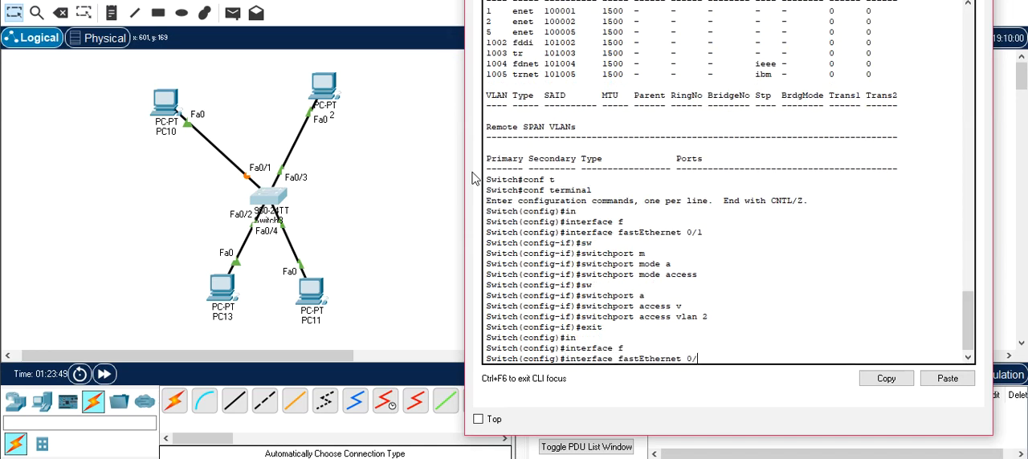
pyautogui.press('Return')
# - Set port fastEthernet 0/3 to access mode with "switchport mode access"
pyautogui.write('sw')
pyautogui.press('Tab')
pyautogui.write('m')
pyautogui.press('Tab')
pyautogui.write('a')
pyautogui.press('Tab')
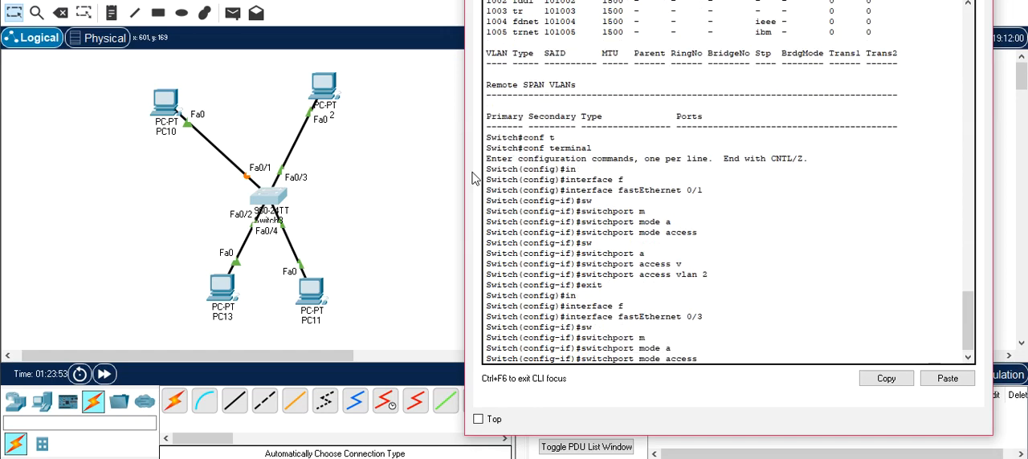
pyautogui.press('Return')
# - Assign port fastEthernet 0/3 to VLAN 2 with "switchport access vlan 2" and exit the interface configuration
pyautogui.write('sw')
pyautogui.press('Tab')
pyautogui.write('a')
pyautogui.press('Tab')
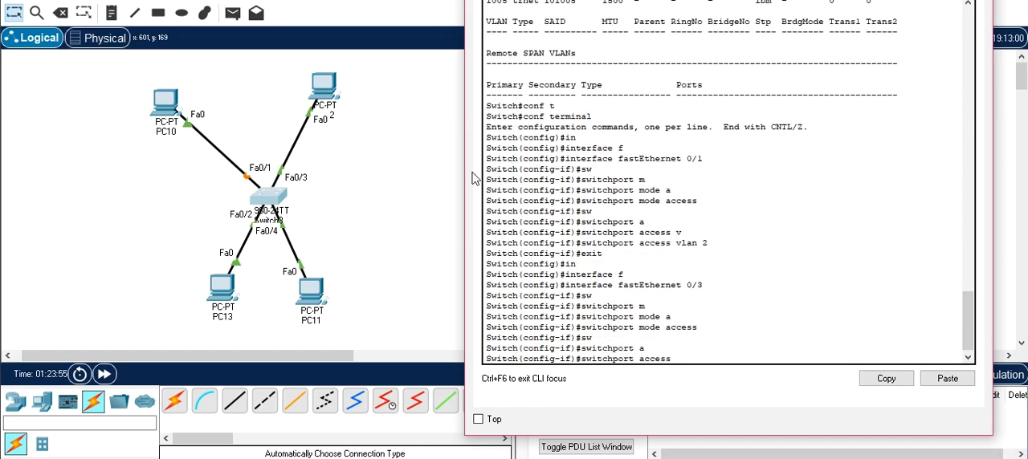
pyautogui.write('v')
pyautogui.press('Tab')
pyautogui.write('2')
pyautogui.press('Return')
pyautogui.write('exit')
pyautogui.press('Return')
pyautogui.press('Return')
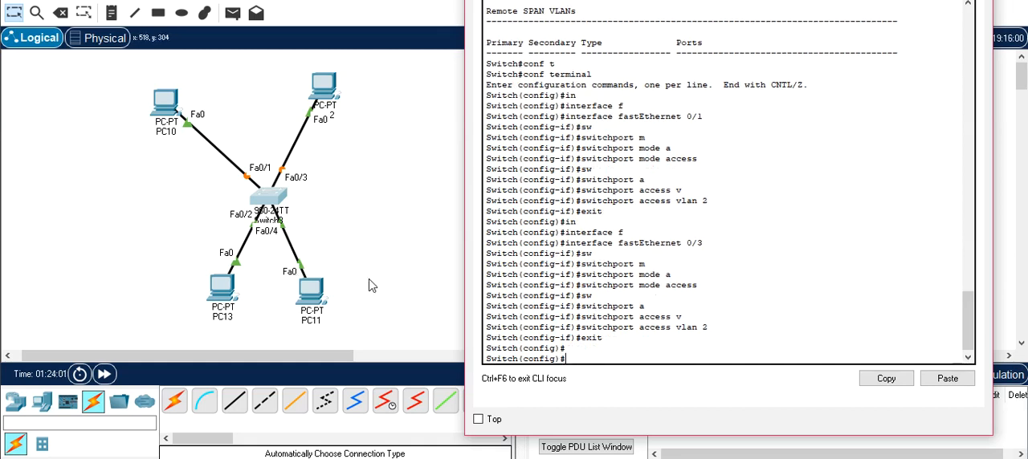
# - Enter configuration of switch interface fastEthernet 0/2
pyautogui.write('in')
pyautogui.press('Tab')
pyautogui.write('f')
pyautogui.press('Tab')
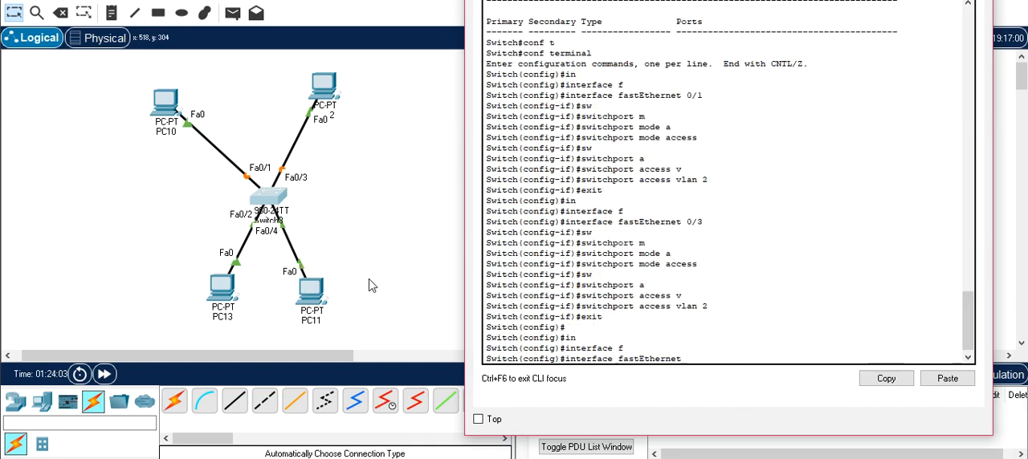
pyautogui.write('0/2')
pyautogui.press('Return')
# - Set port fastEthernet 0/2 to access mode with "switchport mode access"
pyautogui.write('sw')
pyautogui.press('Tab')
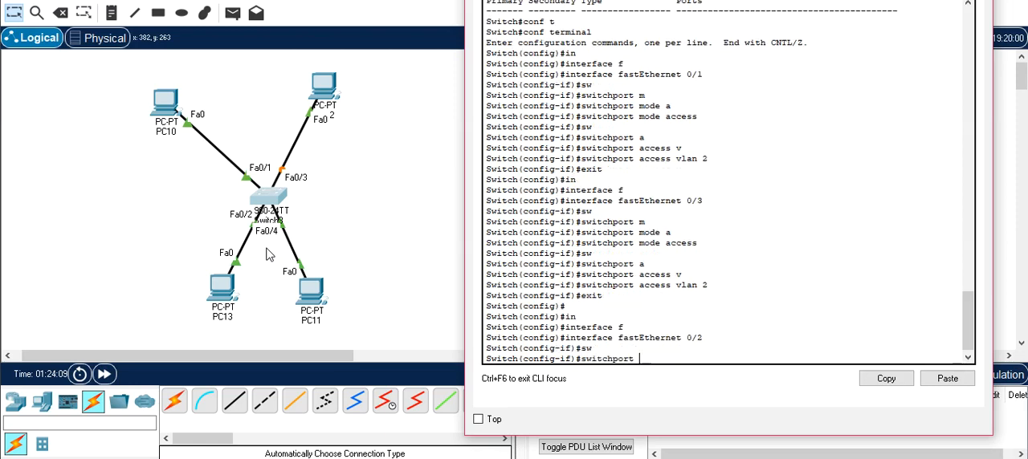
pyautogui.write('m')
pyautogui.press('Tab')
pyautogui.write('a')
pyautogui.press('Tab')
pyautogui.press('Return')
# - Assign port fastEthernet 0/2 to VLAN 5 with "switchport access vlan 5" and exit the interface configuration
pyautogui.write('sw')
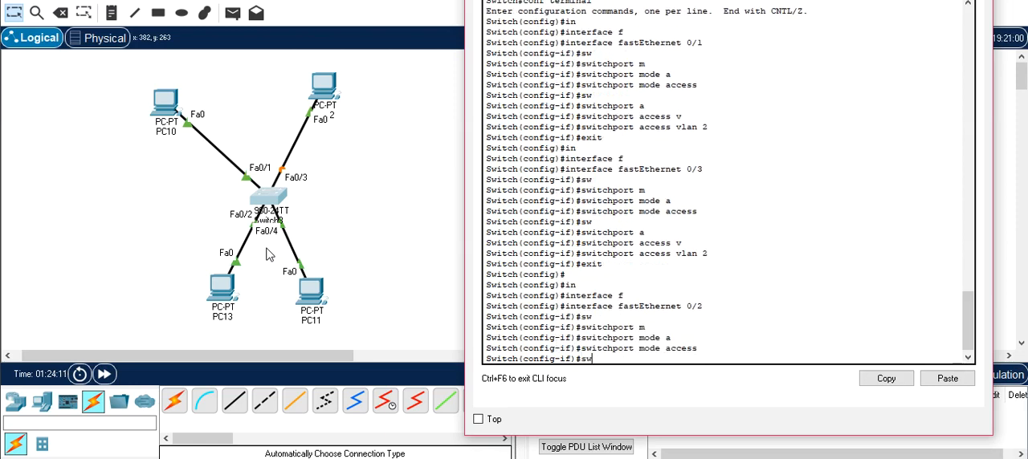
pyautogui.press('Tab')
pyautogui.write('a')
pyautogui.press('Tab')
pyautogui.write('v')
pyautogui.press('Tab')
pyautogui.write('5')
pyautogui.press('Return')
pyautogui.write('exit')
pyautogui.press('Return')
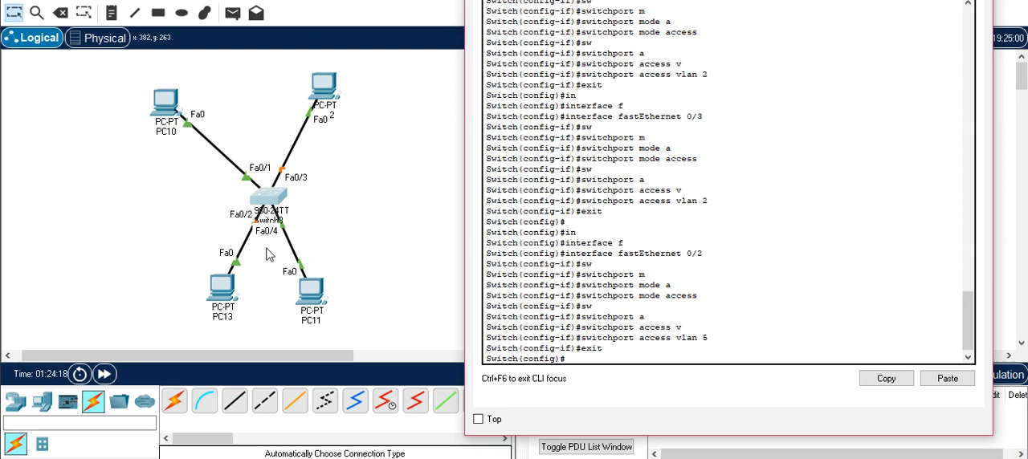
# - Enter configuration of switch interface fastEthernet 0/4
pyautogui.write('in')
pyautogui.press('Tab')
pyautogui.write('f')
pyautogui.press('Tab')
pyautogui.write('0/4')
pyautogui.press('Return')
# - Set port fastEthernet 0/4 to access mode with "switchport mode access"
pyautogui.write('sw')
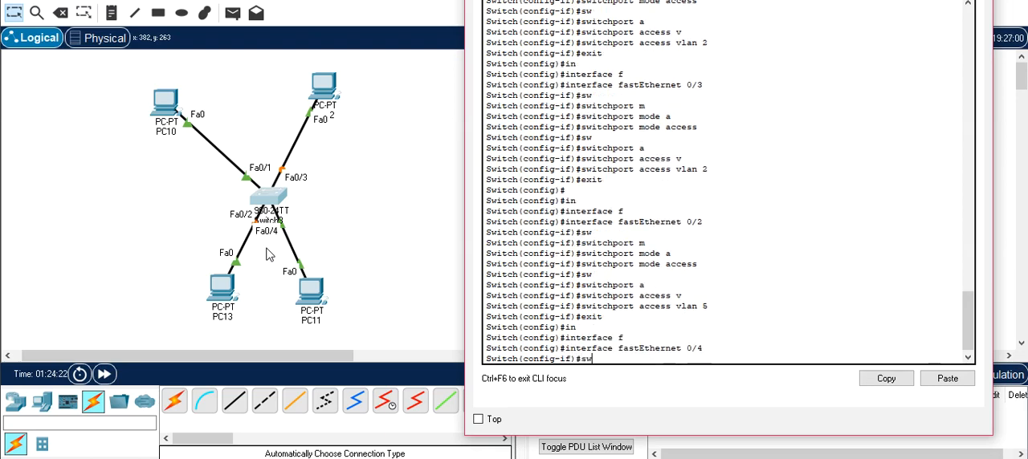
pyautogui.press('Tab')
pyautogui.write('m')
pyautogui.press('Tab')
pyautogui.write('a')
pyautogui.press('Tab')
pyautogui.press('Return')
# - Try to assign port fastEthernet 0/4 to VLAN 4 with "switchport access vlan 4"
pyautogui.write('sw')
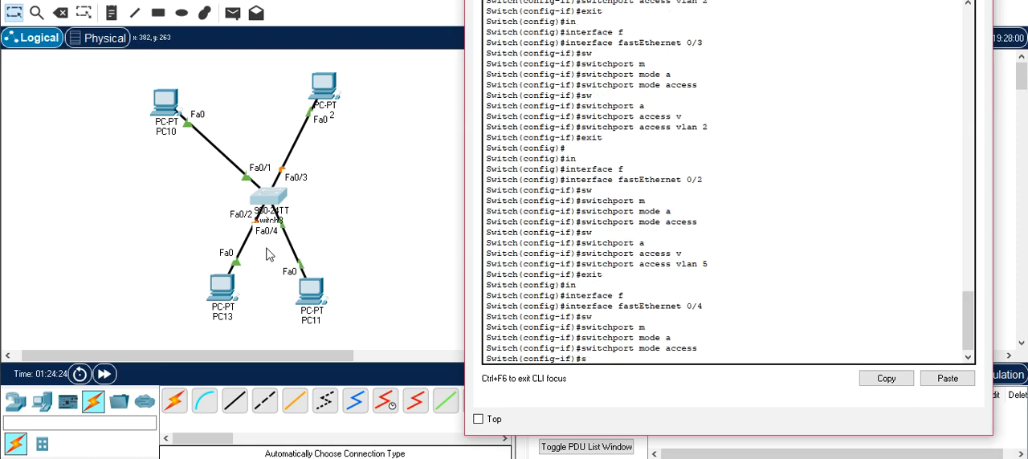
pyautogui.press('Tab')
pyautogui.write('a')
pyautogui.press('Tab')
pyautogui.write('v')
pyautogui.press('Tab')
pyautogui.write('4')
pyautogui.press('Return')
# - Reassign port fastEthernet 0/4 to VLAN 5 with "switchport access vlan 5" and exit the interface configuration
pyautogui.press('Up')
pyautogui.press('BackSpace')
pyautogui.write('5')
pyautogui.press('Return')
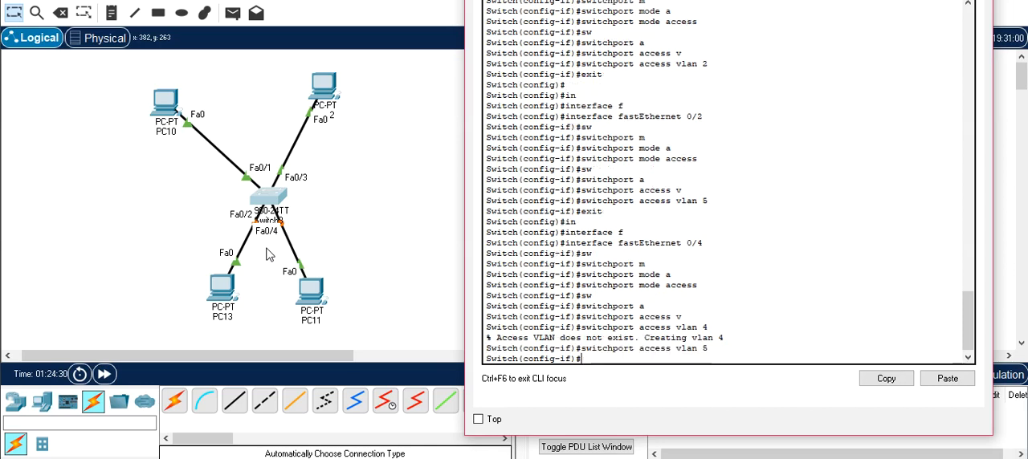
pyautogui.write('EXIT')
pyautogui.press('Return')
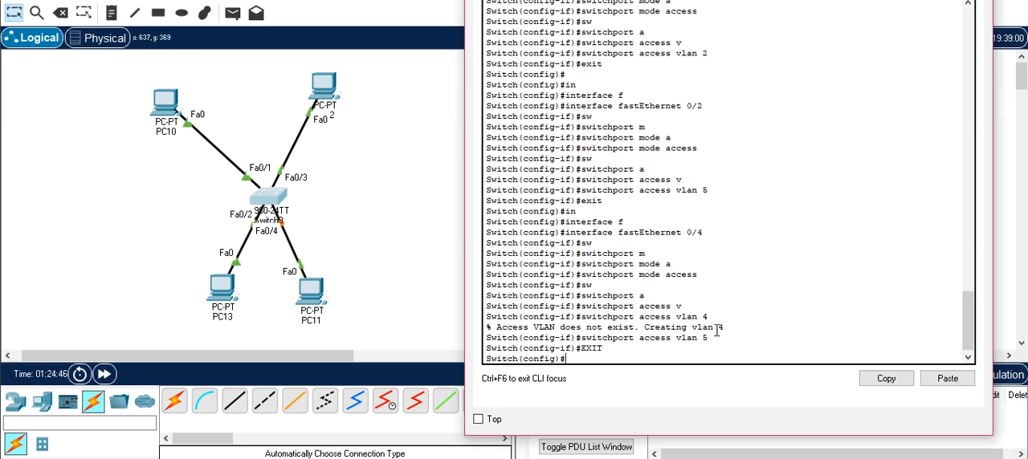
# - Leave the switch's global configuration mode with "end"
pyautogui.write('END')
pyautogui.press('Return')
# - Check the switch's VLANs and their ports with "show vlan", and quit the paged listing
pyautogui.write('SHO')
pyautogui.press('BackSpace')
pyautogui.press('BackSpace')
pyautogui.press('BackSpace')
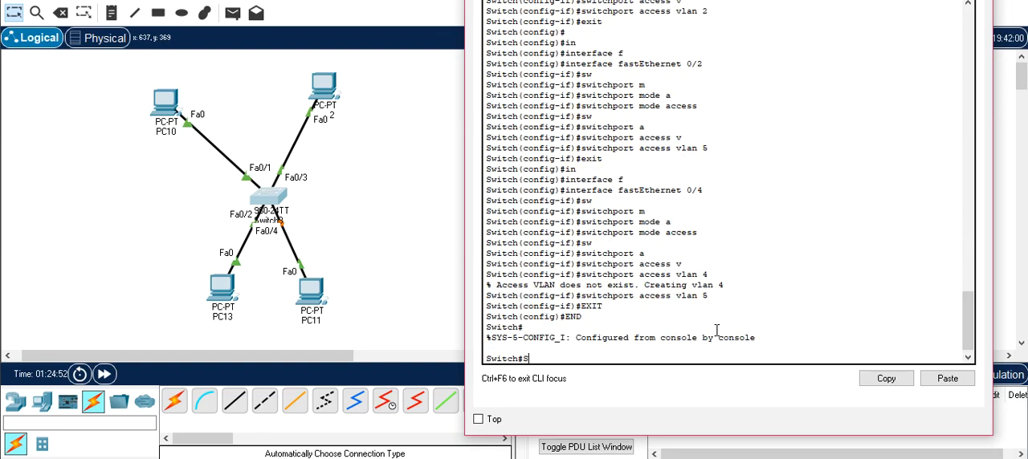
pyautogui.write('sh')
pyautogui.press('Tab')
pyautogui.write('v')
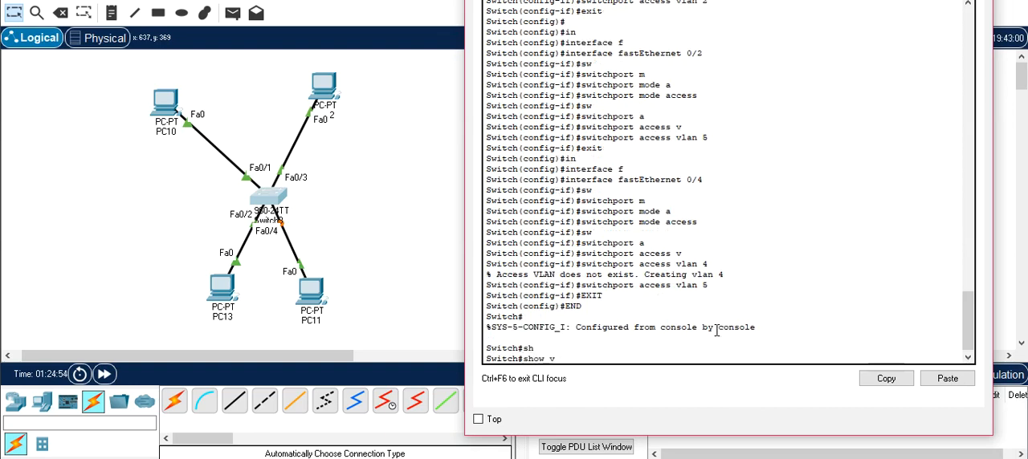
pyautogui.press('Tab')
pyautogui.press('Tab')
pyautogui.write('l')
pyautogui.press('Tab')
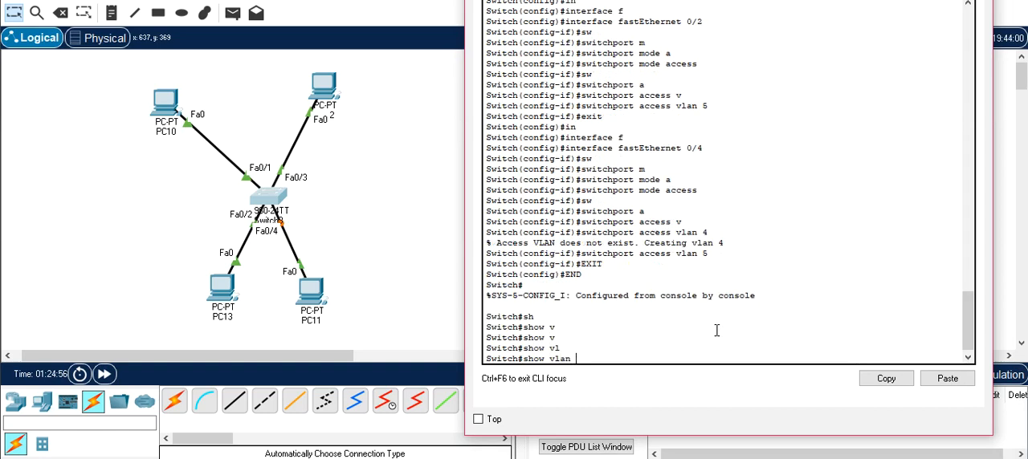
pyautogui.press('Return')
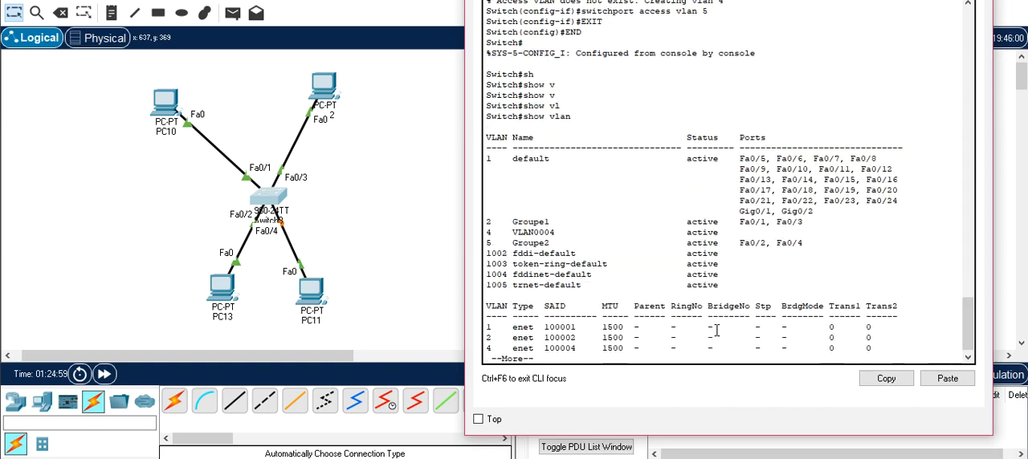
pyautogui.press('q')
# - Enter global configuration with "configure terminal", delete the stray VLAN with "no vlan 4", and exit configuration mode
pyautogui.write('conf')
pyautogui.press('Tab')
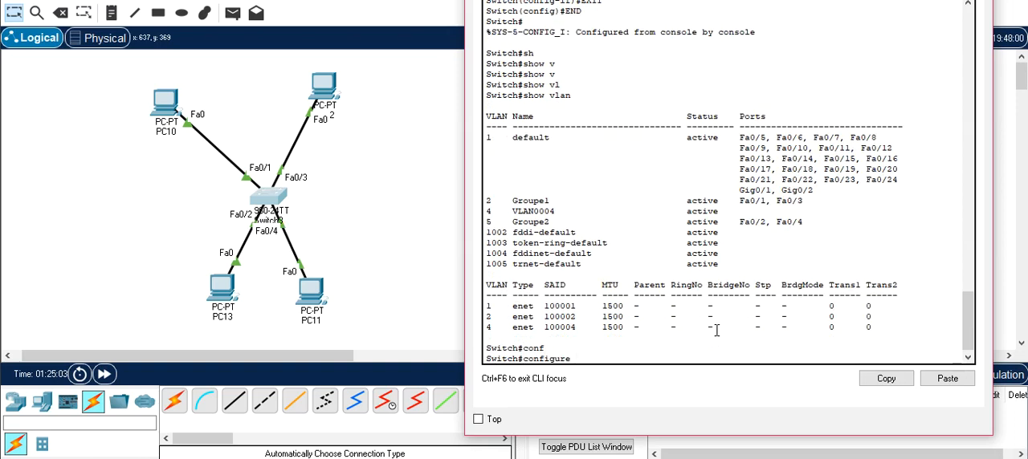
pyautogui.write('t')
pyautogui.press('Tab')
pyautogui.press('Return')
pyautogui.write('no vl')
pyautogui.press('Tab')
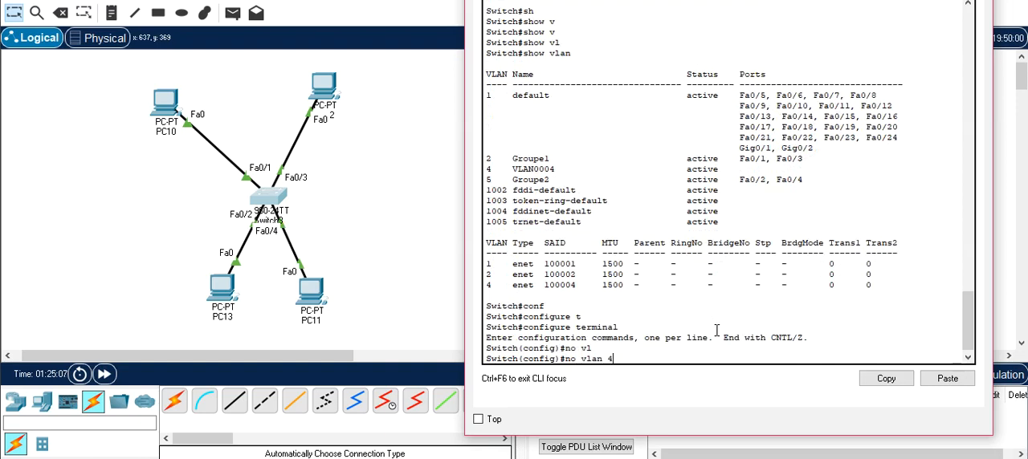
pyautogui.write('4')
pyautogui.press('Return')
pyautogui.write('exit')
pyautogui.press('Return')
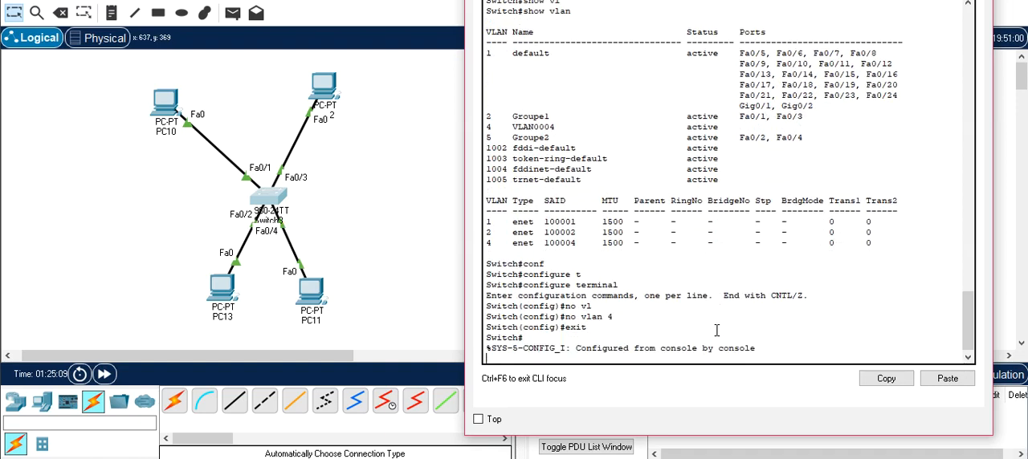
# - Recheck the switch's VLAN list with "sh vlan" and quit the paged listing
pyautogui.write('sh')
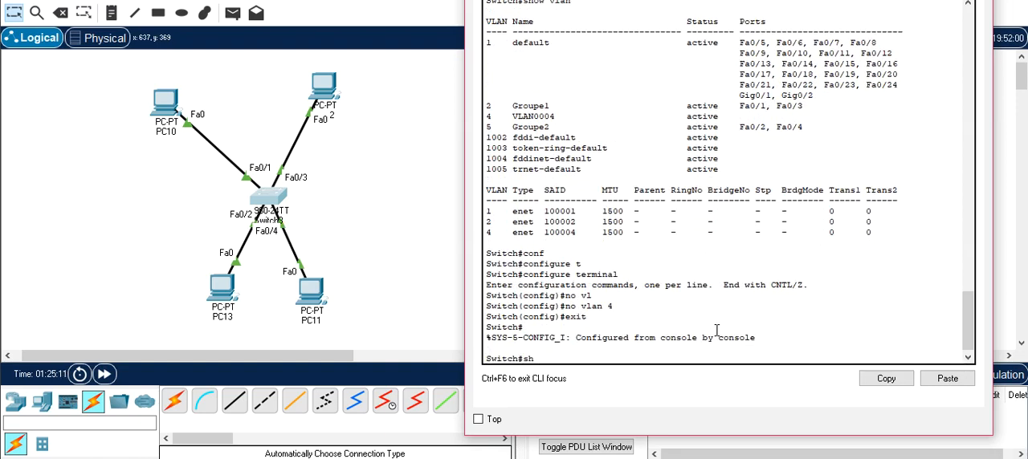
pyautogui.write(' vl')
pyautogui.press('Tab')
pyautogui.press('Return')
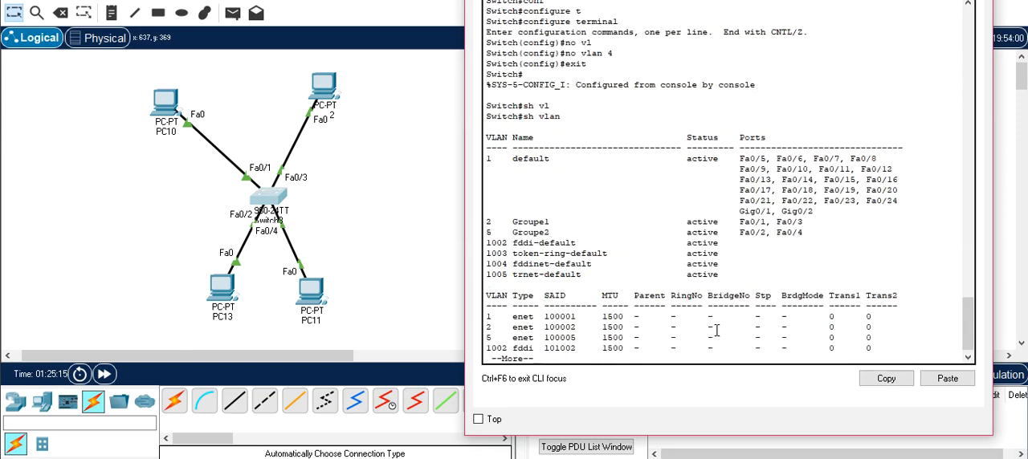
pyautogui.hotkey('ctrl', 'c')
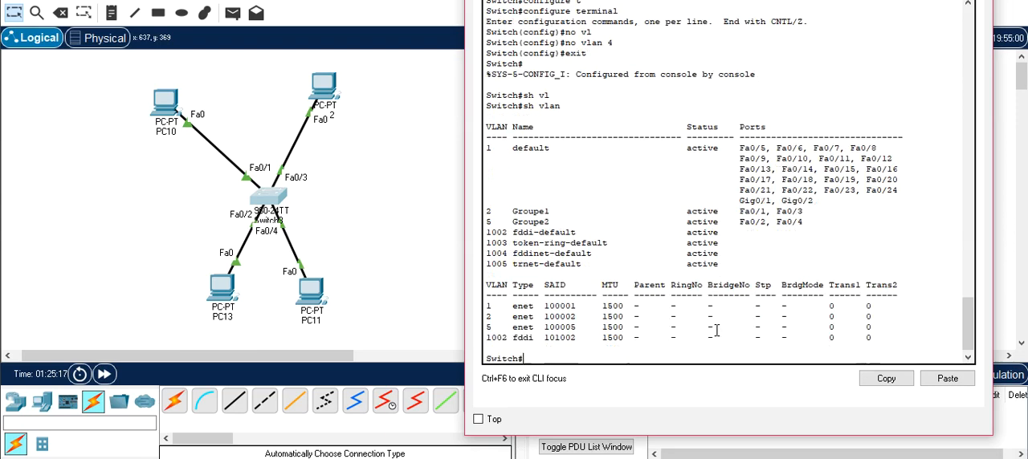
# - Display the short VLAN and port summary with "show vlan brief"
pyautogui.write('sho')
pyautogui.press('Tab')
pyautogui.write('v')
pyautogui.press('Tab')
pyautogui.write('b')
pyautogui.press('Tab')
pyautogui.press('BackSpace')
pyautogui.press('BackSpace')
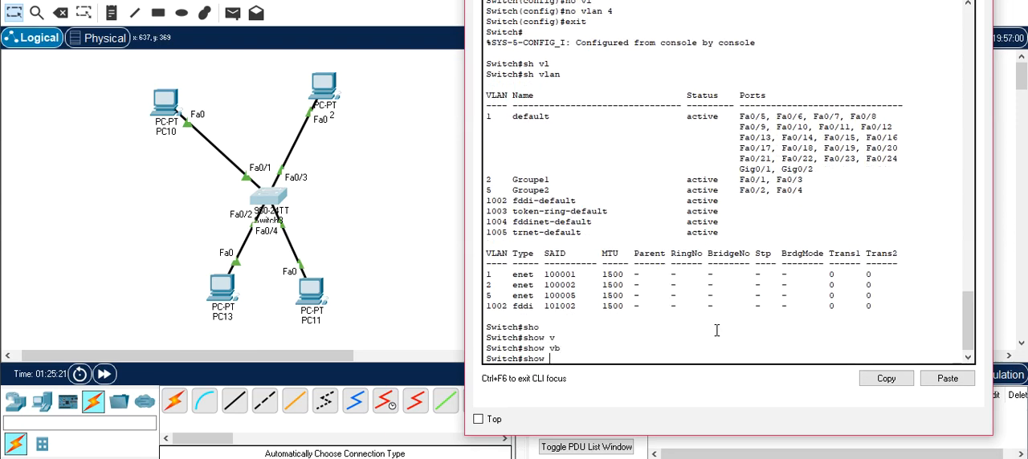
pyautogui.write('vl')
pyautogui.press('Tab')
pyautogui.write('b')
pyautogui.press('Tab')
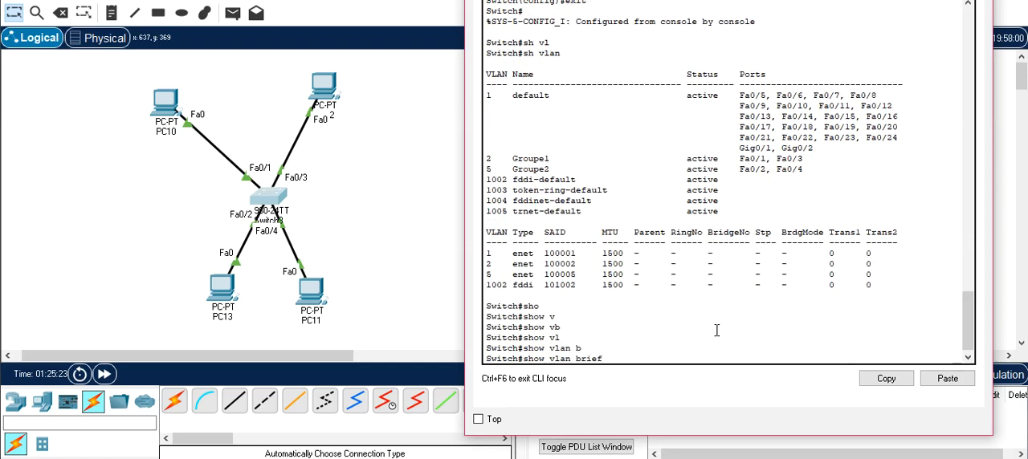
pyautogui.press('Return')
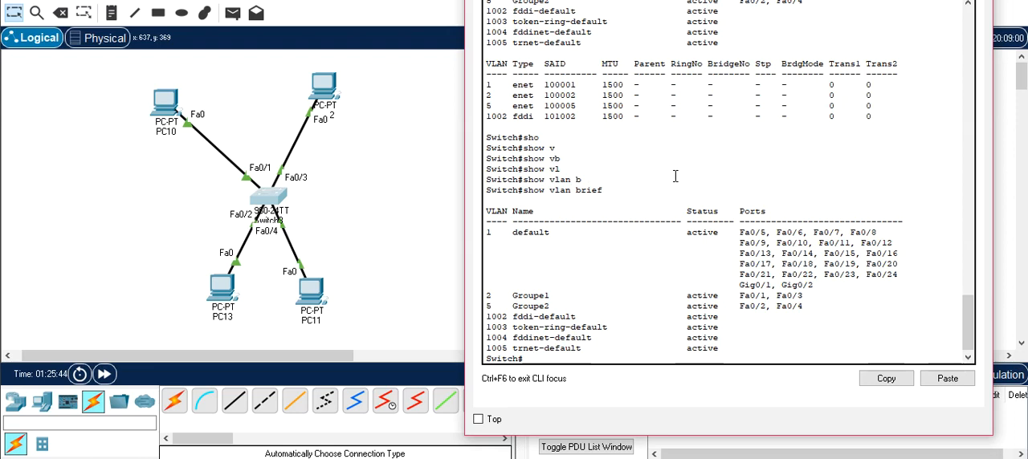
# - Give PC10 the static IPv4 address 192.168.1.1 with the default subnet mask, and close its window
pyautogui.click(175, 109)
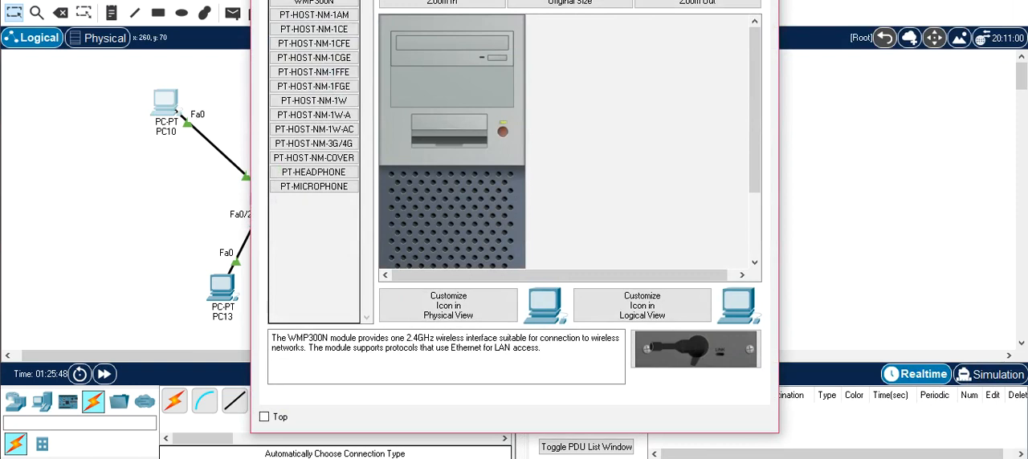
pyautogui.click(382, 1)
pyautogui.click(333, 50)
pyautogui.click(480, 62)
pyautogui.write('192')
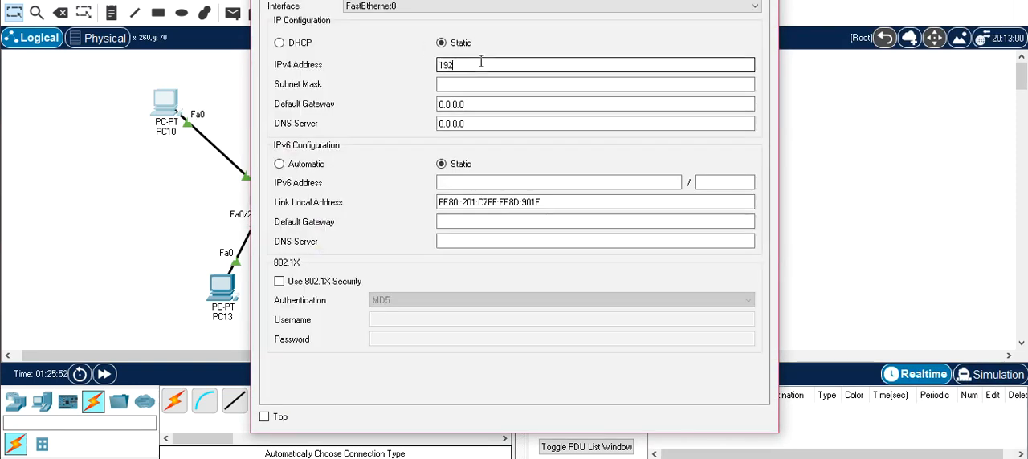
pyautogui.write('.168.1.1')
pyautogui.doubleClick(480, 62)
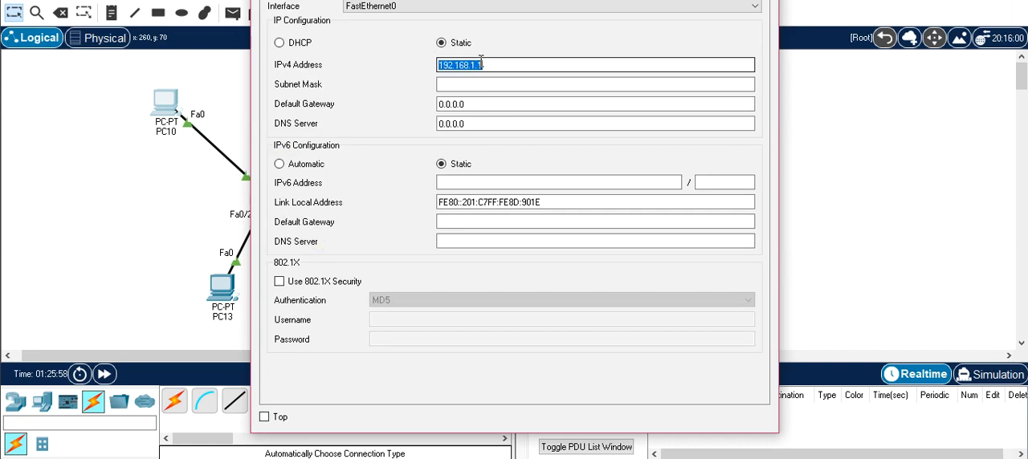
pyautogui.press('Tab')
pyautogui.click(762, 0)
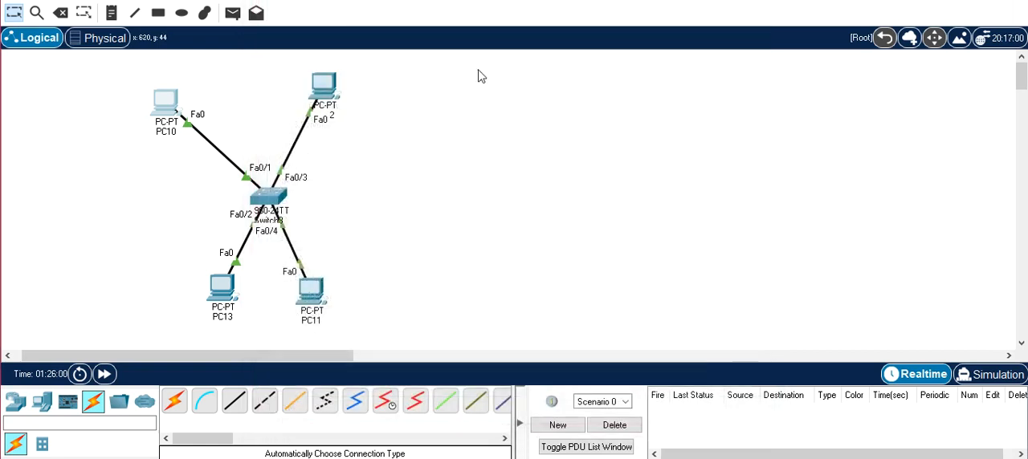
# - Give PC12 the static IPv4 address 192.168.1.2 with the default subnet mask
pyautogui.click(324, 83)
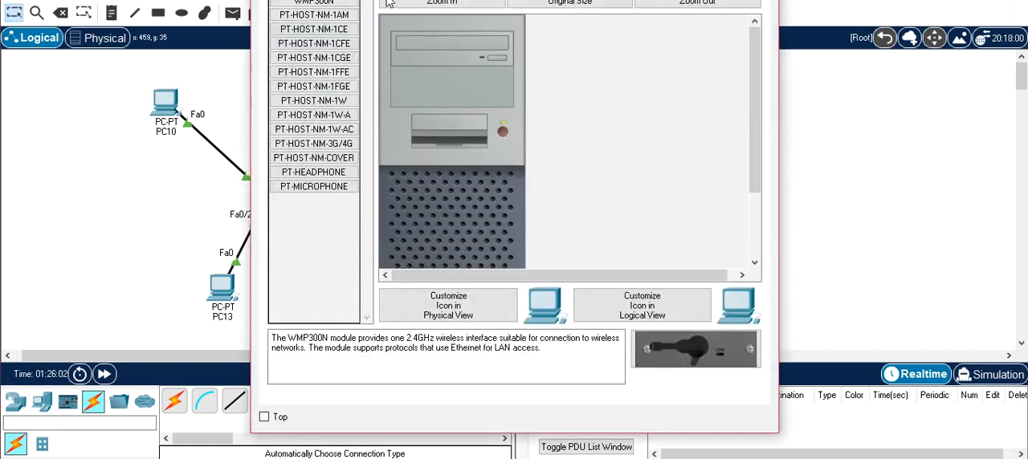
pyautogui.click(388, 2)
pyautogui.click(317, 32)
pyautogui.click(483, 65)
pyautogui.write('192.168.1.2')
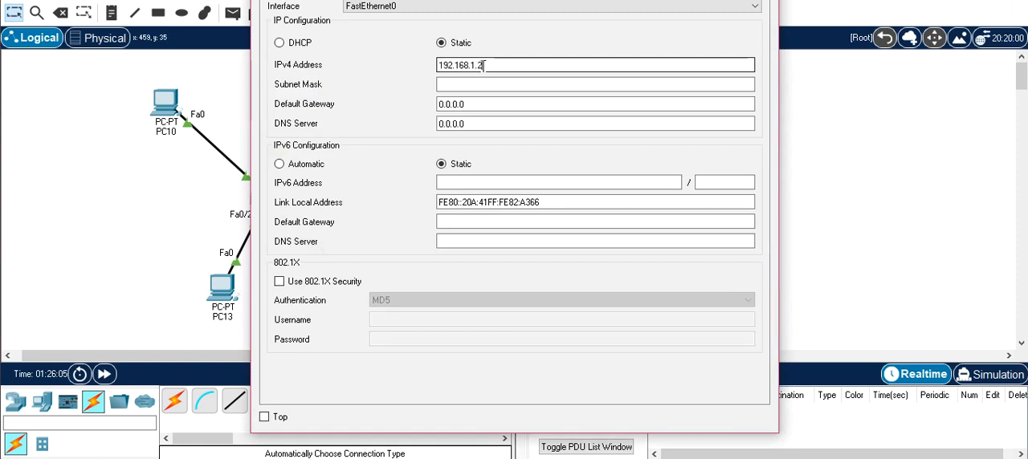
pyautogui.press('Tab')
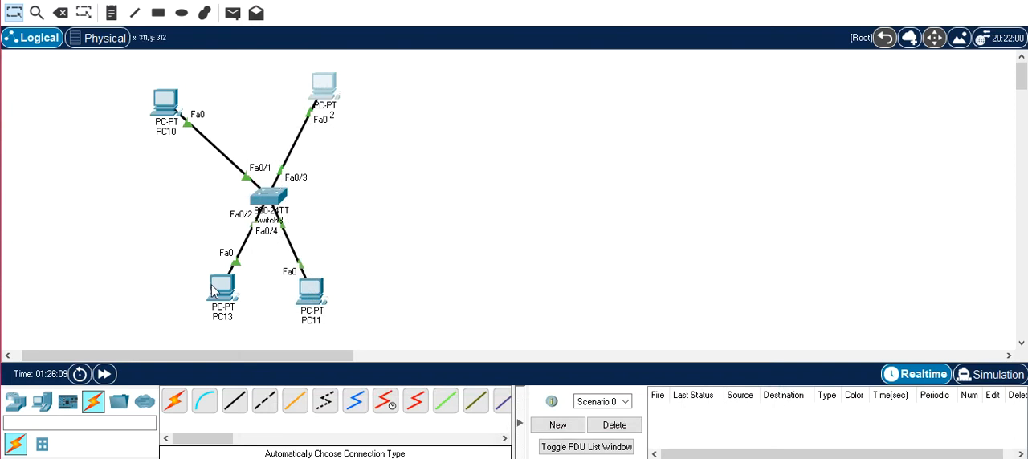
# - Give PC13 the static IPv4 address 192.168.2.1 with the default subnet mask
pyautogui.click(322, 87)
pyautogui.click(358, 0)
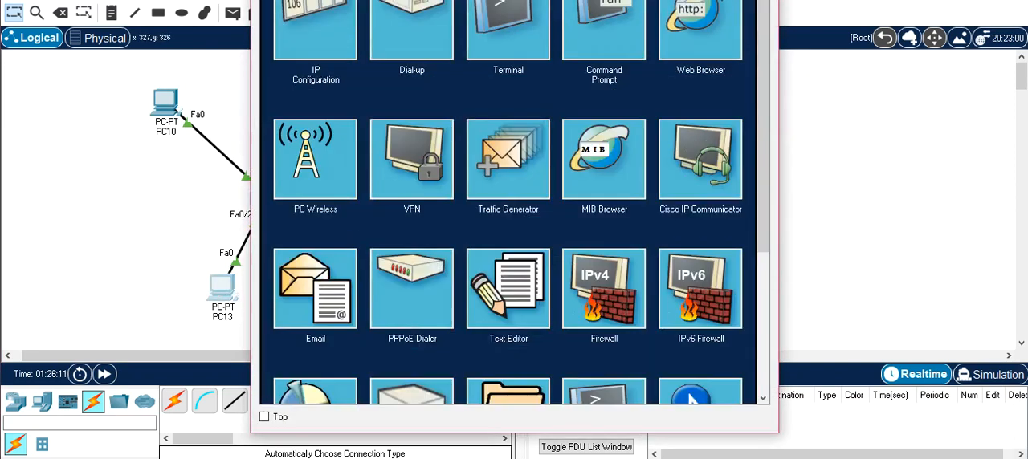
pyautogui.click(300, 25)
pyautogui.click(534, 66)
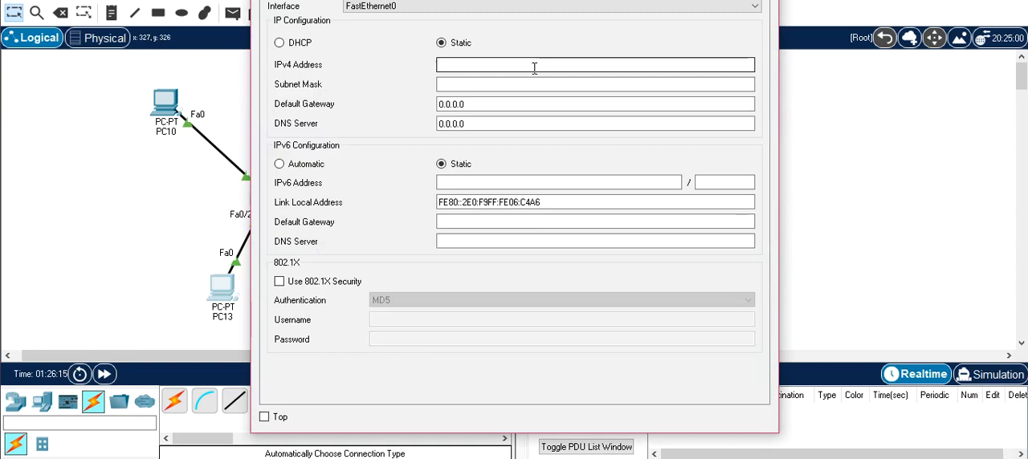
pyautogui.hotkey('ctrl', 'v')
pyautogui.press('Left')
pyautogui.press('Left')
pyautogui.press('BackSpace')
pyautogui.write('2')
pyautogui.press('Tab')
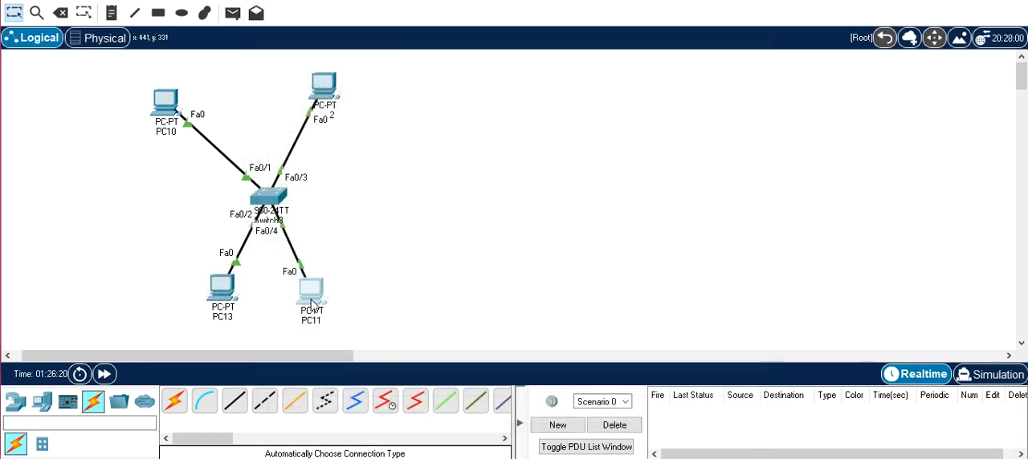
# - Assign PC11 a static IPv4 address ending in 2 on PC13's subnet, with the default subnet mask, and close its window
pyautogui.click(310, 293)
pyautogui.click(354, 2)
pyautogui.click(325, 26)
pyautogui.click(473, 64)
pyautogui.write('192.168.1.1')
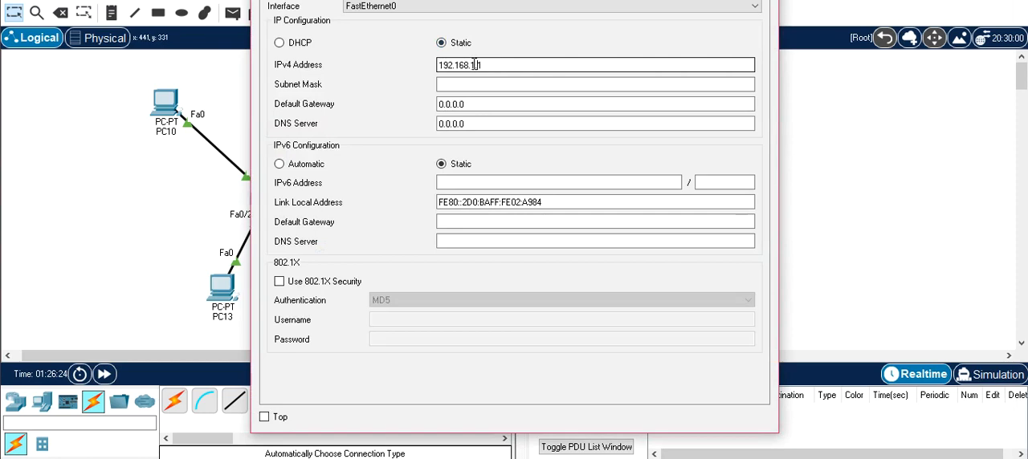
pyautogui.press('BackSpace')
pyautogui.write('2')
pyautogui.press('Tab')
pyautogui.click(765, 0)
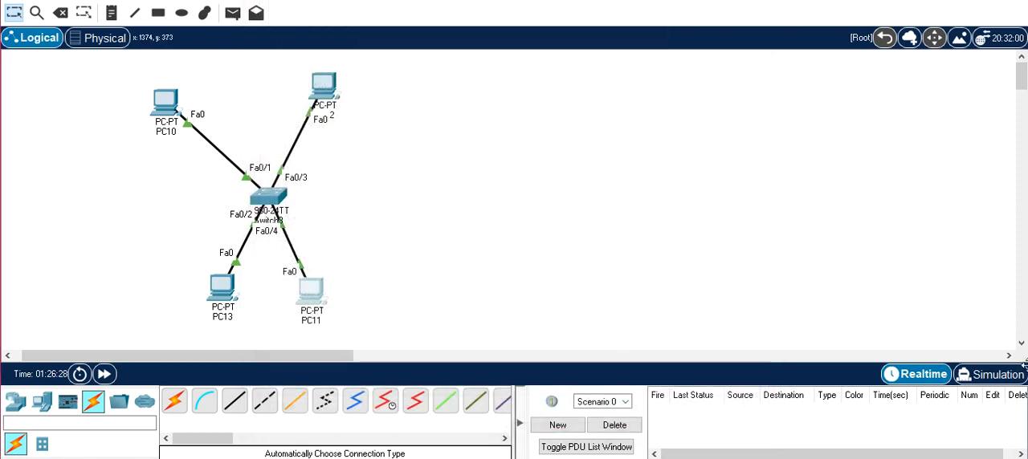
# - Test connectivity within each VLAN by sending simple PDUs from PC10 to PC12 and from PC13 to PC11
pyautogui.click(234, 17)
pyautogui.click(168, 103)
pyautogui.click(326, 93)
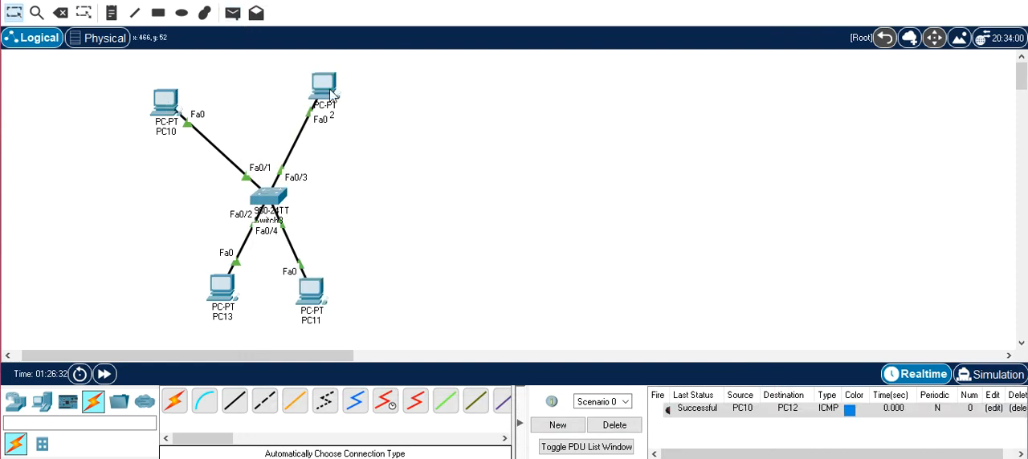
pyautogui.click(233, 13)
pyautogui.click(232, 291)
pyautogui.click(311, 294)
# - Test connectivity between the two VLANs by sending simple PDUs from PC10 to PC13 and from PC12 to PC11
pyautogui.click(233, 13)
pyautogui.click(166, 102)
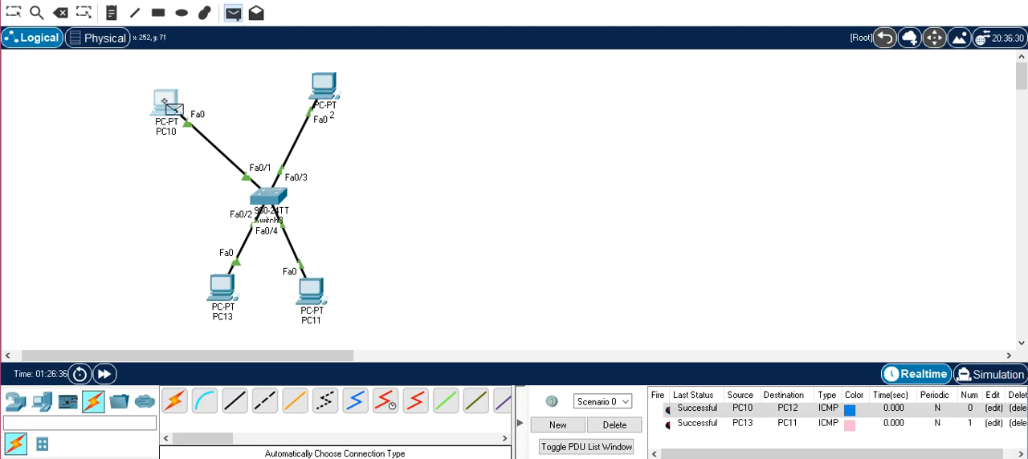
pyautogui.click(230, 299)
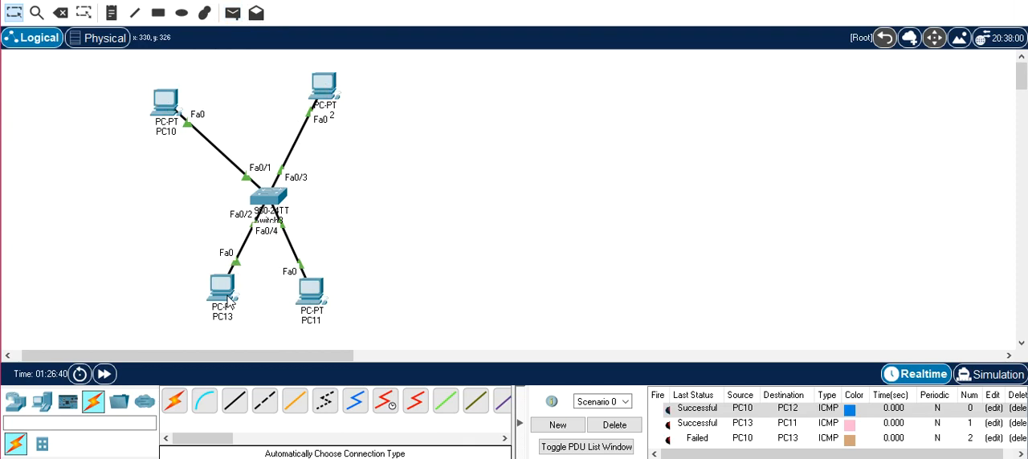
pyautogui.click(233, 13)
pyautogui.click(324, 84)
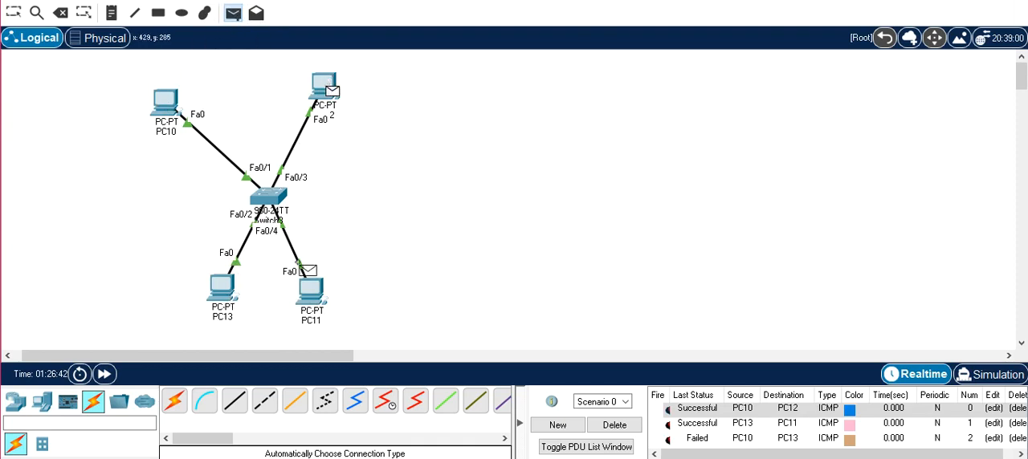
pyautogui.click(312, 290)
pyautogui.moveTo(1022, 413); pyautogui.dragTo(1025, 433)
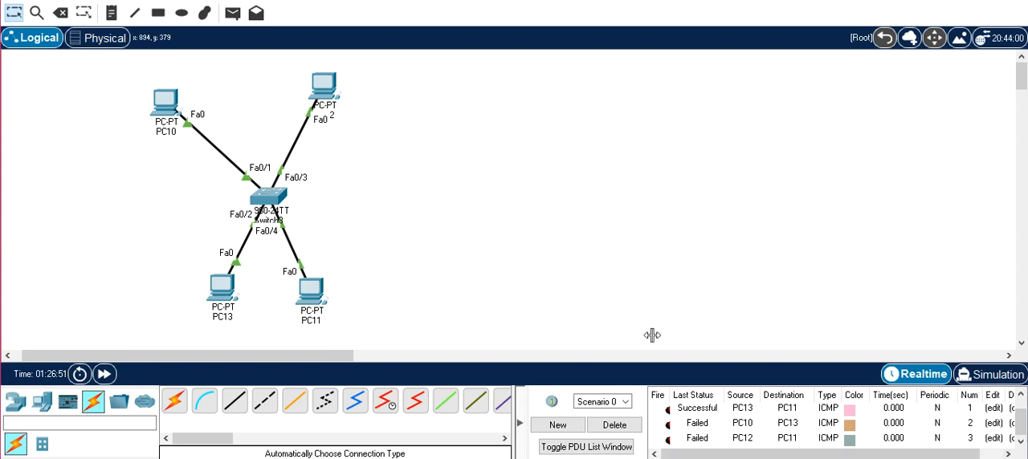
# - Move PC13 and PC11 outward, away from the switch, to spread out the topology
pyautogui.moveTo(213, 300); pyautogui.dragTo(137, 288)
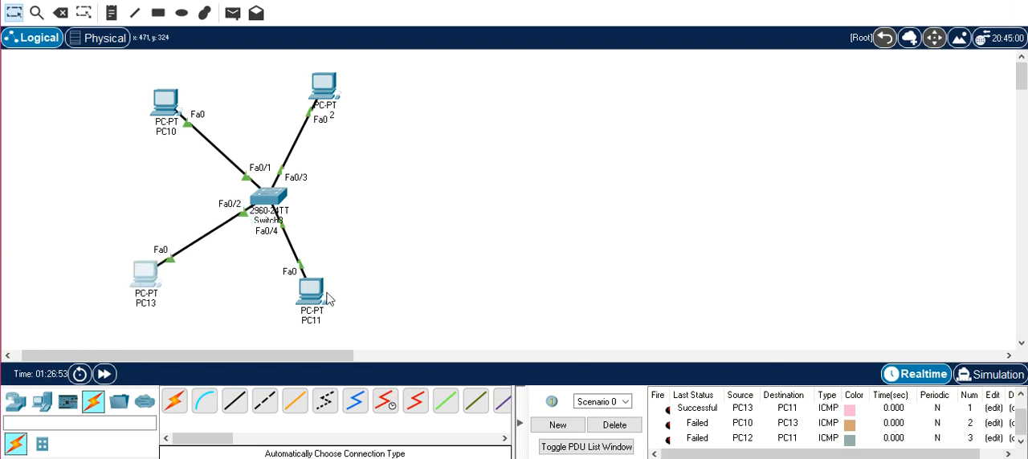
pyautogui.moveTo(309, 294); pyautogui.dragTo(389, 273)
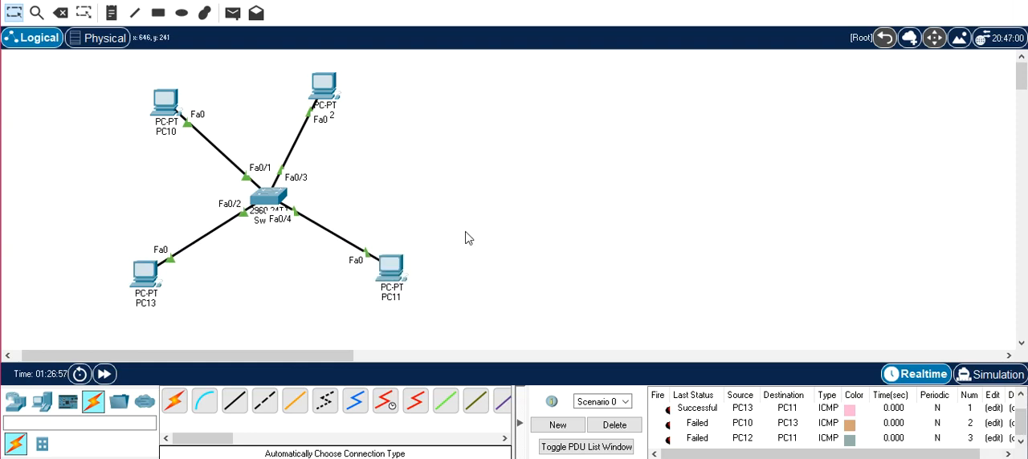
# - Display the MAC address table in the CLI of the switch connecting the four PCs, and dismiss its window
pyautogui.moveTo(274, 206)
pyautogui.click(267, 202)
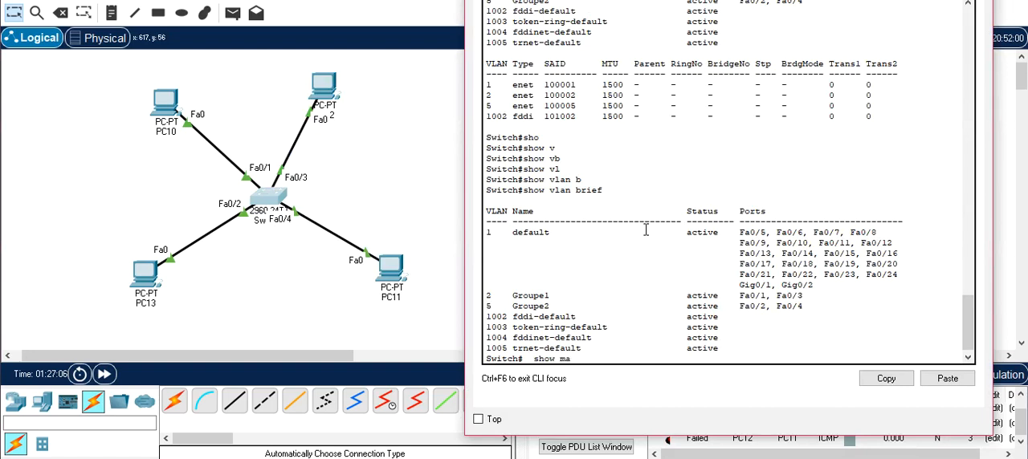
pyautogui.press('Tab')
pyautogui.press('Return')
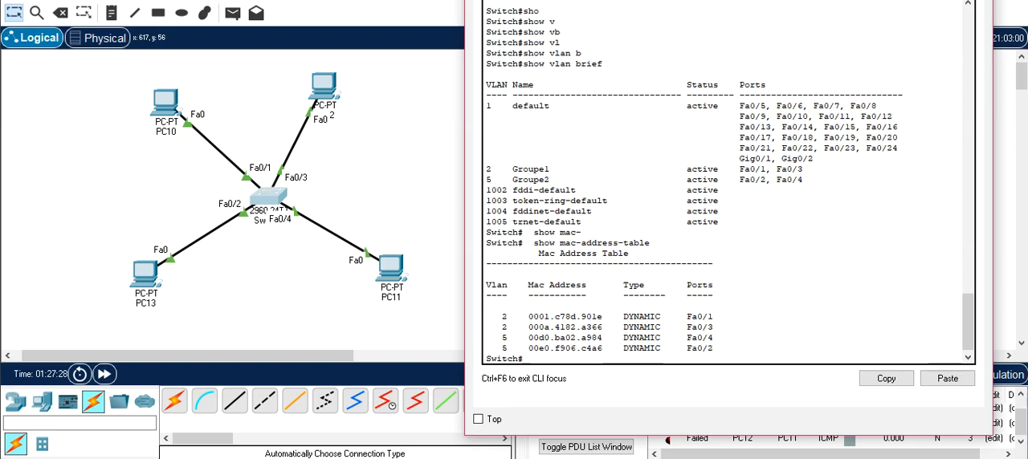
pyautogui.click(974, 0)
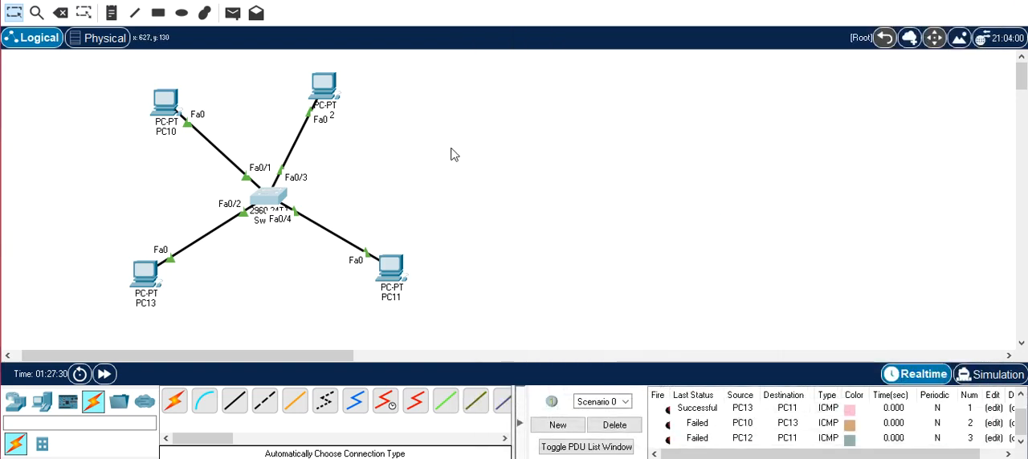
# - Add a second 2960 switch and two more PCs beside the existing network, one PC above the switch and one below
pyautogui.click(15, 401)
pyautogui.click(42, 443)
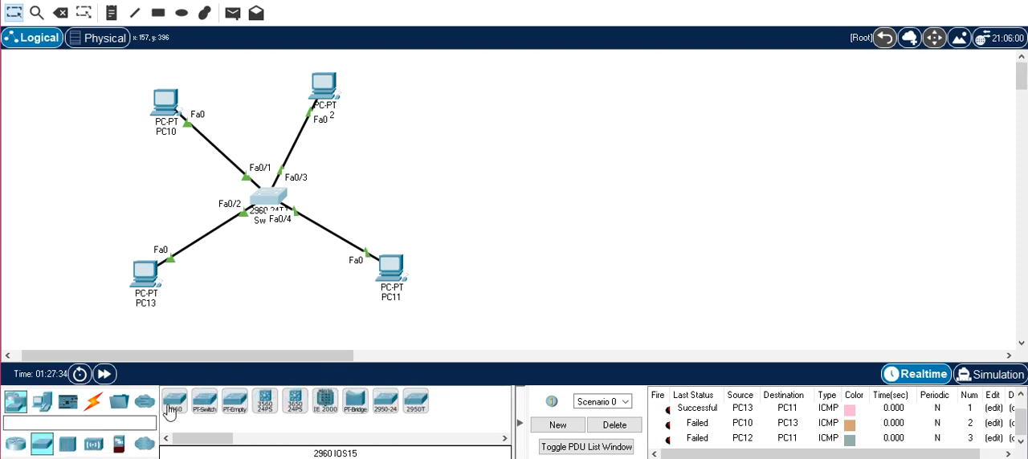
pyautogui.click(174, 401)
pyautogui.click(519, 158)
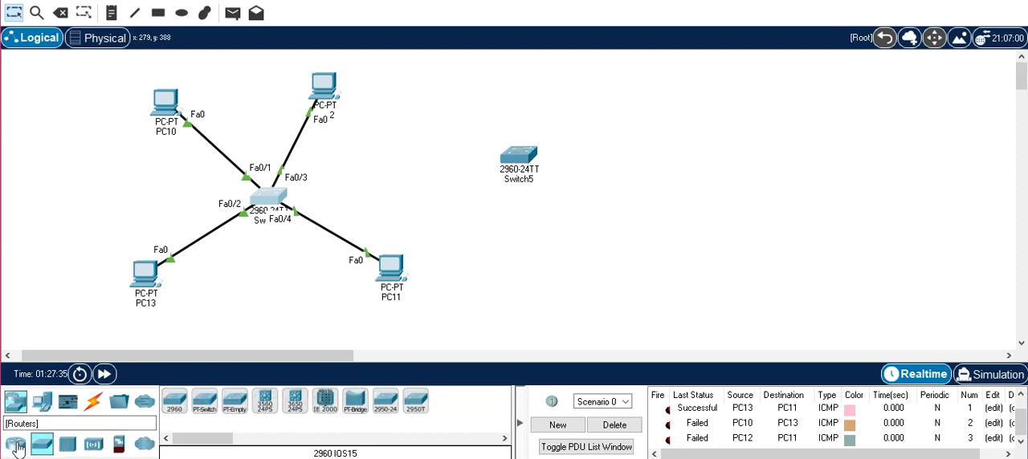
pyautogui.click(48, 407)
pyautogui.click(175, 401)
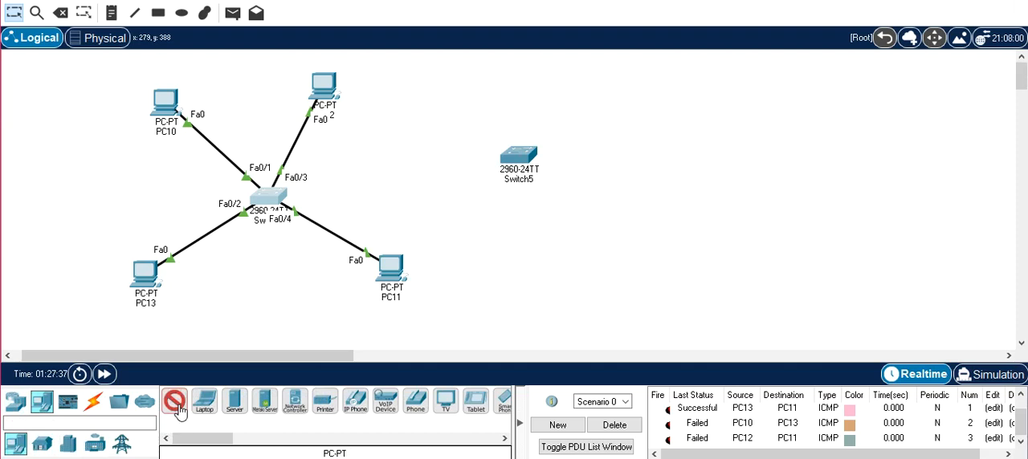
pyautogui.click(508, 98)
pyautogui.click(174, 401)
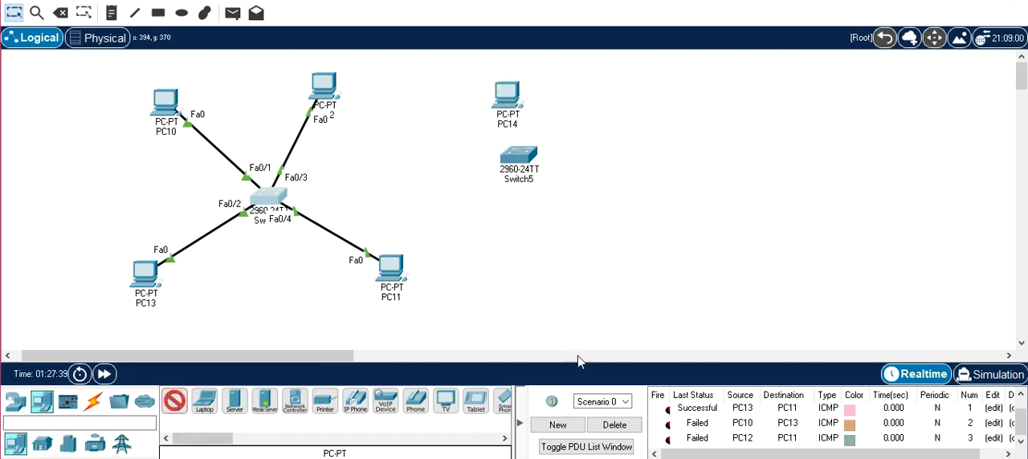
pyautogui.click(599, 264)
# - Using automatic connection types, cable the original switch to Switch5 and connect PC14 and PC15 to Switch5
pyautogui.click(93, 401)
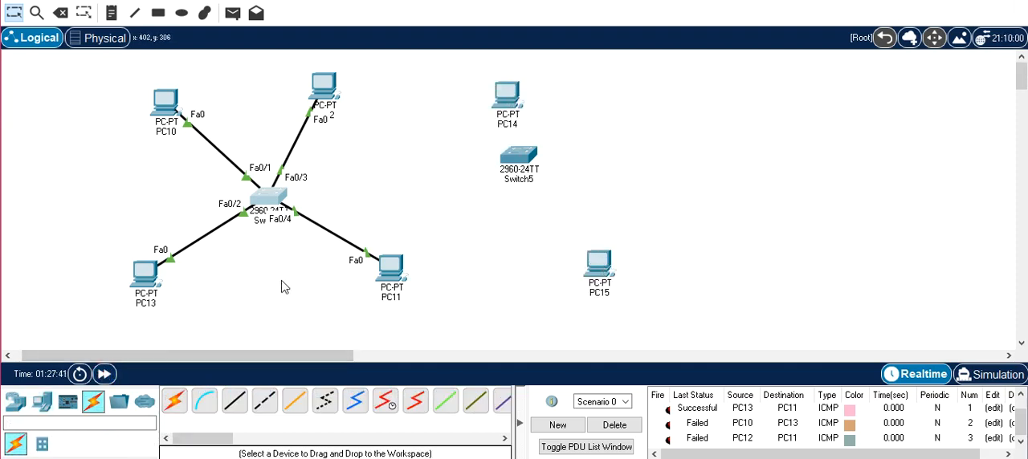
pyautogui.click(174, 401)
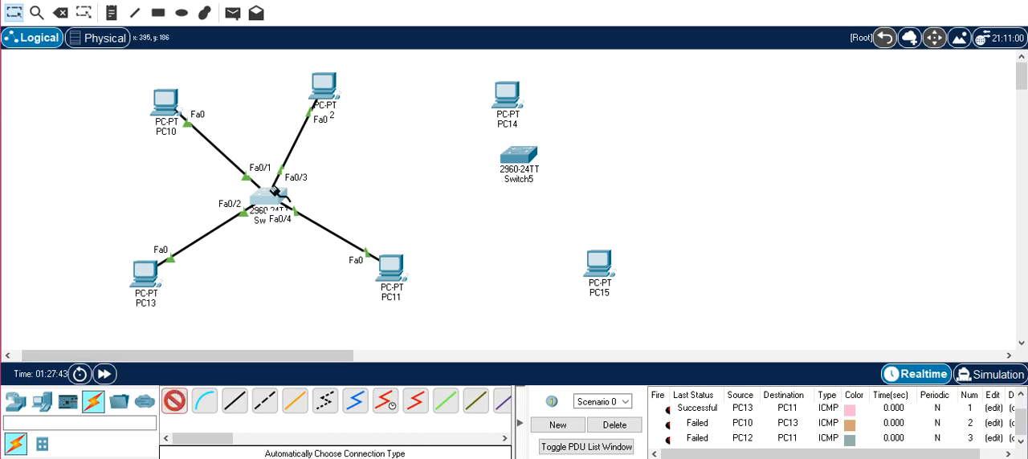
pyautogui.click(520, 157)
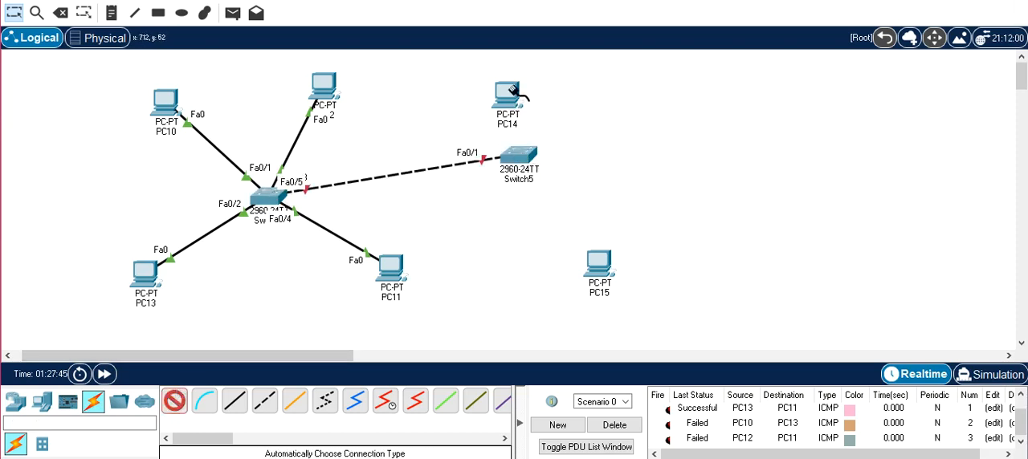
pyautogui.click(507, 94)
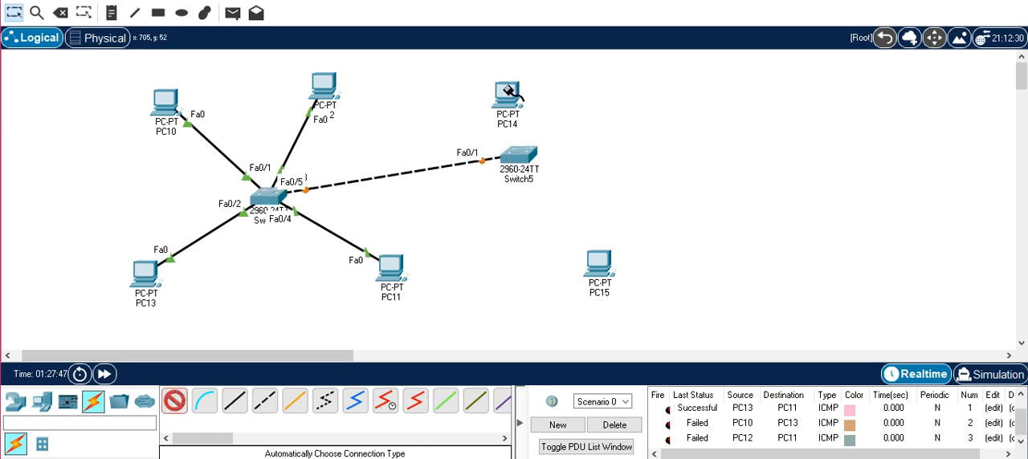
pyautogui.click(520, 152)
pyautogui.click(590, 269)
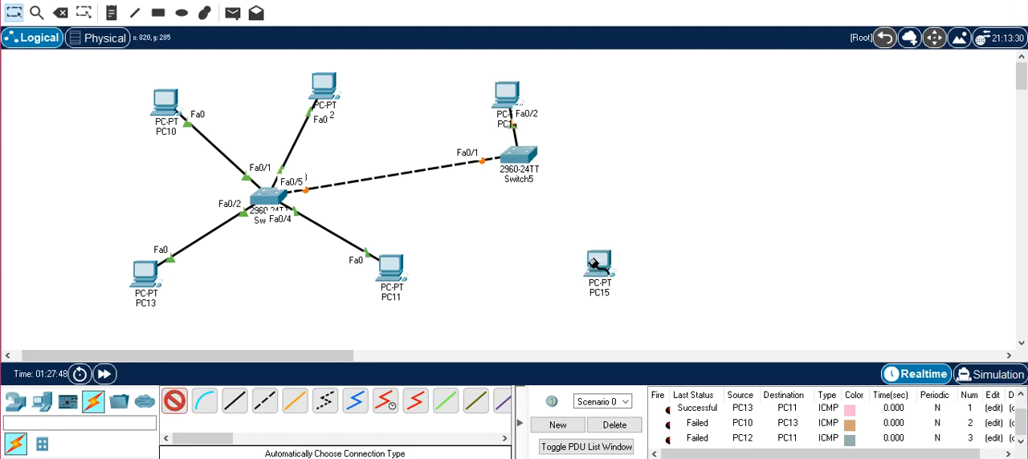
pyautogui.click(526, 164)
# - Spread out Switch5, PC14 and PC15 in the workspace, and fast-forward the network time to bring the links up
pyautogui.moveTo(506, 92); pyautogui.dragTo(469, 85)
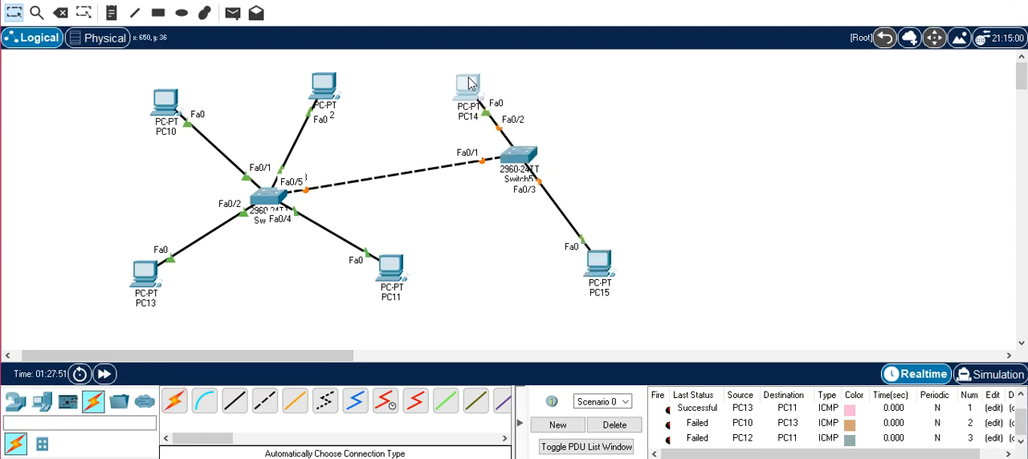
pyautogui.moveTo(503, 160); pyautogui.dragTo(473, 192)
pyautogui.moveTo(482, 86); pyautogui.dragTo(584, 88)
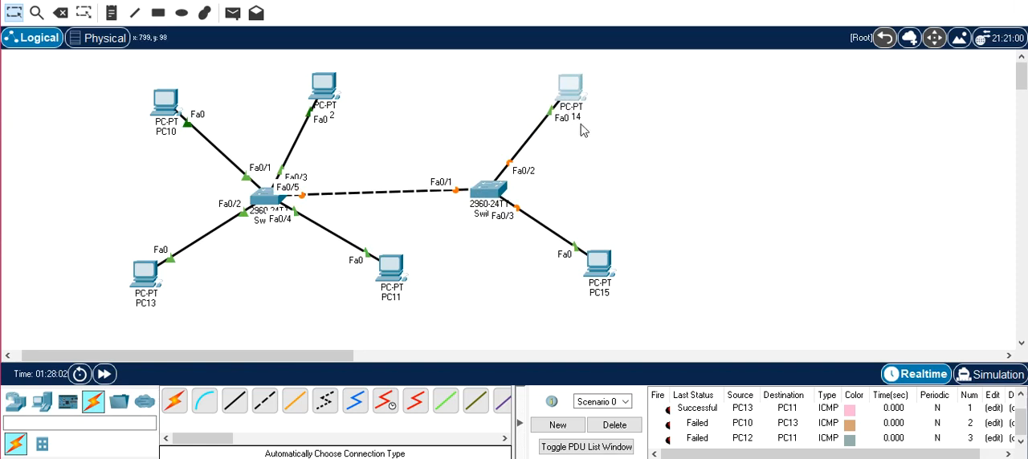
pyautogui.moveTo(579, 97); pyautogui.dragTo(621, 103)
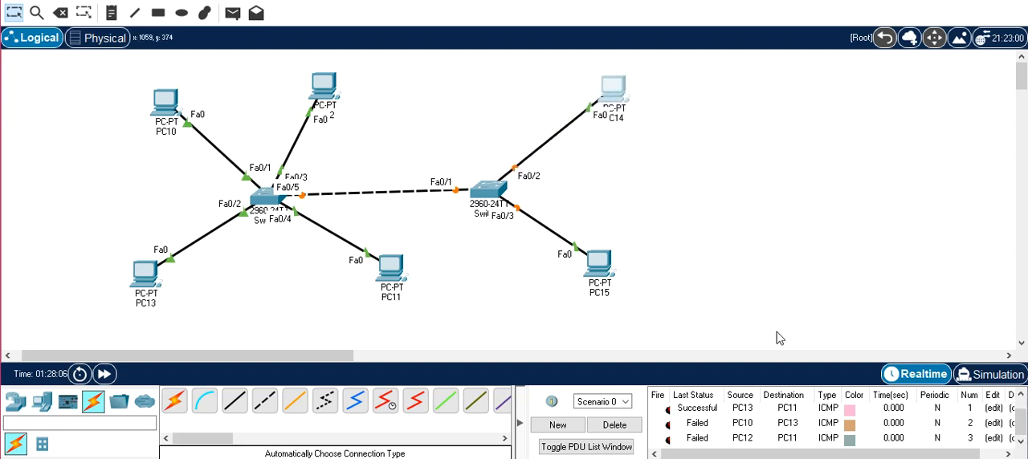
pyautogui.moveTo(613, 274); pyautogui.dragTo(616, 283)
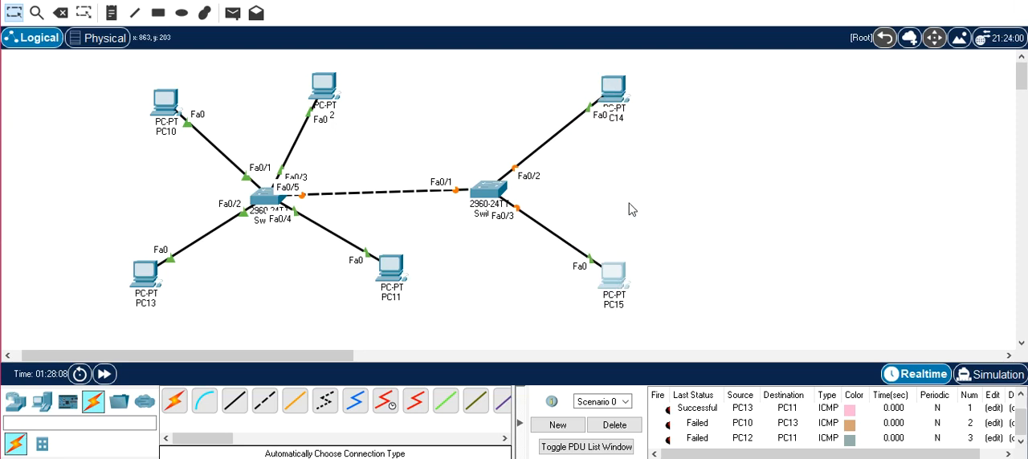
pyautogui.click(104, 374)
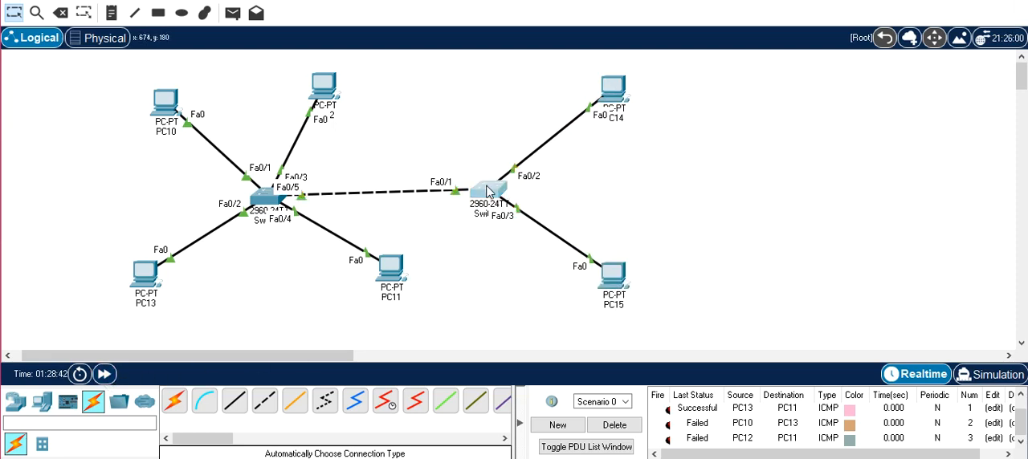
# - Open Switch5's command line and enter global configuration mode with en and conf t
pyautogui.click(489, 190)
pyautogui.click(355, 1)
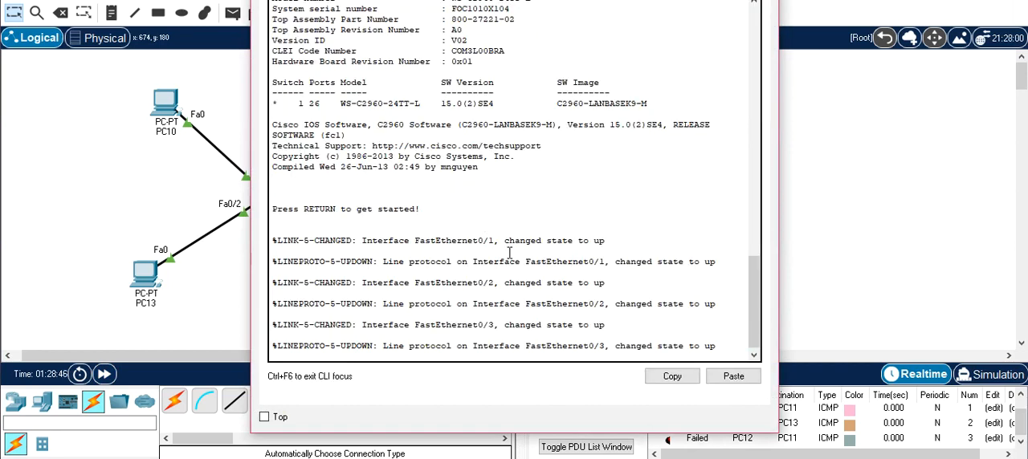
pyautogui.press('Return')
pyautogui.press('Return')
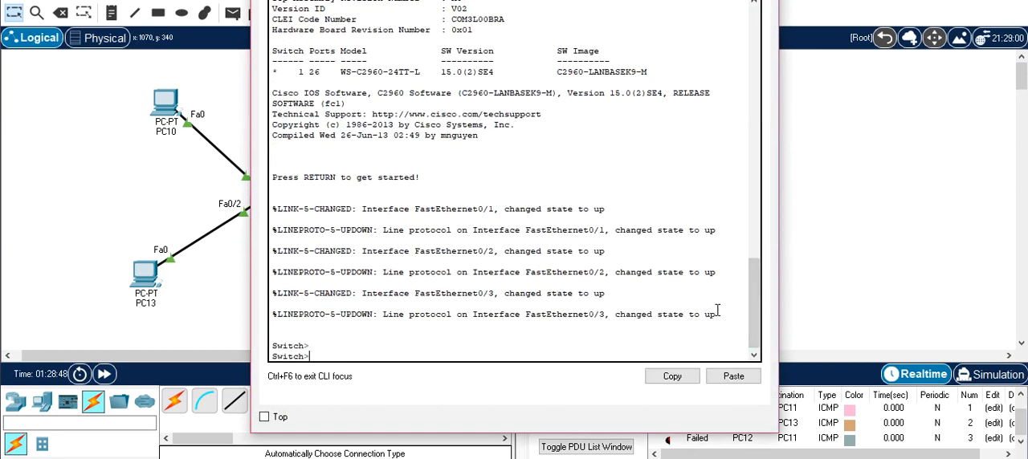
pyautogui.write('en')
pyautogui.press('Return')
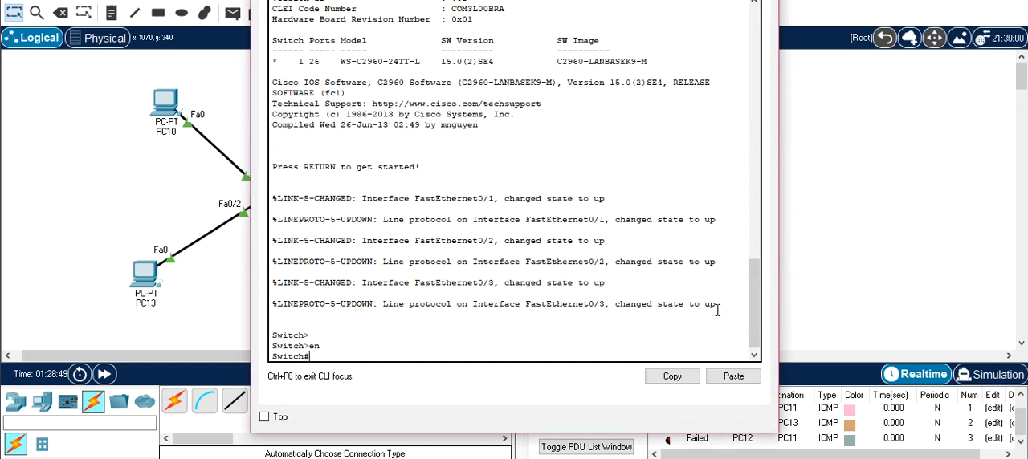
pyautogui.write('conf t')
pyautogui.press('Return')
# - Create VLAN 2 on Switch5, name it Groupe1, and exit VLAN configuration
pyautogui.write('vlan 2')
pyautogui.press('Return')
pyautogui.write('name')
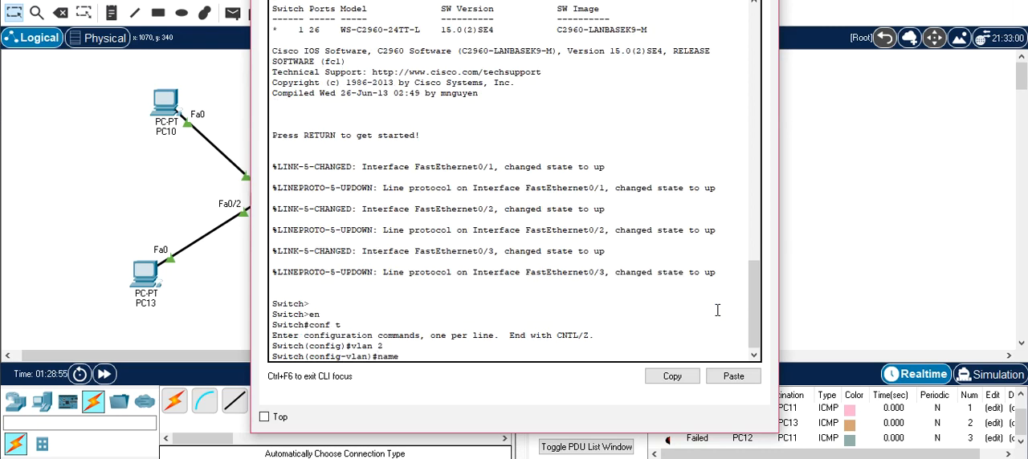
pyautogui.write(' Groupe1')
pyautogui.press('Return')
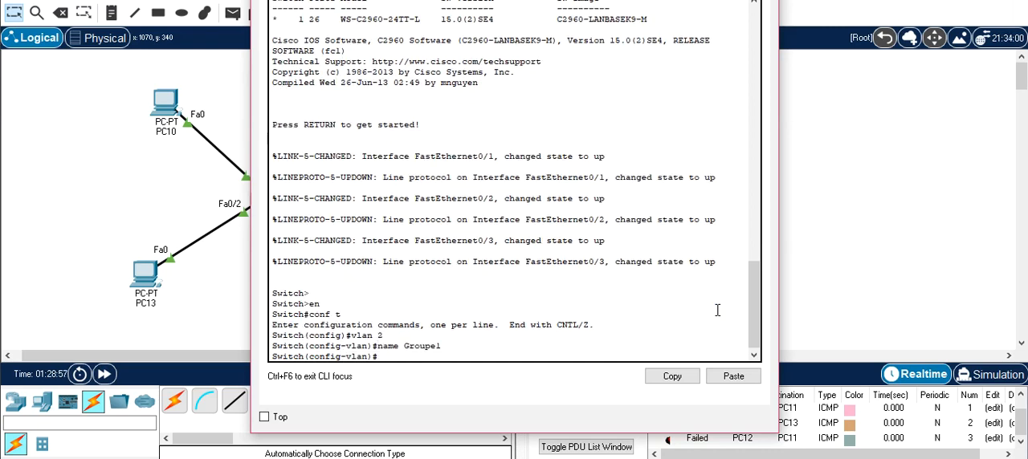
pyautogui.write('exit')
pyautogui.press('Return')
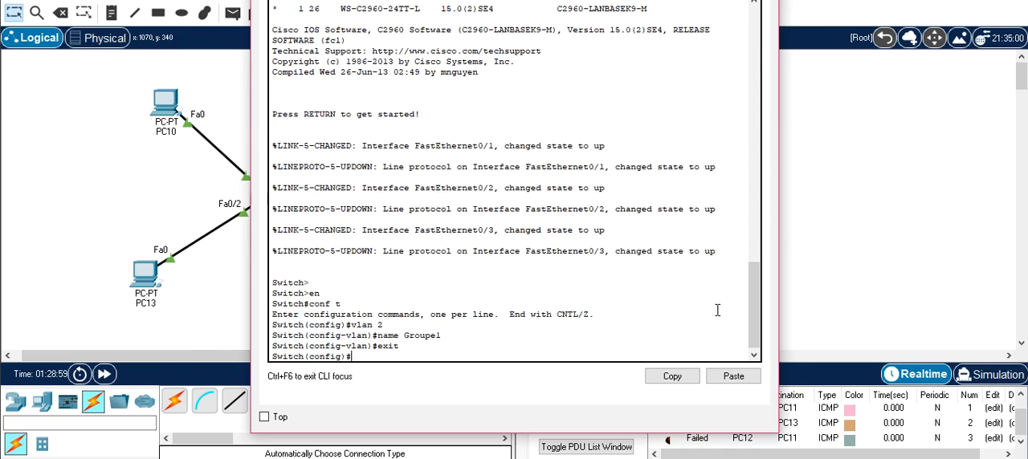
# - Create VLAN 5 on Switch5, name it Groupe2, and return to global configuration mode
pyautogui.write('vlan 5')
pyautogui.press('Return')
pyautogui.write('name')
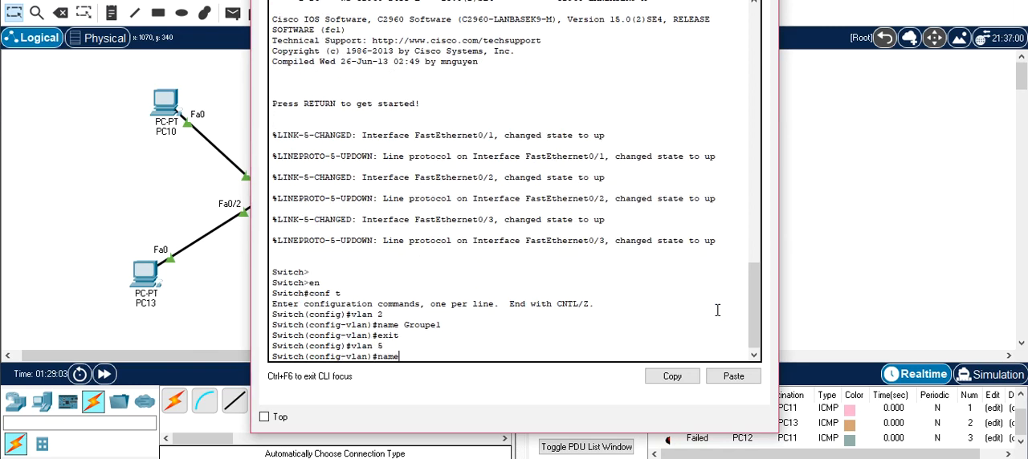
pyautogui.press('Tab')
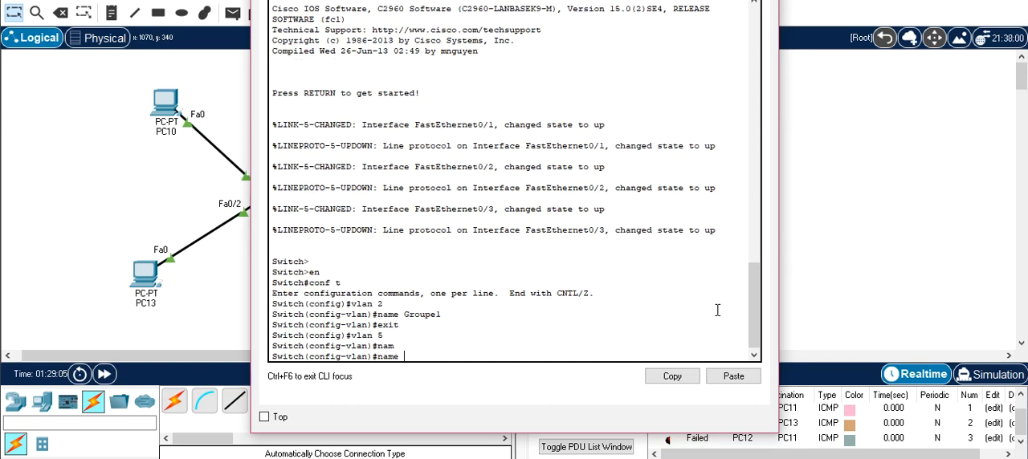
pyautogui.write('Groupe2')
pyautogui.press('Return')
pyautogui.write('exit')
pyautogui.press('Return')
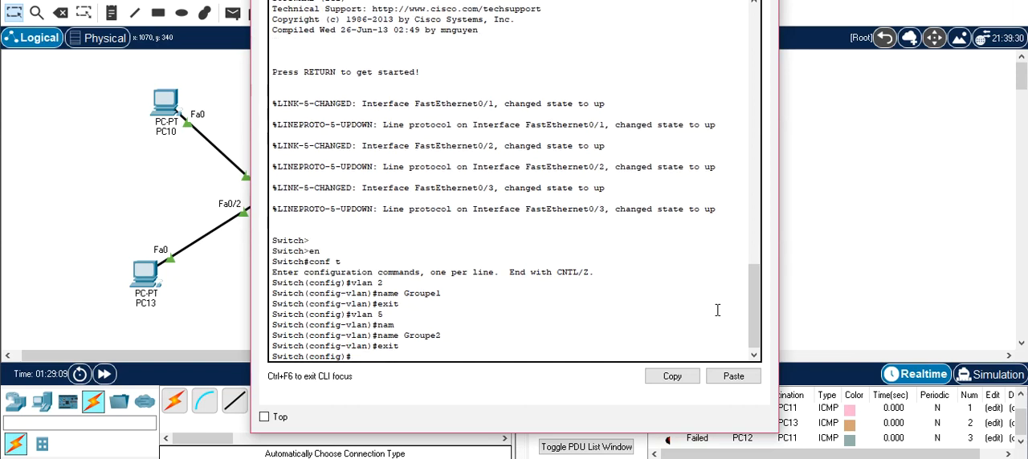
# - Restore the topology view and reposition the Switch5 window so that PC14 and PC15 stay visible beside the CLI
pyautogui.moveTo(514, 2); pyautogui.dragTo(443, 35)
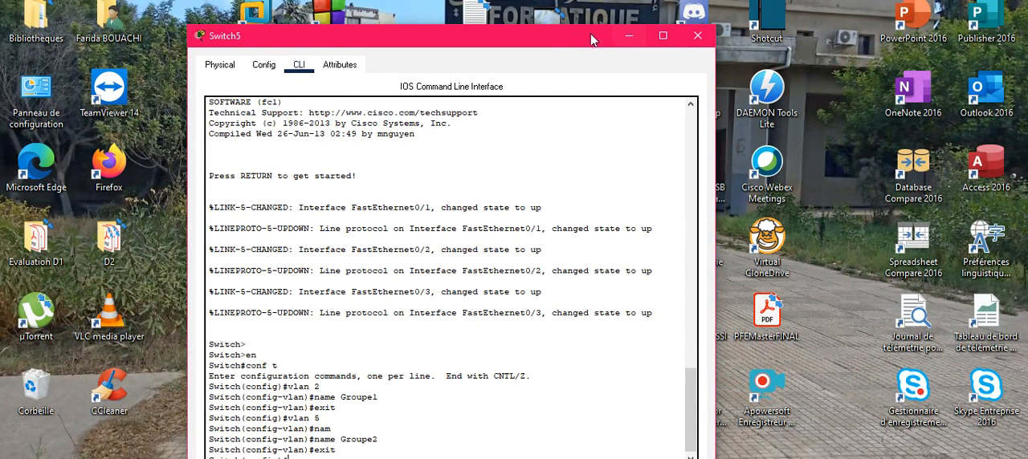
pyautogui.doubleClick(591, 40)
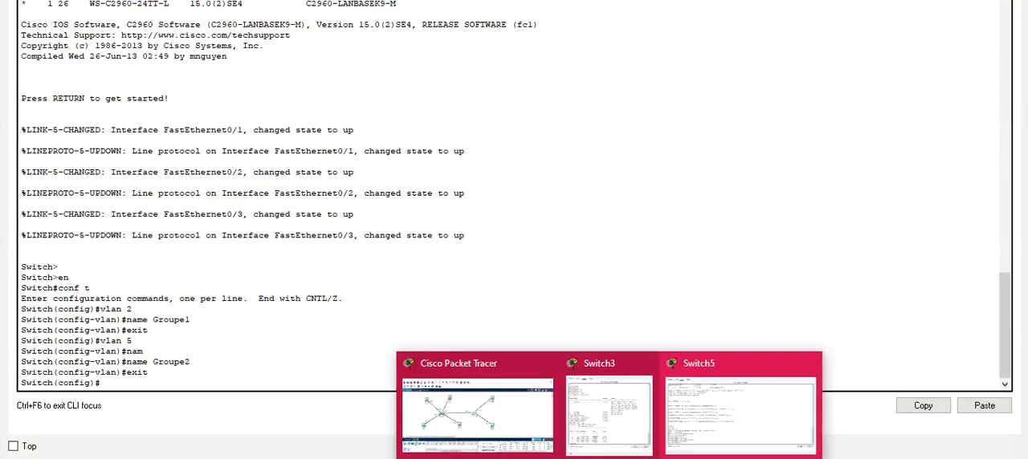
pyautogui.click(541, 427)
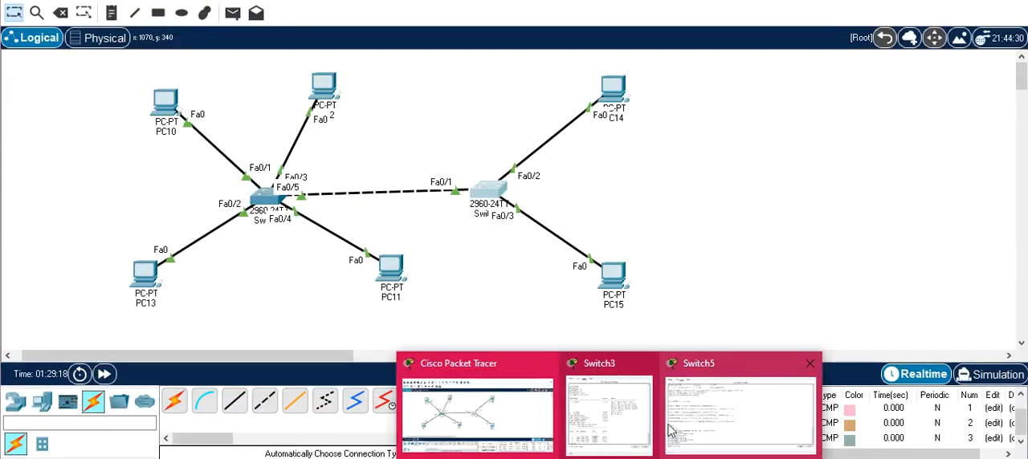
pyautogui.click(693, 423)
pyautogui.doubleClick(530, 1)
pyautogui.moveTo(512, 39); pyautogui.dragTo(300, 0)
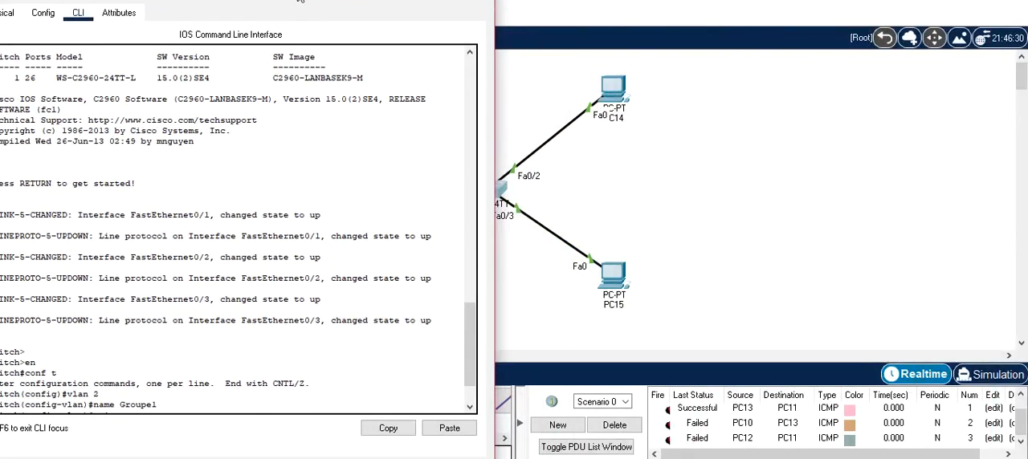
# - Move the Switch5 window clear of the topology and enter interface configuration for fastEthernet 0/2
pyautogui.moveTo(300, 0); pyautogui.dragTo(659, 1)
pyautogui.press('Return')
pyautogui.press('Return')
pyautogui.write('in')
pyautogui.press('Tab')
pyautogui.write('f')
pyautogui.press('Tab')
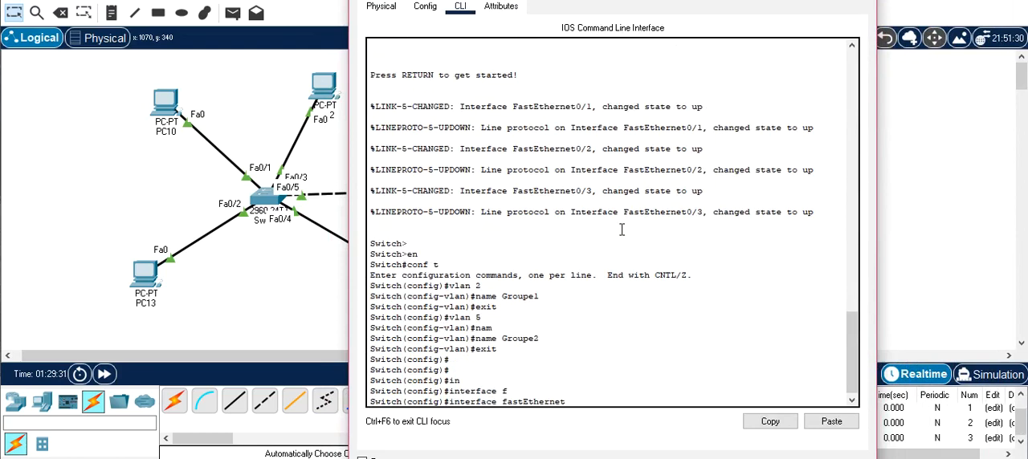
pyautogui.write('0/2')
pyautogui.press('Return')
# - Set Switch5's fastEthernet 0/2 port to access mode with switchport mode access
pyautogui.write('sw')
pyautogui.press('Tab')
pyautogui.write('m')
pyautogui.press('Tab')
pyautogui.write('a')
pyautogui.press('Tab')
pyautogui.press('Return')
# - Assign fastEthernet 0/2 to VLAN 2 with switchport access vlan 2 and exit interface configuration
pyautogui.write('sw')
pyautogui.press('Tab')
pyautogui.write('a')
pyautogui.press('Tab')
pyautogui.write('v')
pyautogui.press('Tab')
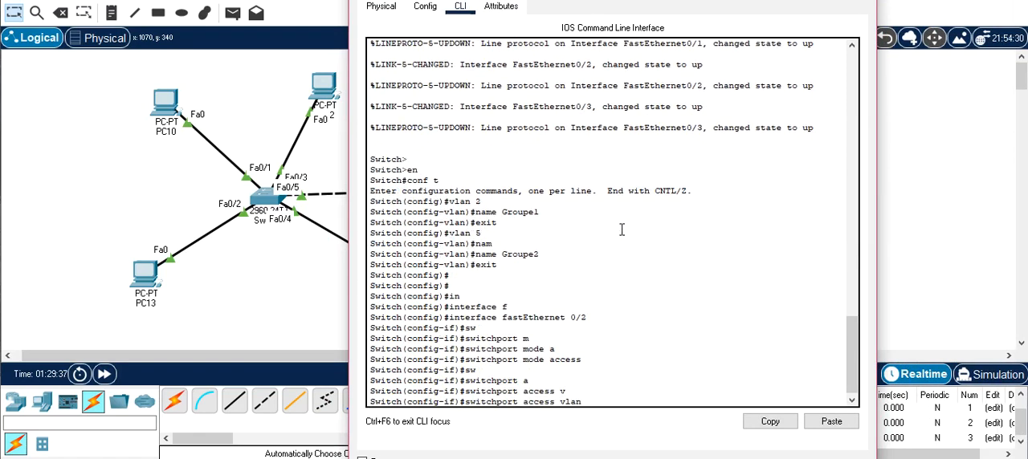
pyautogui.write('2')
pyautogui.press('Return')
pyautogui.write('exit')
pyautogui.press('Return')
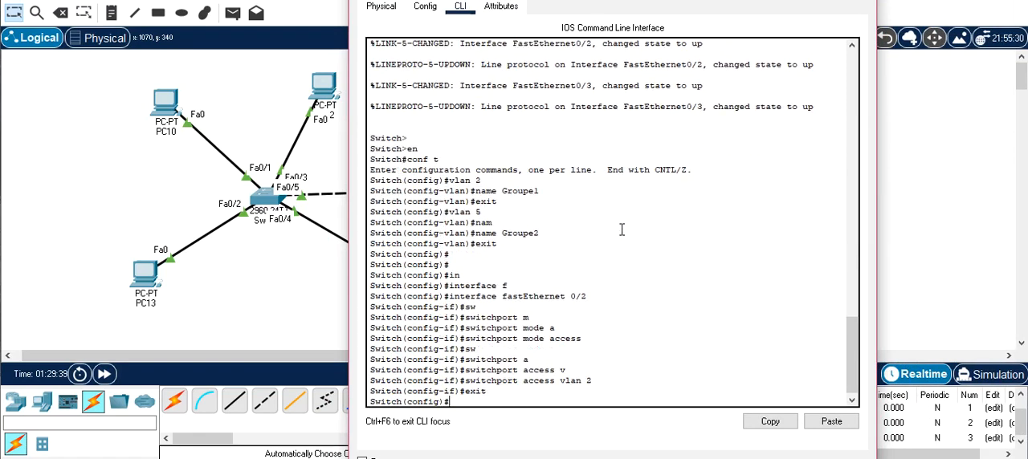
# - Enter interface configuration for fastEthernet 0/3 on Switch5
pyautogui.write('interface')
pyautogui.press('Tab')
pyautogui.write('f')
pyautogui.press('Tab')
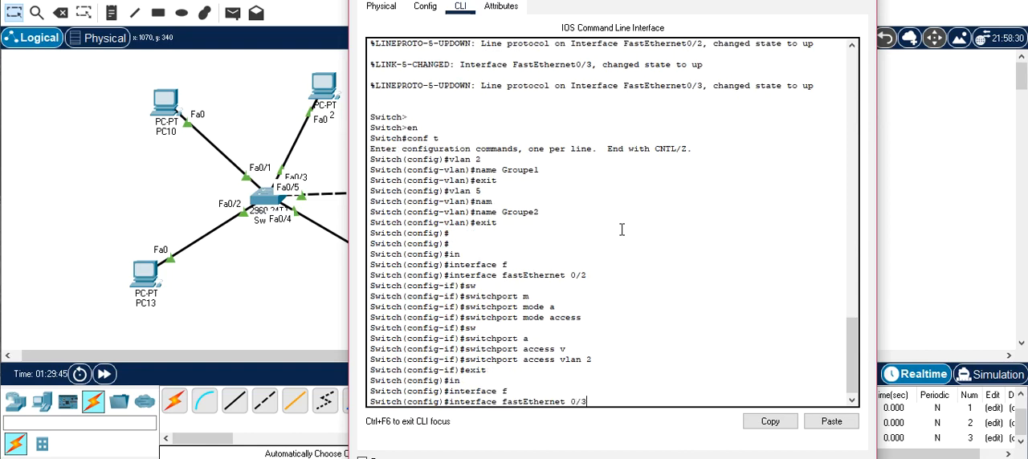
pyautogui.write('0/3')
pyautogui.press('Return')
# - Set Switch5's fastEthernet 0/3 port to access mode with switchport mode access
pyautogui.write('sw')
pyautogui.press('Tab')
pyautogui.write('m')
pyautogui.press('Tab')
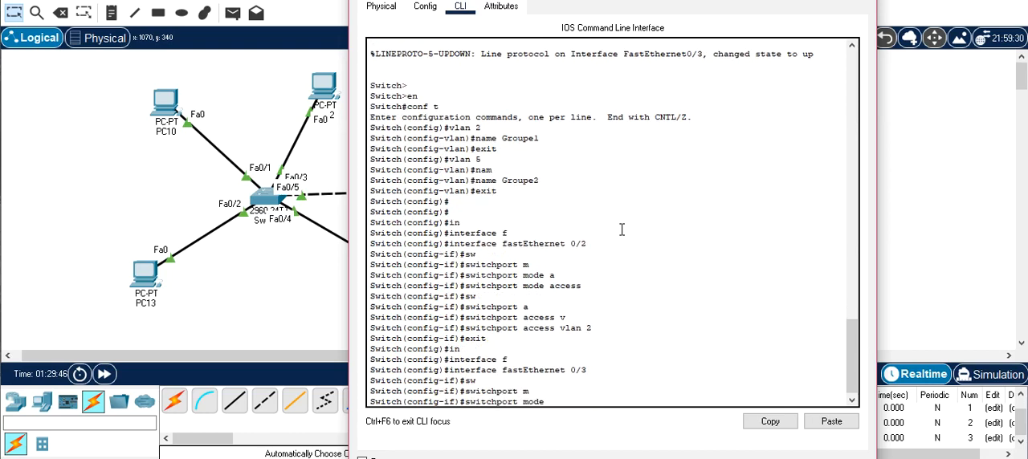
pyautogui.write('a')
# - Assign fastEthernet 0/3 to VLAN 5 with switchport access vlan 5 and exit interface configuration
pyautogui.press('Tab')
pyautogui.press('Return')
pyautogui.write('sw')
pyautogui.press('Tab')
pyautogui.write('a')
pyautogui.press('Tab')
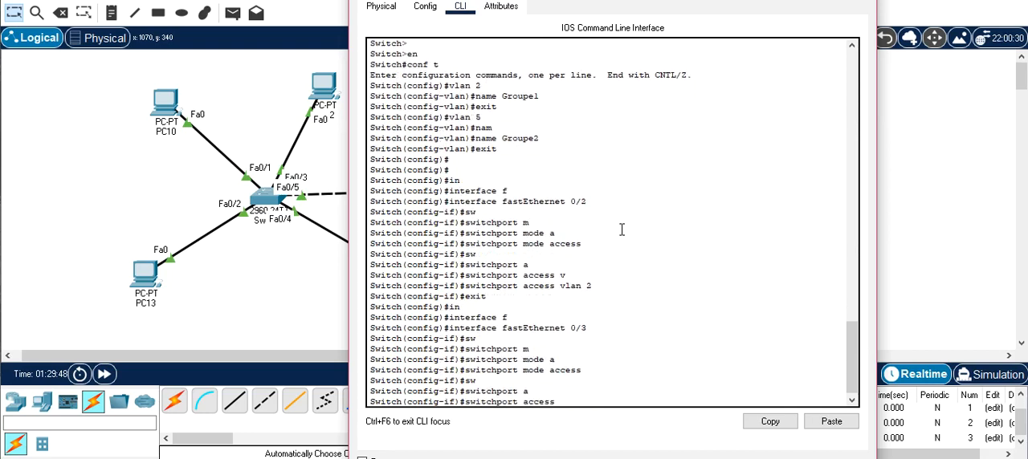
pyautogui.write('v')
pyautogui.press('Tab')
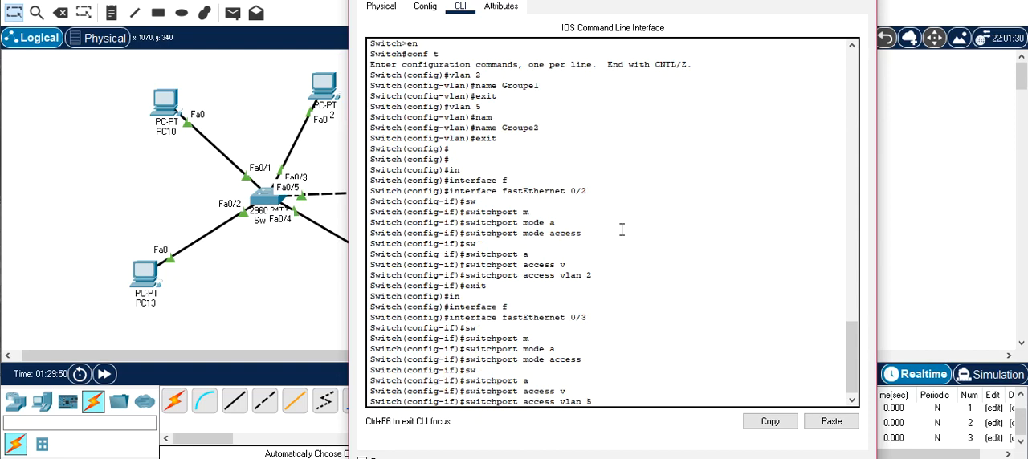
pyautogui.write('5')
pyautogui.press('Return')
pyautogui.write('EXIT')
pyautogui.press('Return')
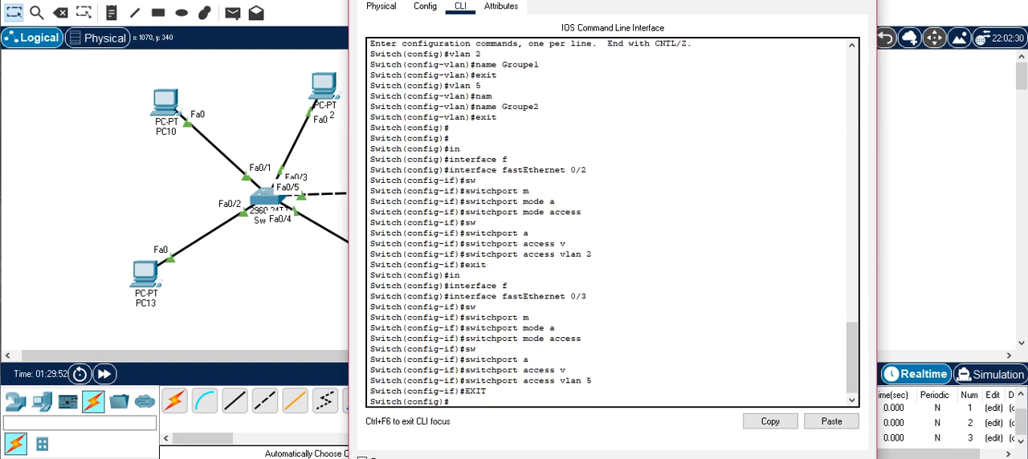
# - Close the Switch5 window and fast-forward the simulation time so the switch links converge
pyautogui.moveTo(664, 0); pyautogui.dragTo(455, 58)
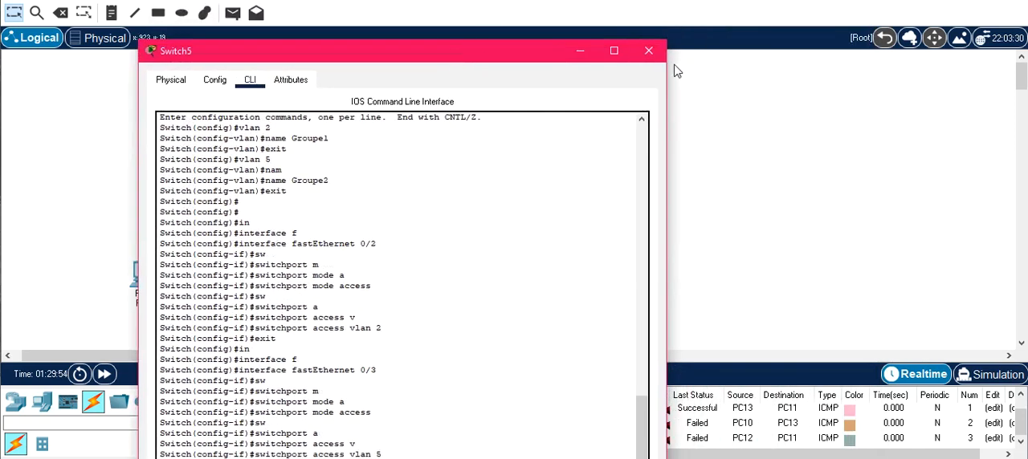
pyautogui.click(648, 53)
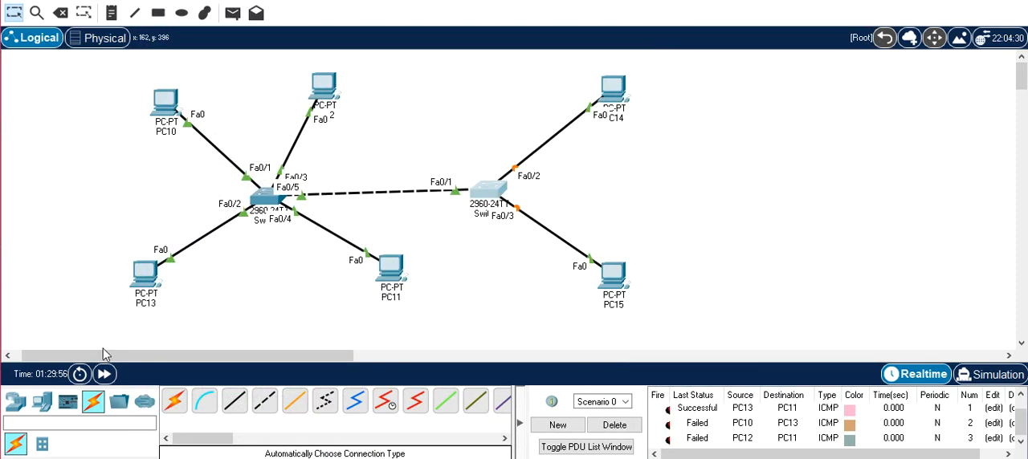
pyautogui.click(103, 375)
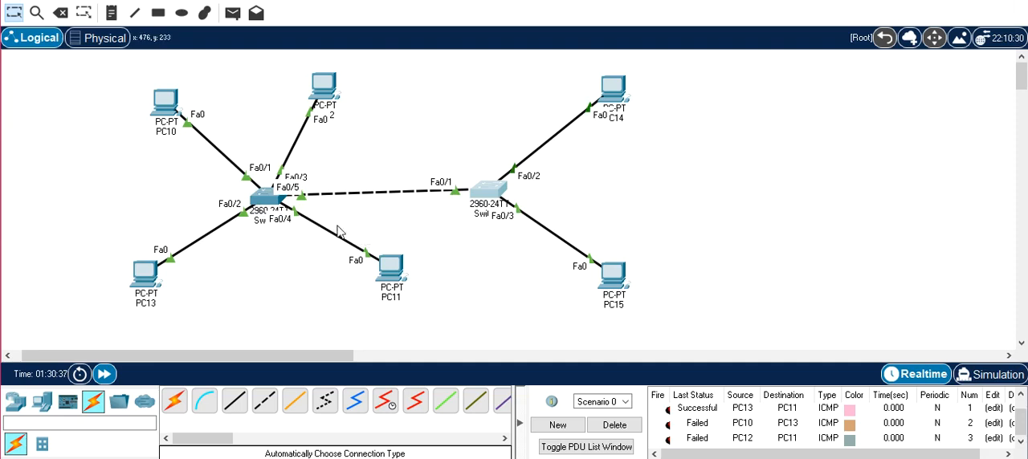
# - Delete the old test PDUs of Scenario 0
pyautogui.moveTo(179, 112)
pyautogui.moveTo(626, 96)
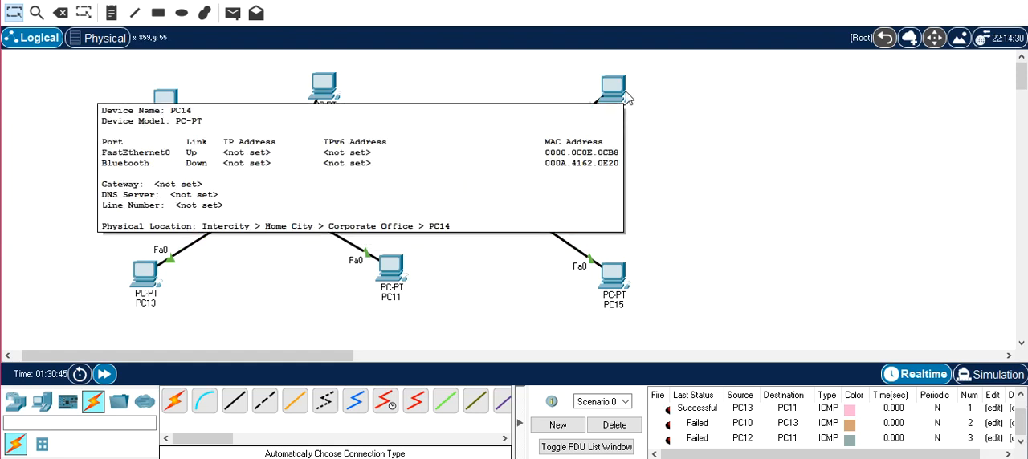
pyautogui.click(614, 425)
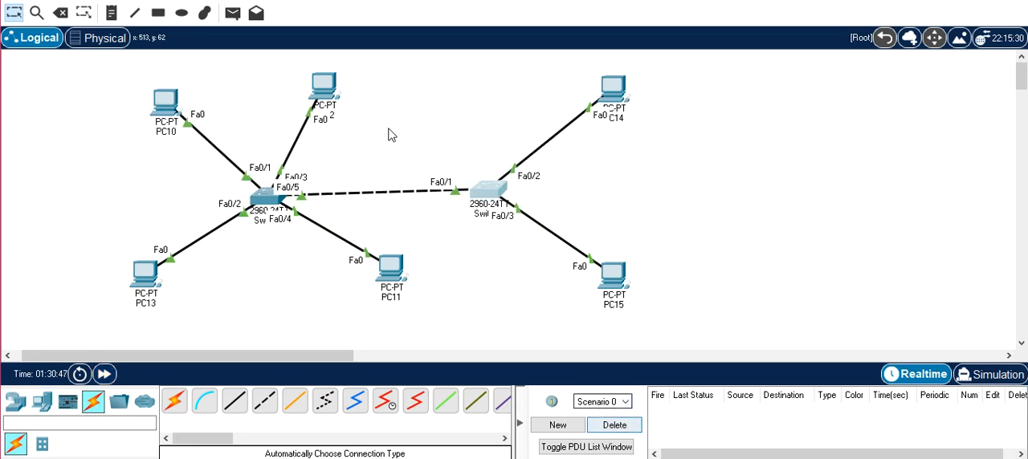
# - Try to send a simple PDU from PC10 to PC14
pyautogui.click(233, 13)
pyautogui.click(172, 99)
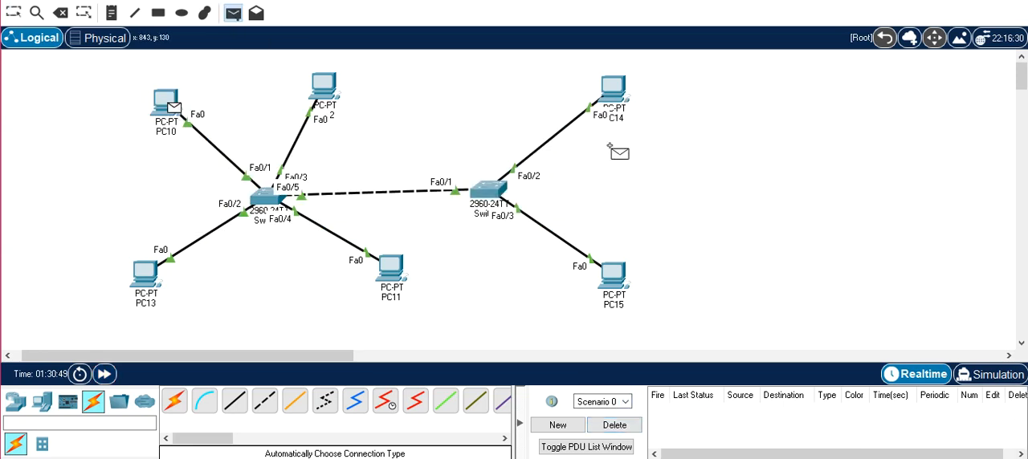
pyautogui.click(616, 100)
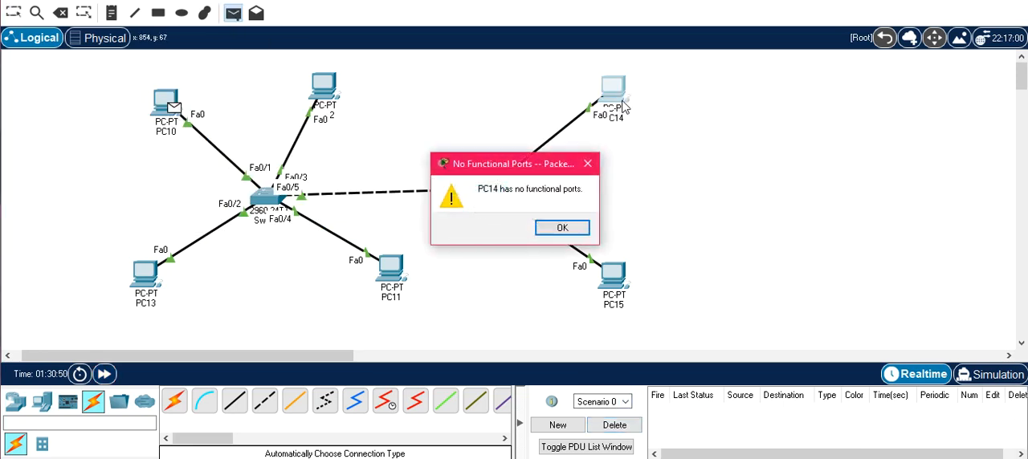
pyautogui.click(562, 227)
pyautogui.press('Escape')
# - Give PC14 the static IPv4 address 192.168.1.3 with the default subnet mask and close its window
pyautogui.click(611, 82)
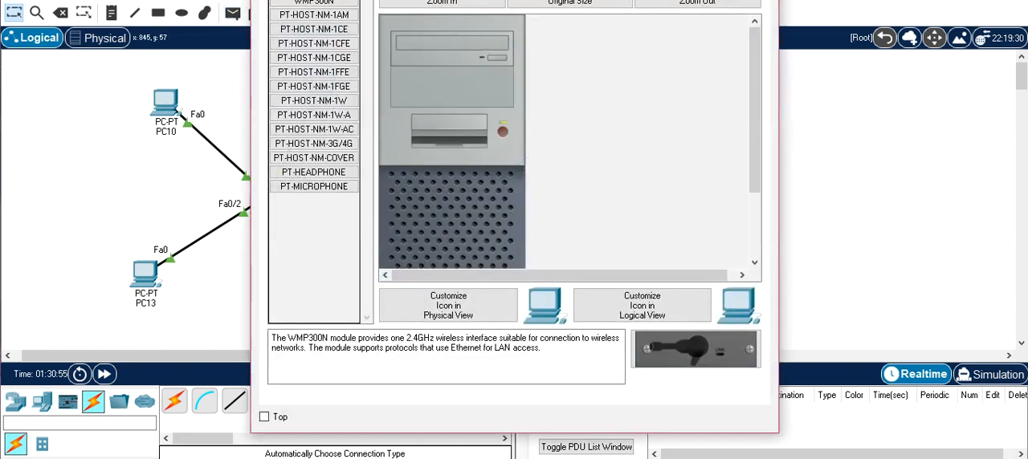
pyautogui.click(352, 1)
pyautogui.click(353, 24)
pyautogui.click(589, 64)
pyautogui.write('192.168.1.1')
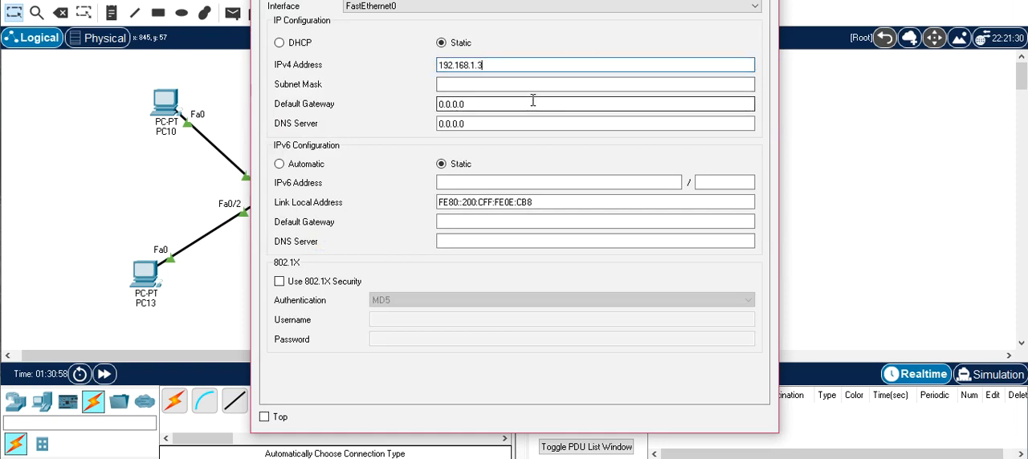
pyautogui.press('Tab')
pyautogui.click(761, 0)
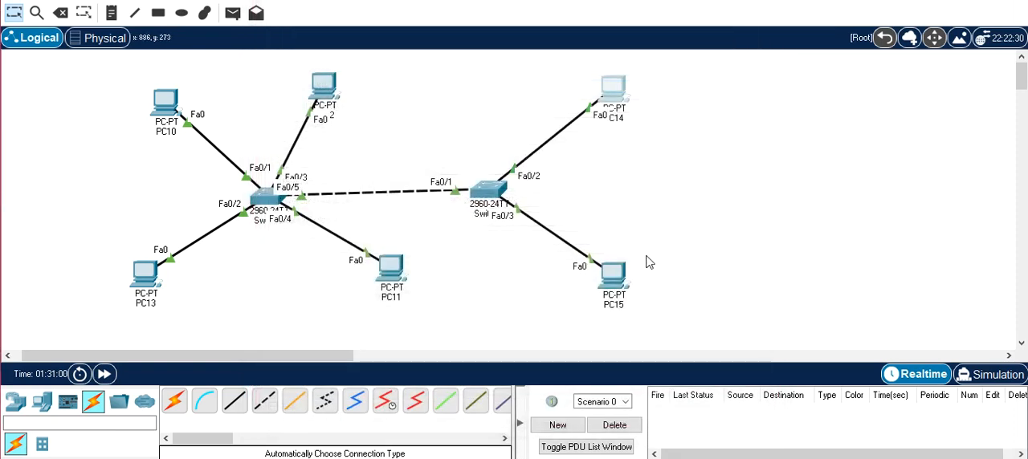
# - Give PC15 a static IPv4 address in the 192.168.2 network with the default subnet mask and close its window
pyautogui.click(615, 281)
pyautogui.click(354, 2)
pyautogui.click(335, 38)
pyautogui.click(474, 65)
pyautogui.write('192.168.1.1')
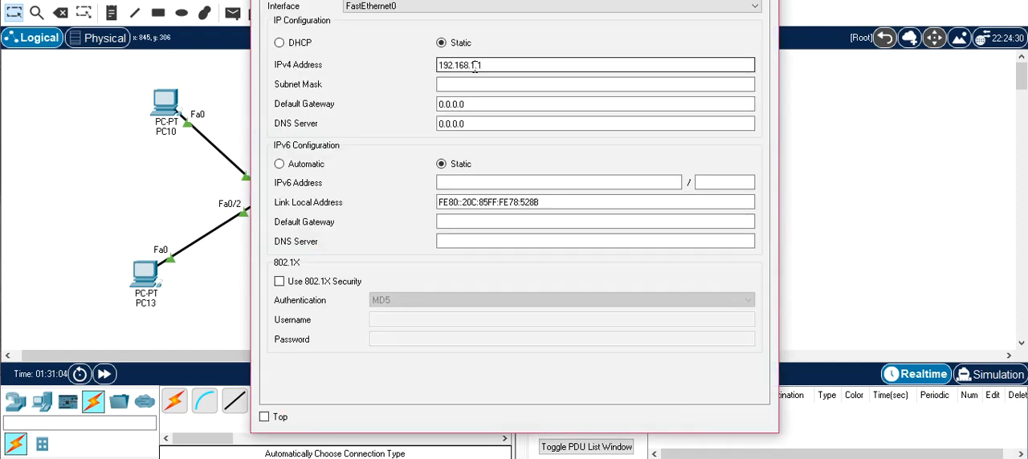
pyautogui.write('23')
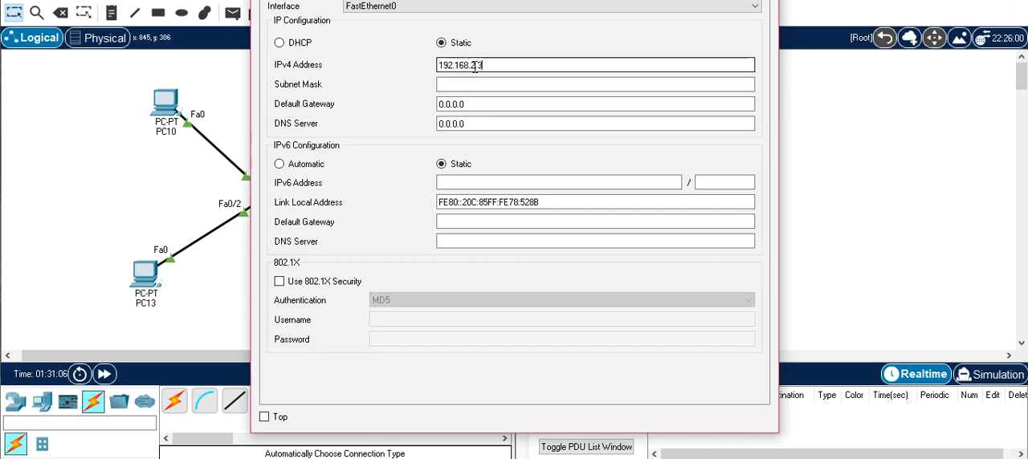
pyautogui.press('Tab')
pyautogui.click(761, 1)
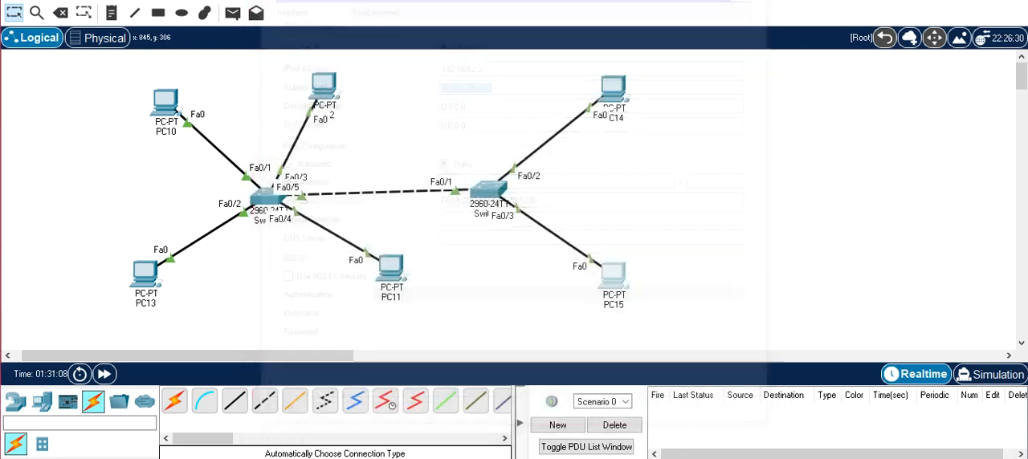
# - Test connectivity by sending a simple PDU from PC10 to PC14 twice
pyautogui.click(233, 12)
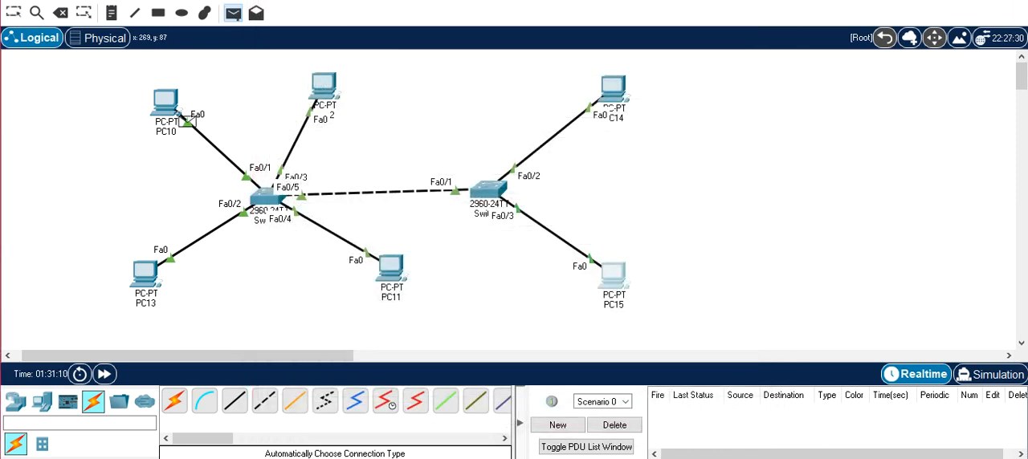
pyautogui.click(172, 108)
pyautogui.click(624, 90)
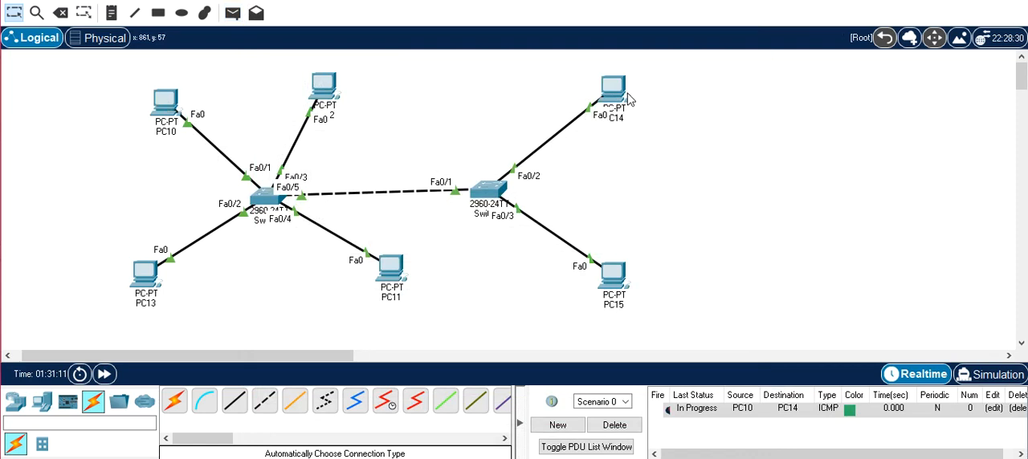
pyautogui.click(232, 13)
pyautogui.click(167, 106)
pyautogui.click(620, 96)
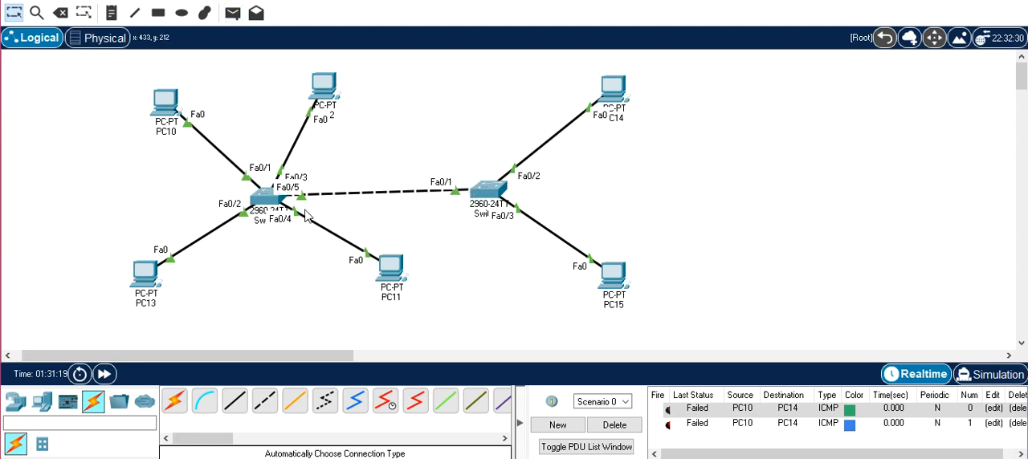
# - Connect the two switches with a second automatically chosen cable
pyautogui.moveTo(473, 197)
pyautogui.moveTo(269, 201)
pyautogui.click(174, 401)
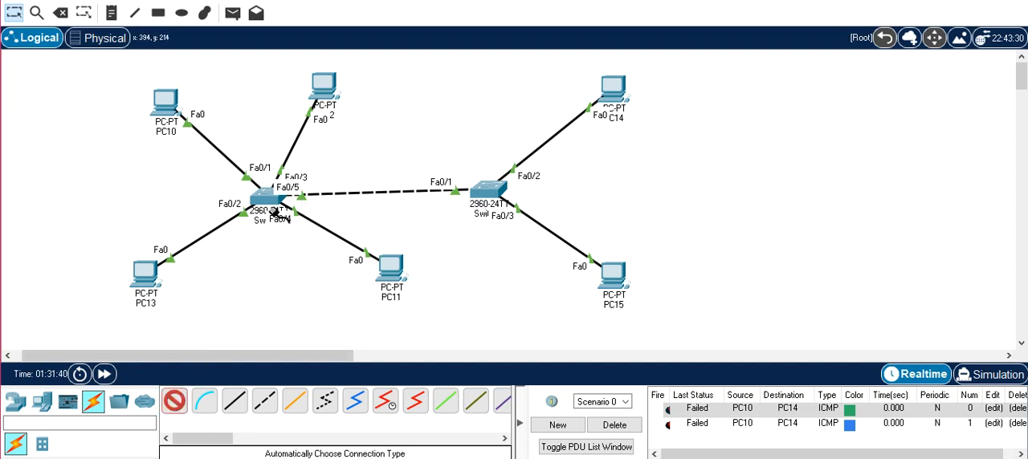
pyautogui.click(271, 201)
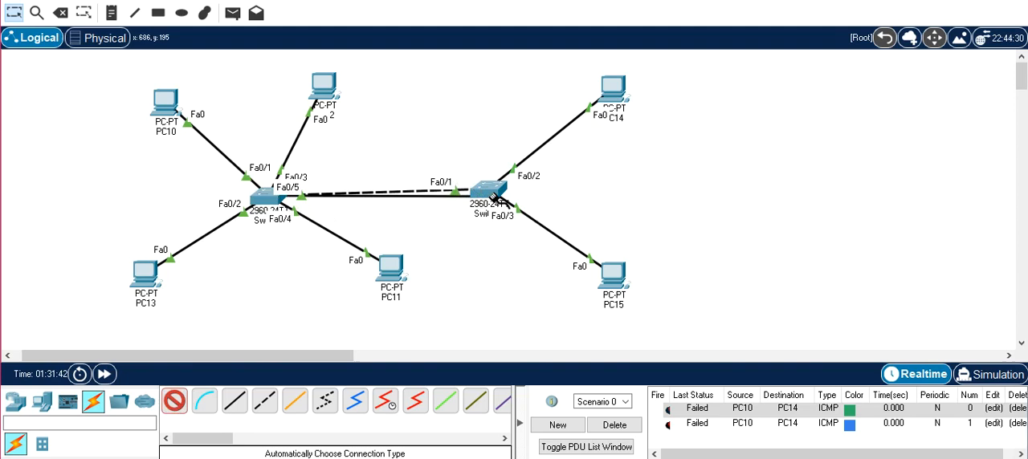
pyautogui.click(488, 201)
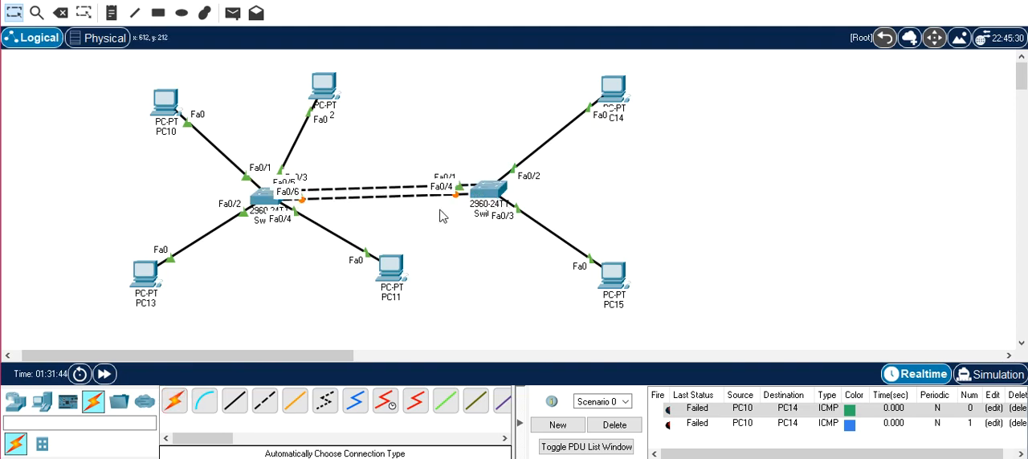
pyautogui.moveTo(475, 210)
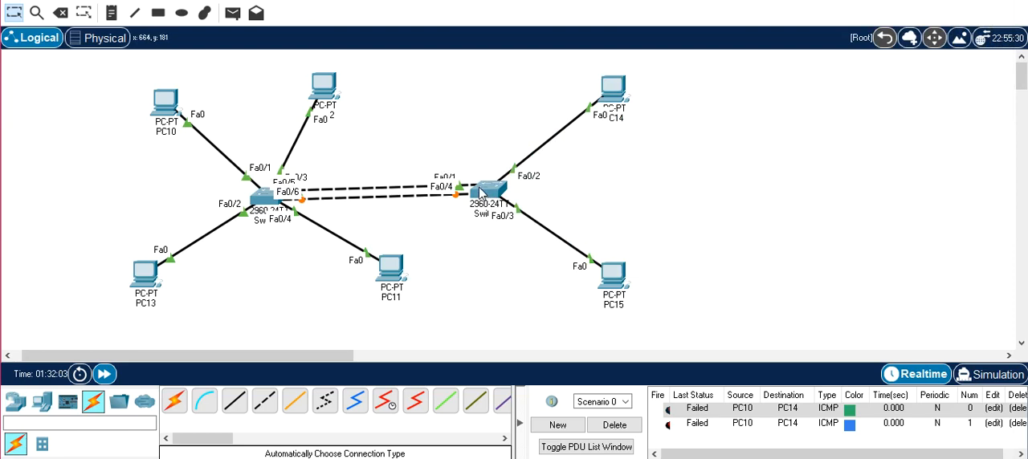
pyautogui.moveTo(485, 194)
pyautogui.moveTo(621, 110)
pyautogui.moveTo(498, 194)
pyautogui.moveTo(263, 209)
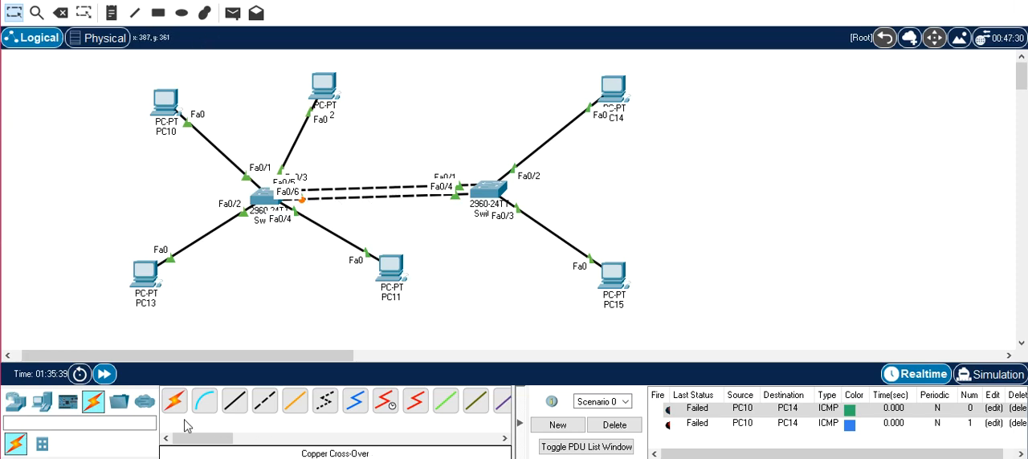
# - Delete the second cable between the two switches, keeping the Fa0/5 to Fa0/1 link
pyautogui.click(61, 12)
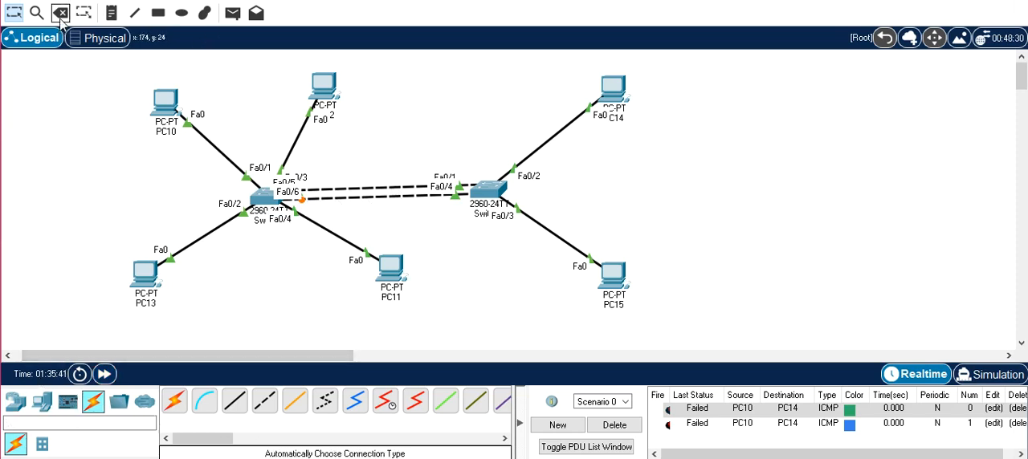
pyautogui.click(392, 196)
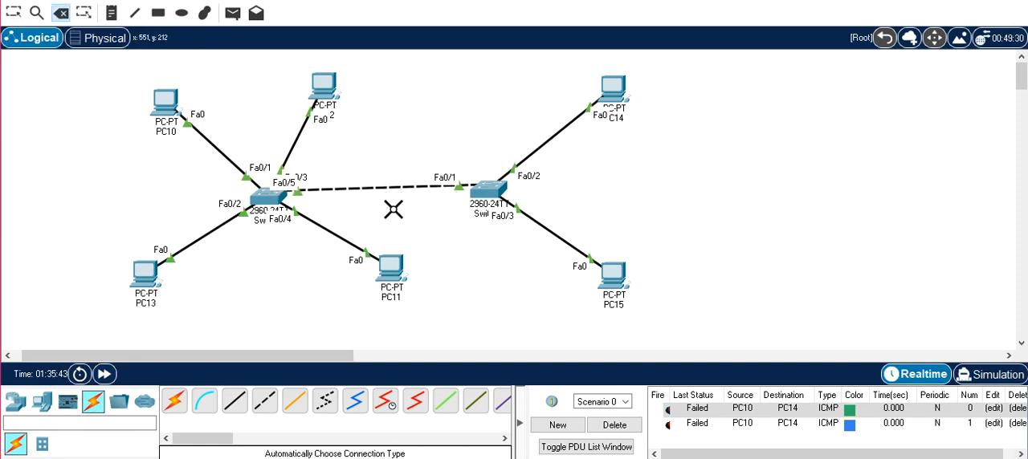
pyautogui.press('Escape')
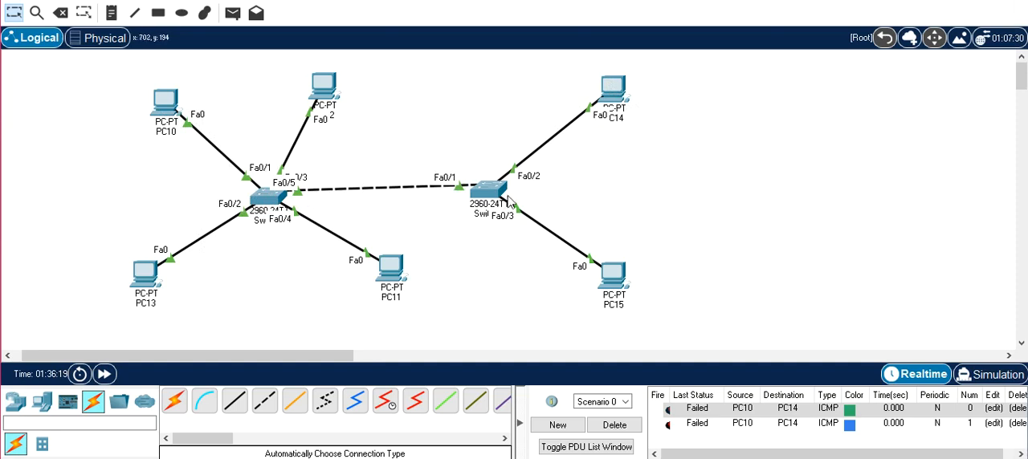
# - Open the command line of the switch serving PC10 to PC13 and enter global configuration mode with CONF T
pyautogui.click(273, 211)
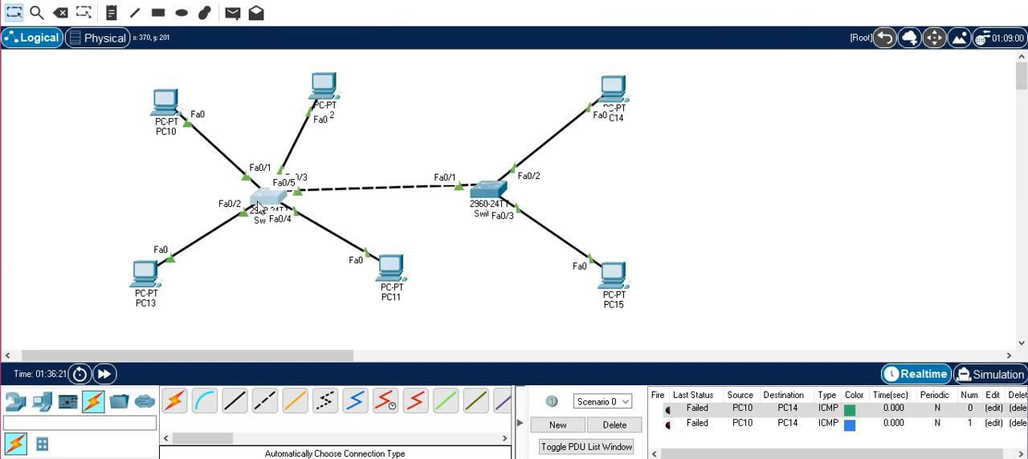
pyautogui.press('Return')
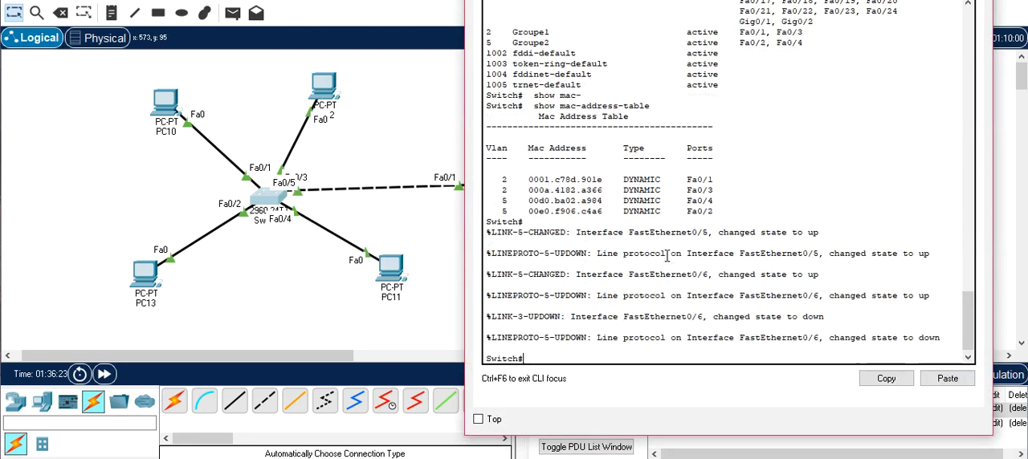
pyautogui.write('CONF T')
pyautogui.press('Return')
# - Enter interface configuration for fastEthernet 0/5 on the switch serving PC10 to PC13
pyautogui.write('in')
pyautogui.press('Tab')
pyautogui.write('f')
pyautogui.press('Tab')
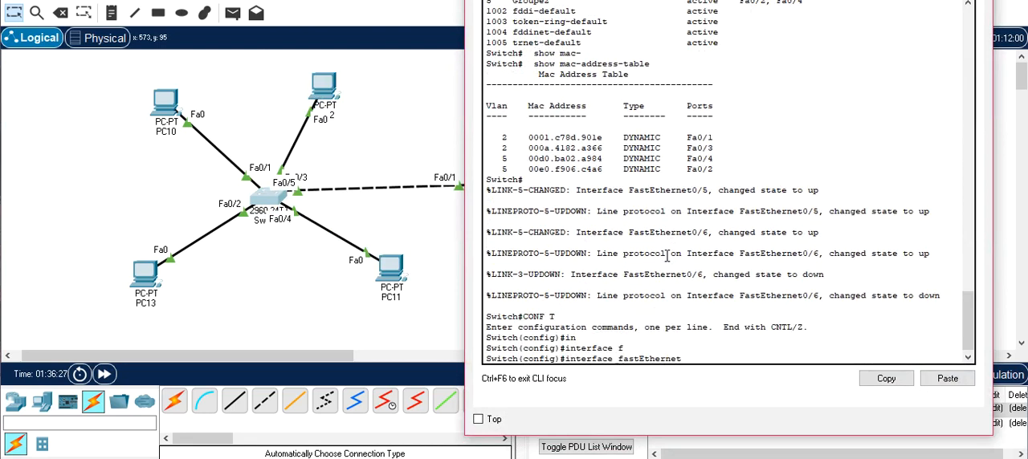
pyautogui.write('0/5')
pyautogui.press('Return')
# - Set the interface to switchport mode trunk, then exit to global configuration and close the switch window
pyautogui.write('sw')
pyautogui.press('Tab')
pyautogui.write('m')
pyautogui.press('Tab')
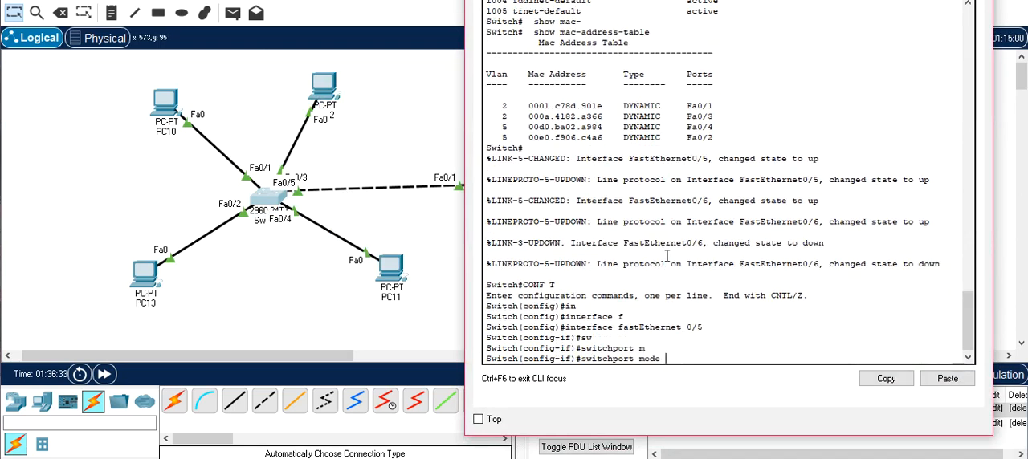
pyautogui.write('tr')
pyautogui.press('Tab')
pyautogui.press('Return')
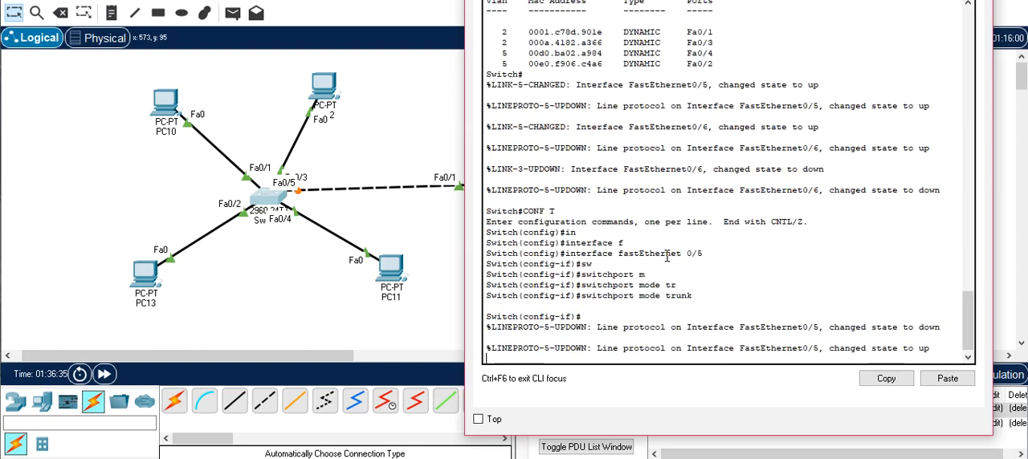
pyautogui.press('Return')
pyautogui.write('exit')
pyautogui.press('Return')
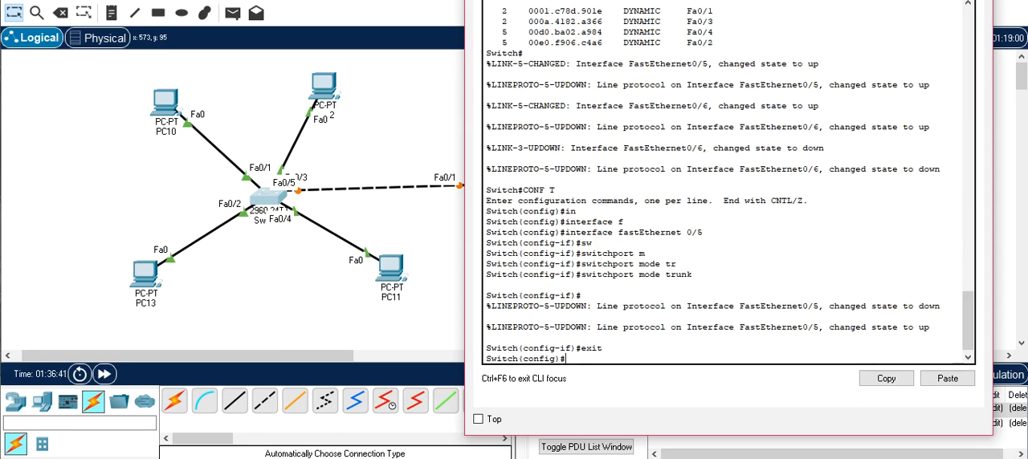
pyautogui.click(975, 0)
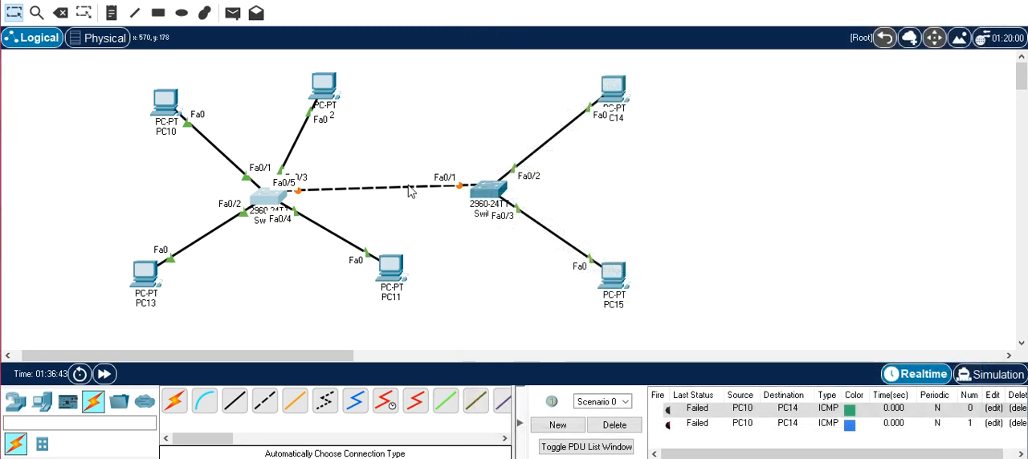
# - Open the command line of the switch serving PC14 and PC15 and enter interface configuration for fastEthernet 0/1
pyautogui.click(489, 193)
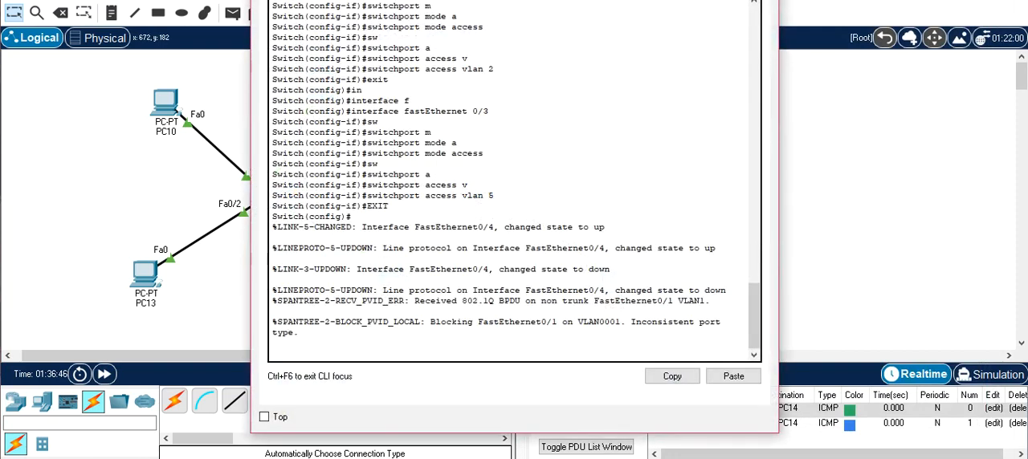
pyautogui.moveTo(297, 0); pyautogui.dragTo(584, 0)
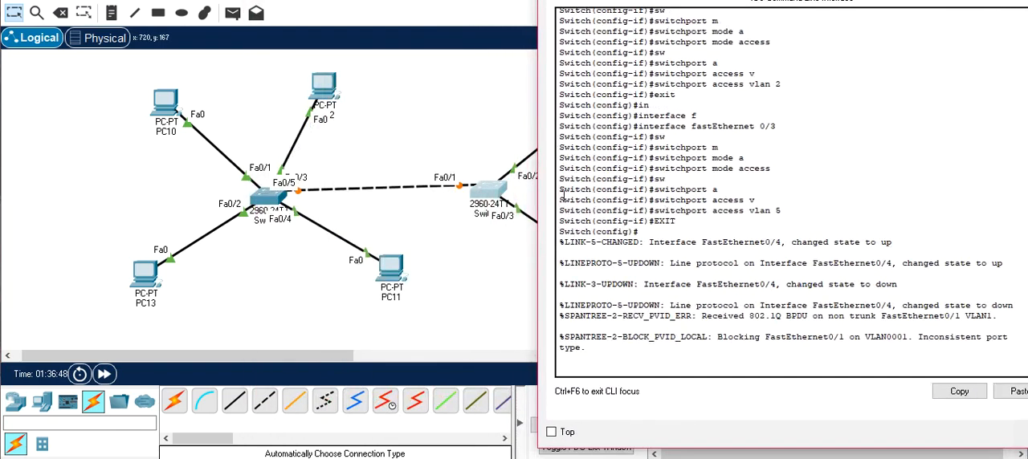
pyautogui.click(726, 286)
pyautogui.press('Return')
pyautogui.write('in')
pyautogui.press('Tab')
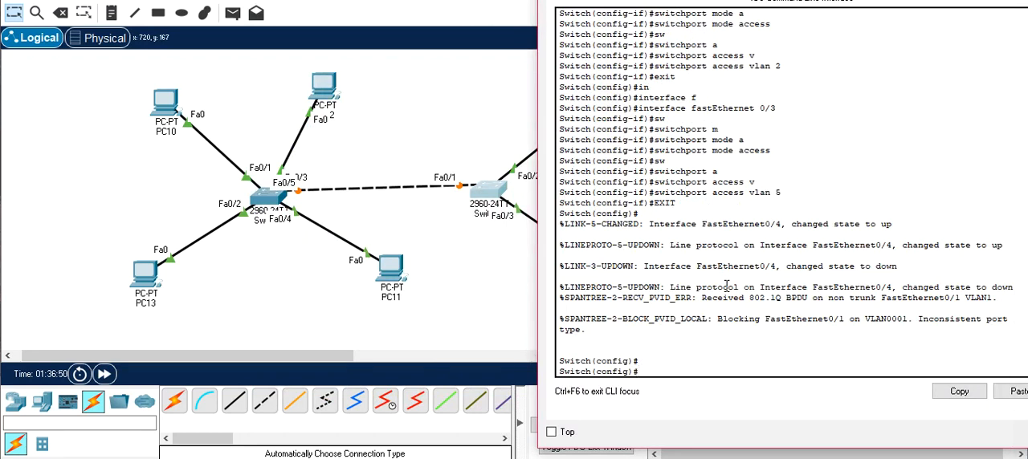
pyautogui.write('f')
pyautogui.press('Tab')
pyautogui.write('0/1')
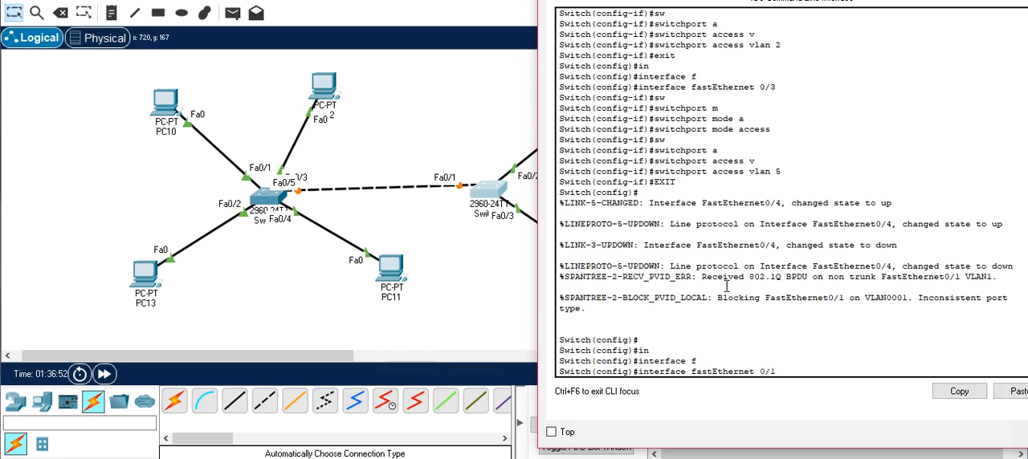
pyautogui.press('Return')
# - Set the fastEthernet 0/1 link port to switchport mode trunk and exit to global configuration
pyautogui.write('switchport m')
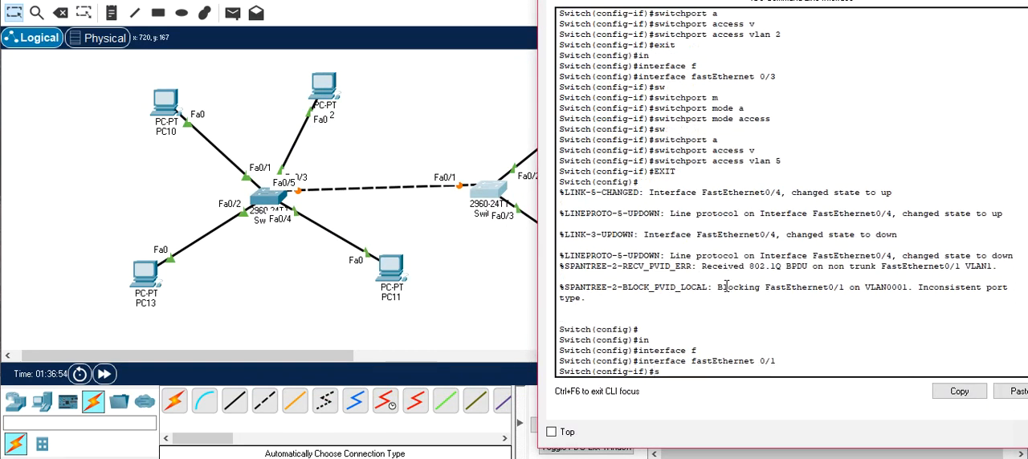
pyautogui.press('Tab')
pyautogui.write('ma')
pyautogui.press('Tab')
pyautogui.press('BackSpace')
pyautogui.press('Tab')
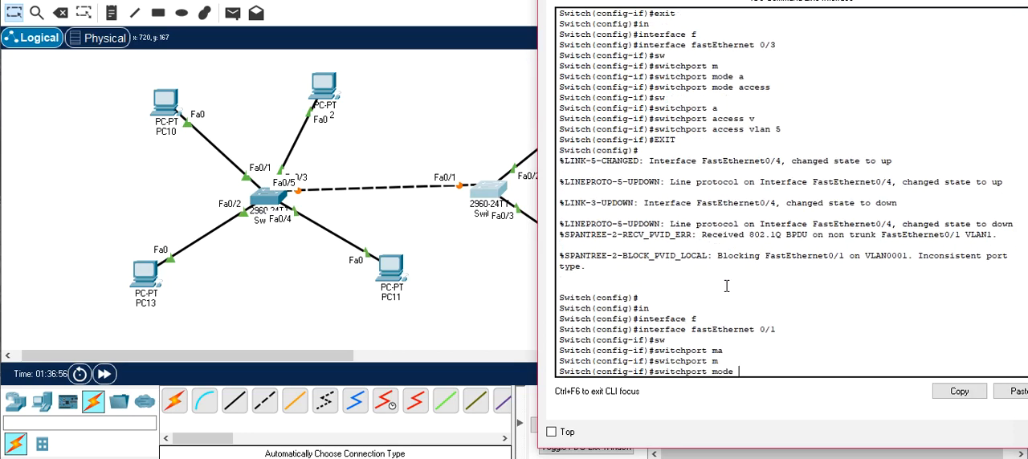
pyautogui.write('tr')
pyautogui.press('Tab')
pyautogui.press('Return')
pyautogui.write('exit')
pyautogui.press('Return')
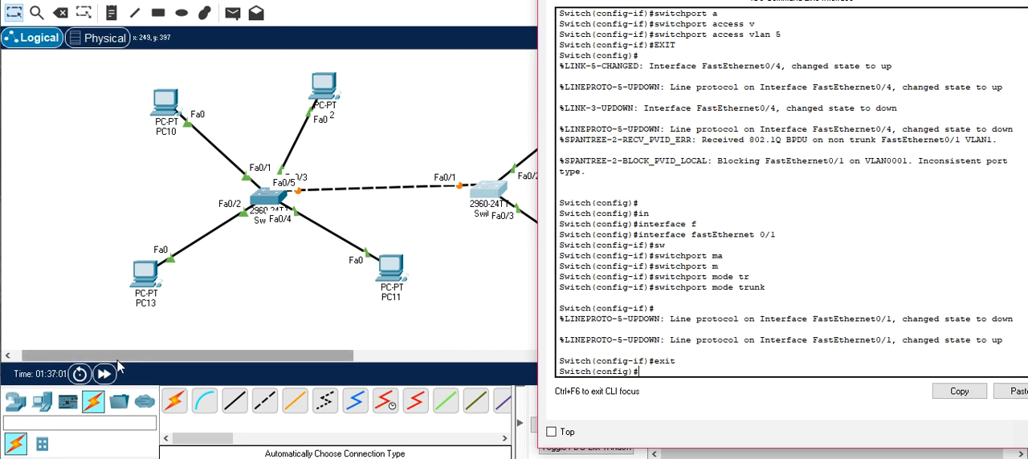
# - Fast-forward the network time and send a simple PDU from PC10 to PC14
pyautogui.click(105, 375)
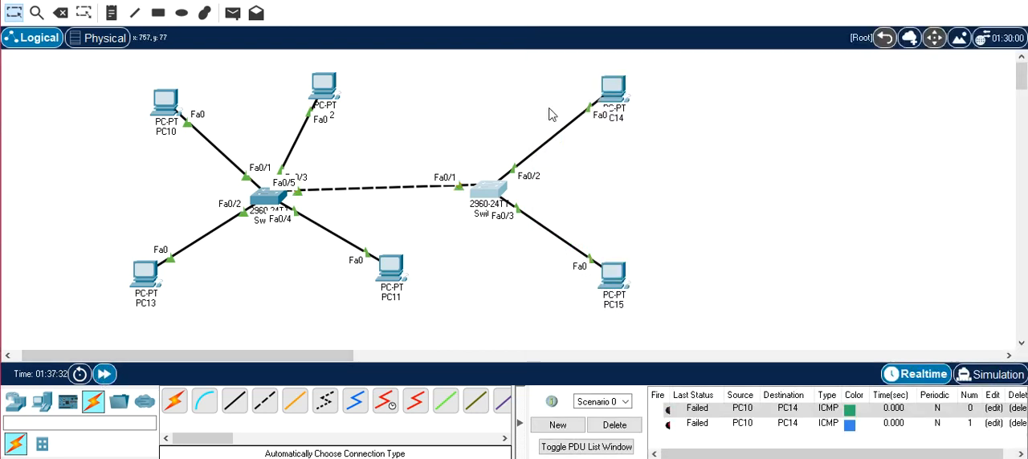
pyautogui.click(232, 18)
pyautogui.click(165, 106)
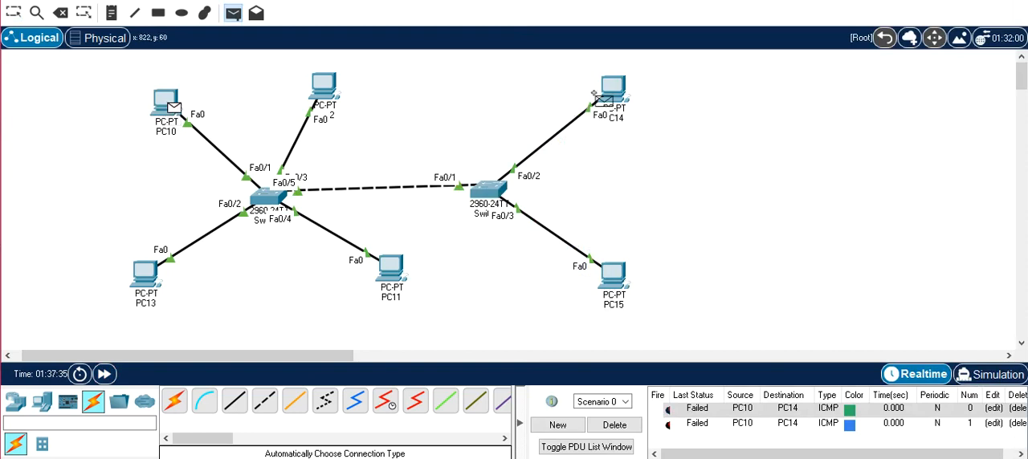
pyautogui.click(620, 88)
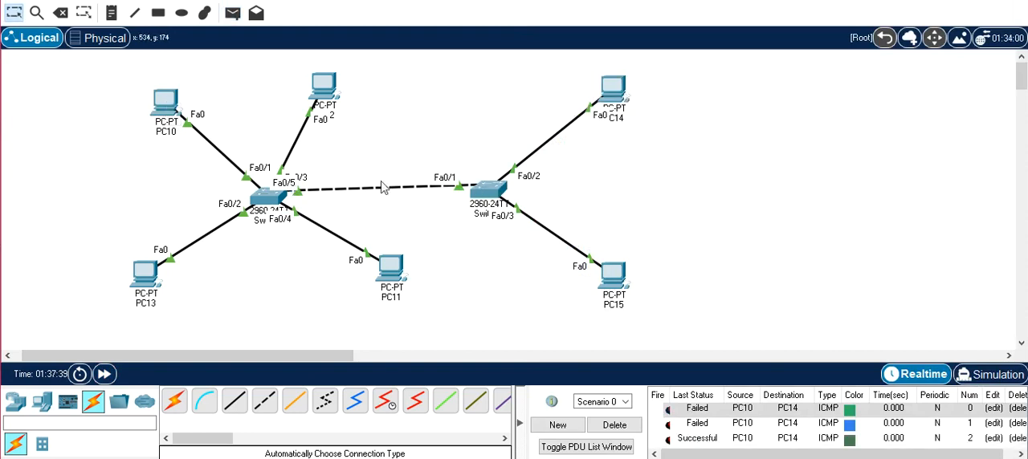
# - Move PC11 directly below its switch and delete the current scenario's PDU tests
pyautogui.moveTo(385, 269); pyautogui.dragTo(272, 289)
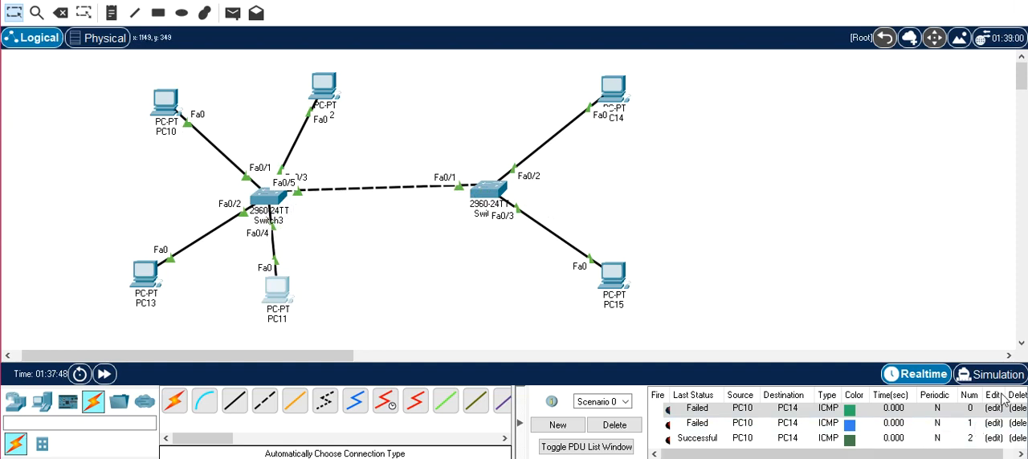
pyautogui.click(615, 424)
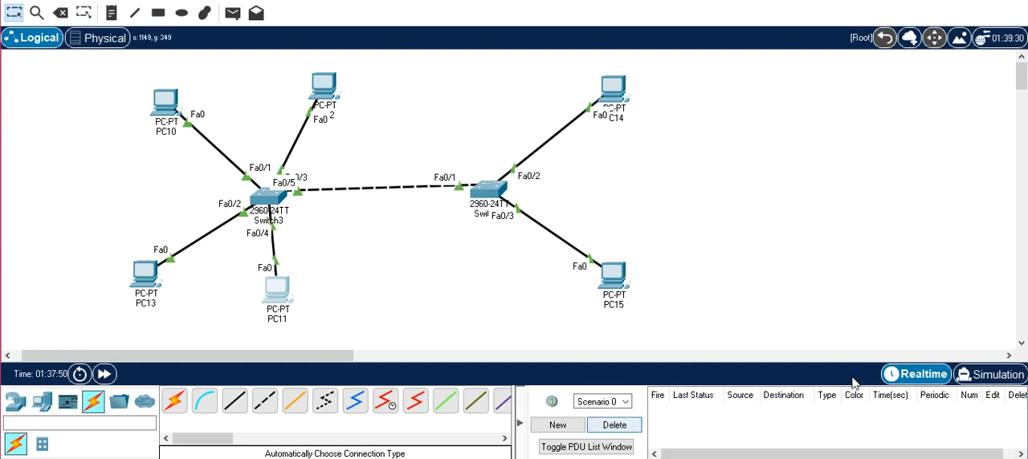
# - Switch to Simulation mode, add a simple PDU from PC10 to PC14, and advance it one event to Switch3
pyautogui.click(1004, 380)
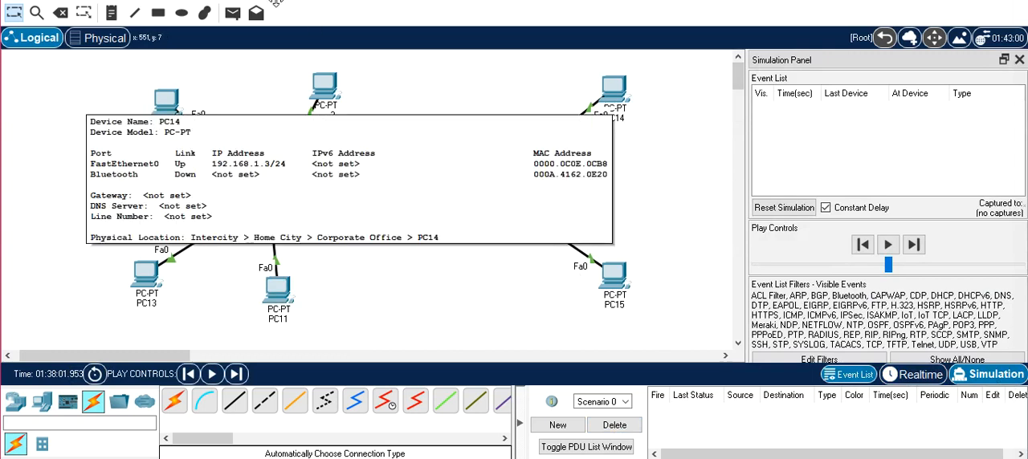
pyautogui.click(232, 13)
pyautogui.click(165, 101)
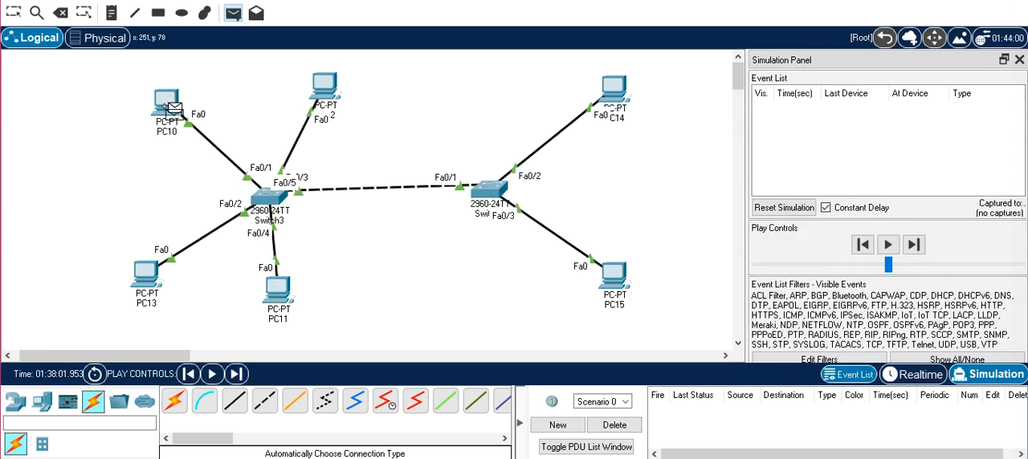
pyautogui.click(613, 97)
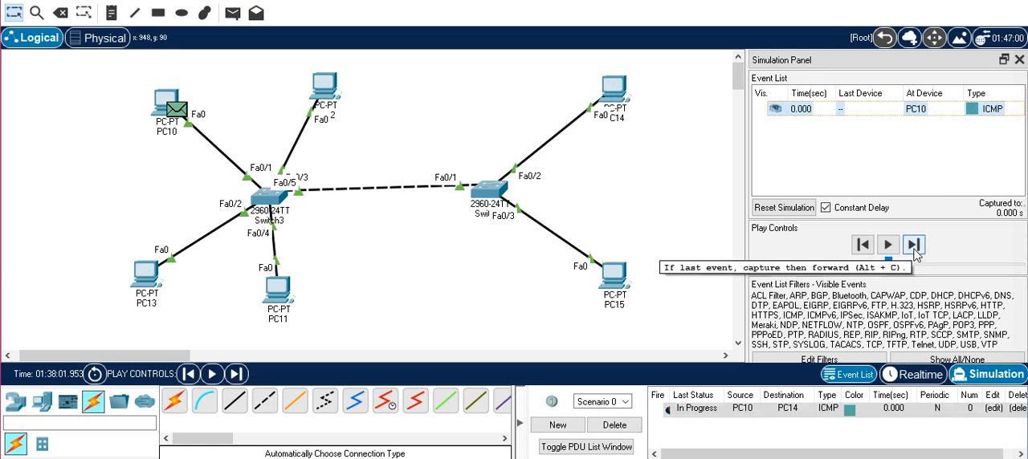
pyautogui.click(915, 246)
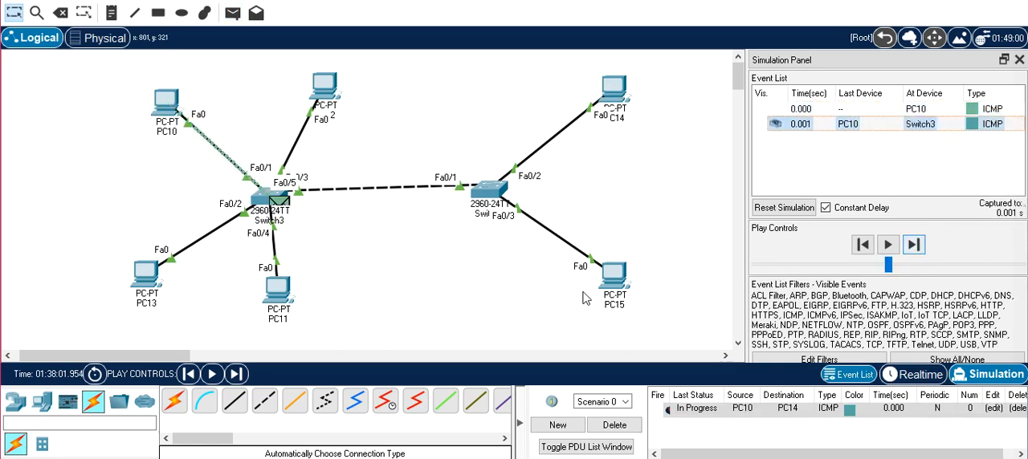
# - Compare the inbound and outbound PDU details of the packet at Switch3, including the Ethernet frame headers, and close them
pyautogui.click(282, 204)
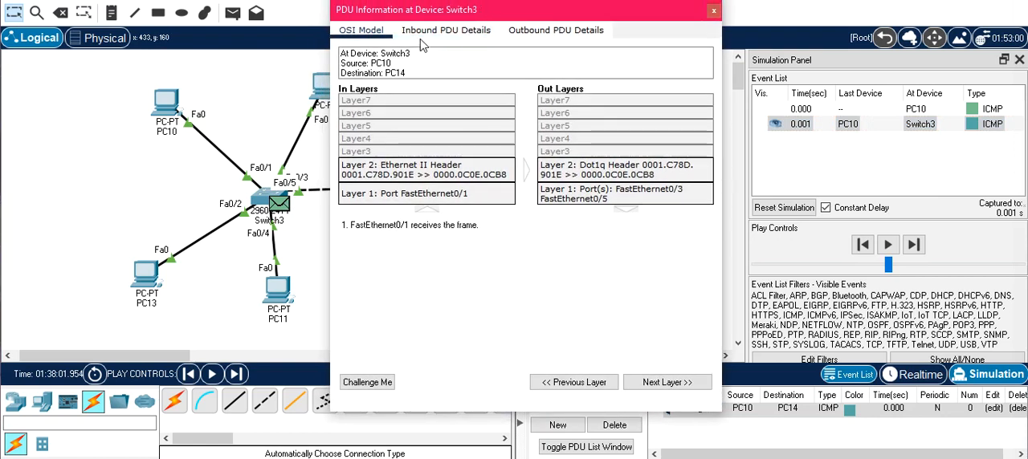
pyautogui.click(477, 31)
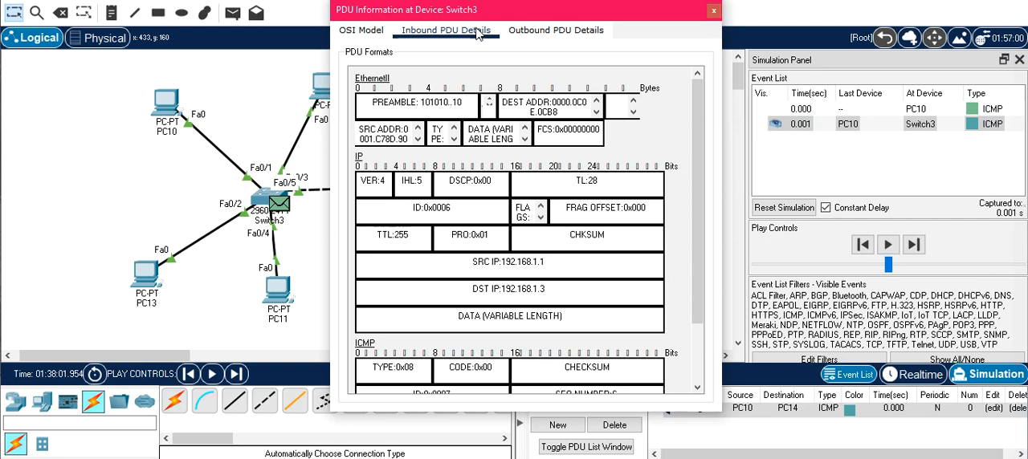
pyautogui.click(532, 31)
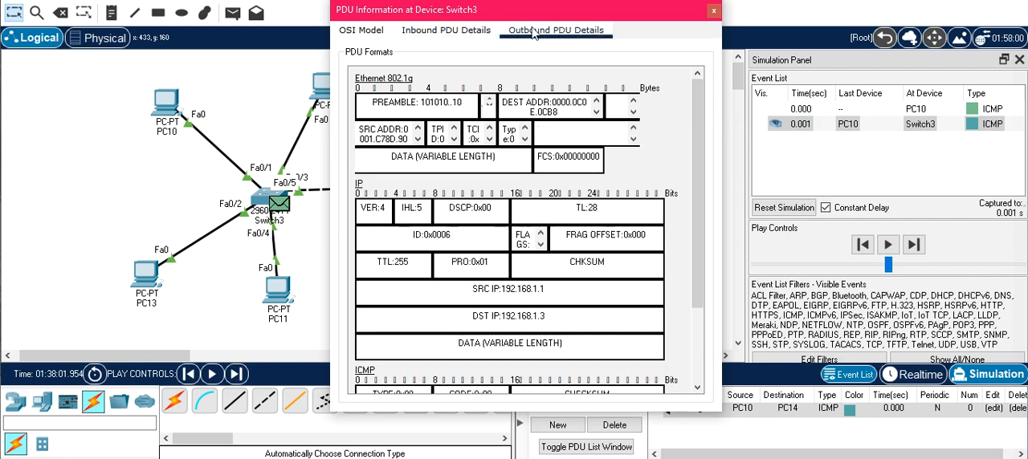
pyautogui.click(482, 29)
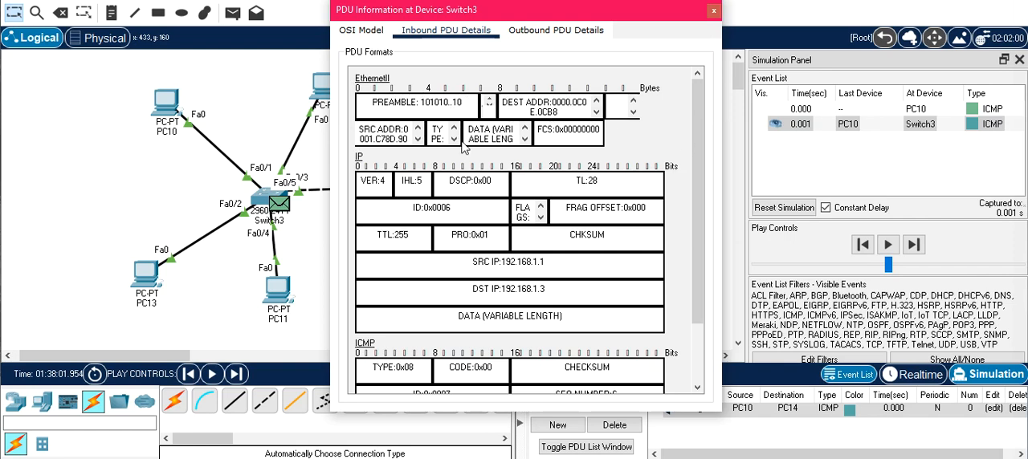
pyautogui.click(555, 31)
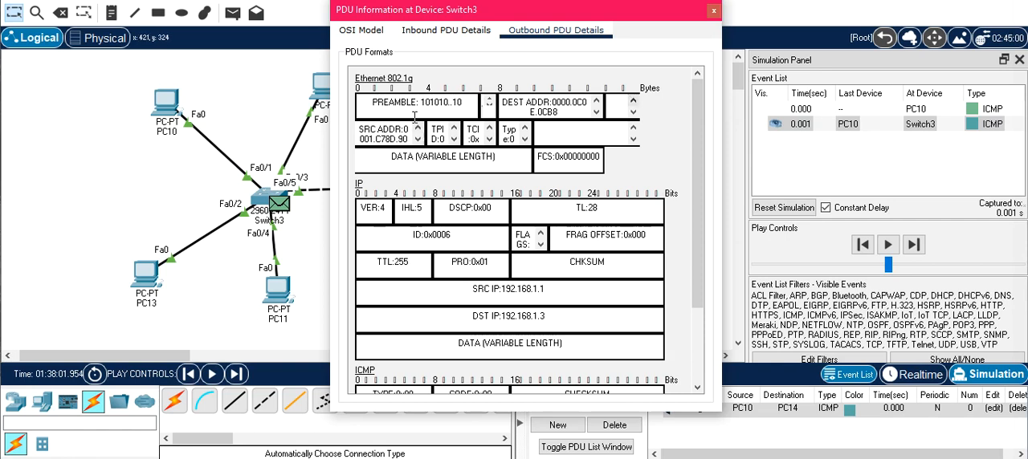
pyautogui.click(713, 11)
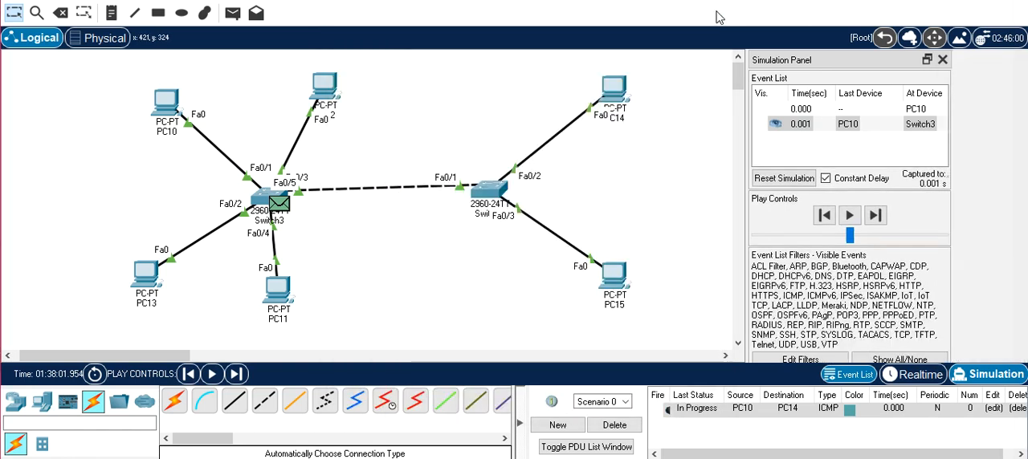
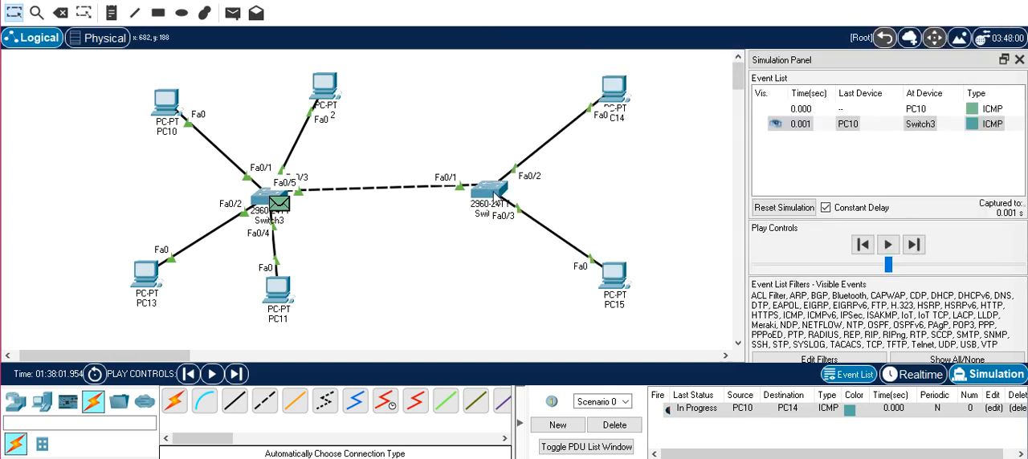
# - Remove VLANs 2 and 5 from the configuration of the switch connected to PC14 and PC15
pyautogui.click(495, 201)
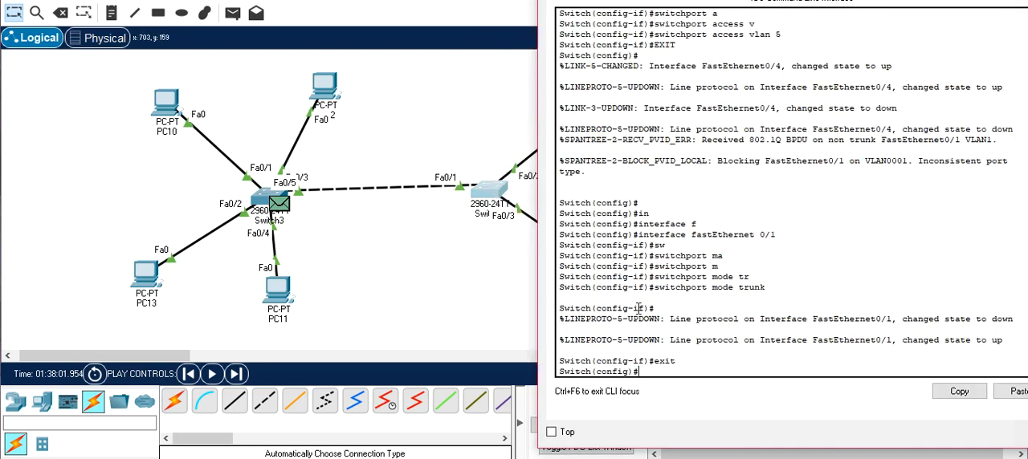
pyautogui.press('Return')
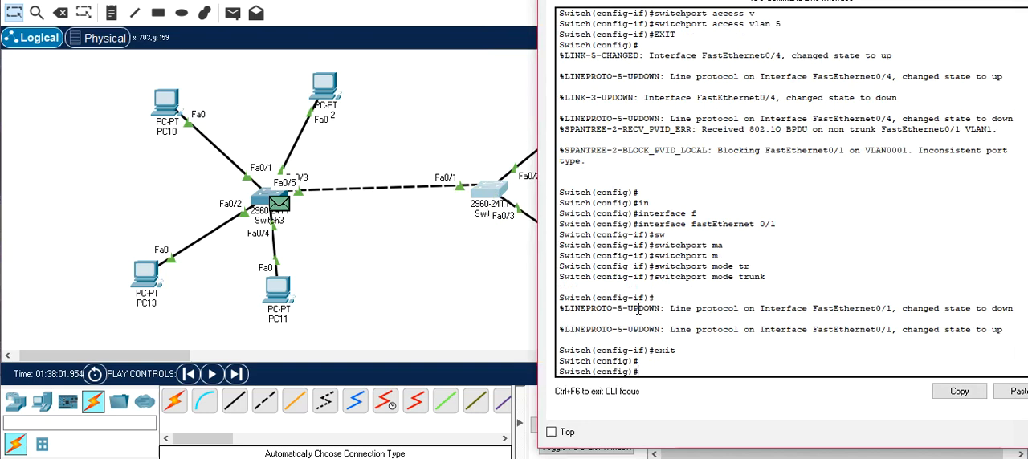
pyautogui.write('no vlan 2')
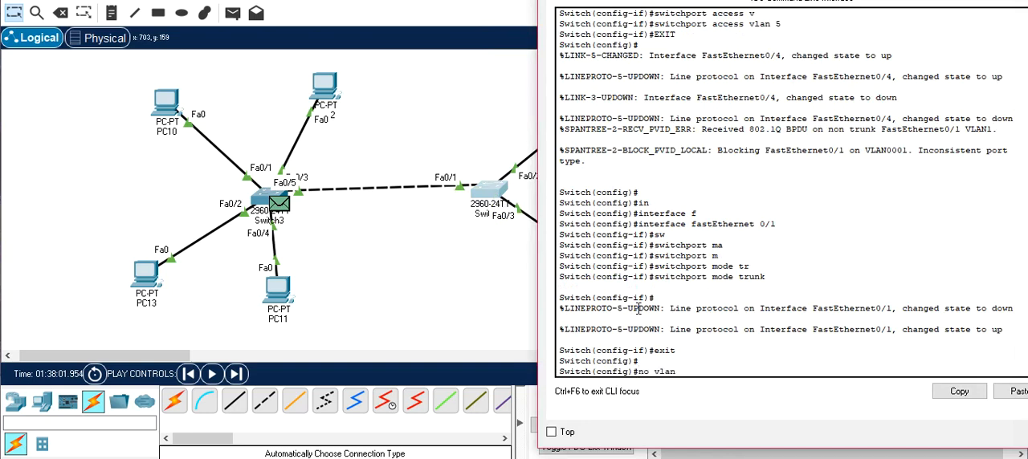
pyautogui.press('Return')
pyautogui.write('no vl')
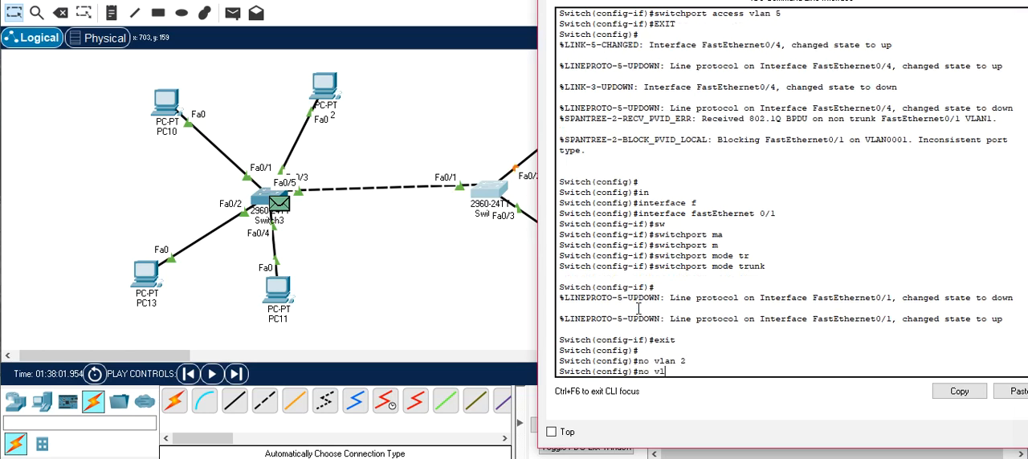
pyautogui.press('Tab')
pyautogui.write('5')
pyautogui.press('Return')
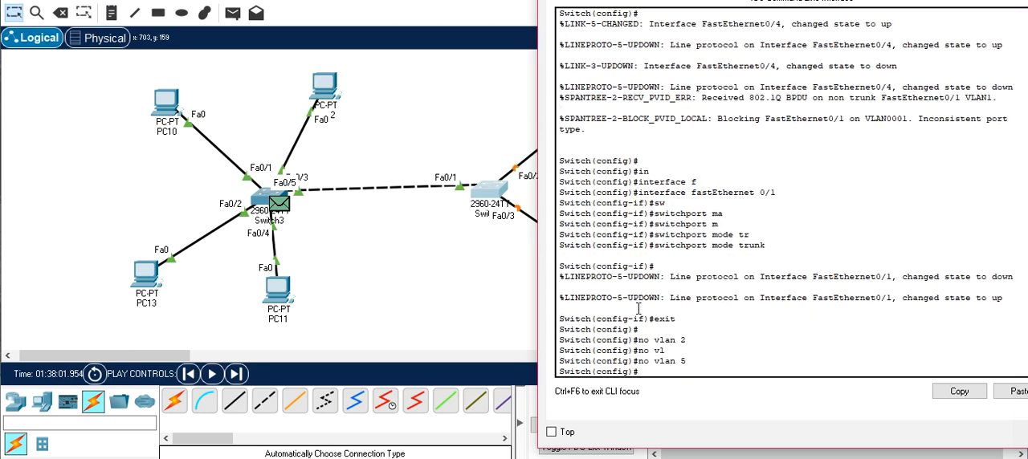
# - Leave global configuration mode and delete flash:vlan.dat from the switch, accepting the filename and confirming the deletion
pyautogui.write('dele')
pyautogui.press('Tab')
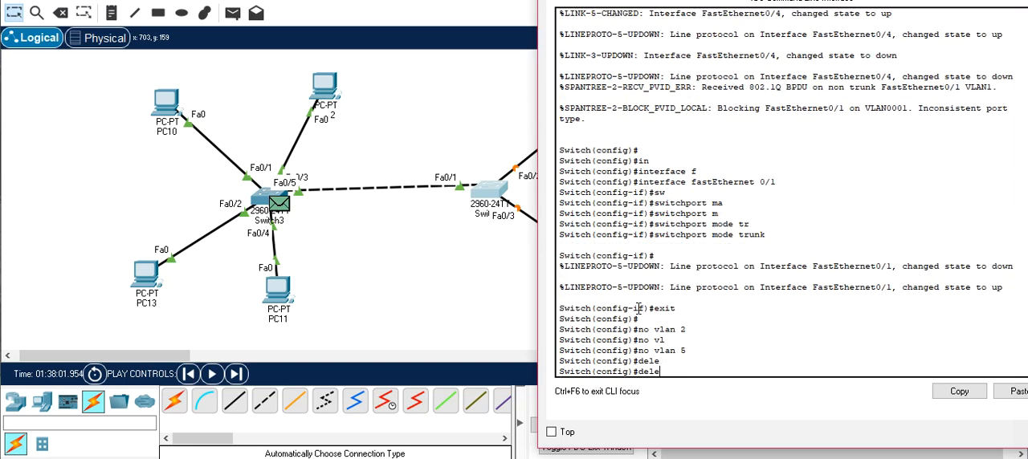
pyautogui.press('BackSpace')
pyautogui.press('BackSpace')
pyautogui.press('BackSpace')
pyautogui.press('BackSpace')
pyautogui.write('exit')
pyautogui.press('Return')
pyautogui.write('del')
pyautogui.press('Tab')
pyautogui.write('f')
pyautogui.press('Tab')
pyautogui.write('vlan.dat')
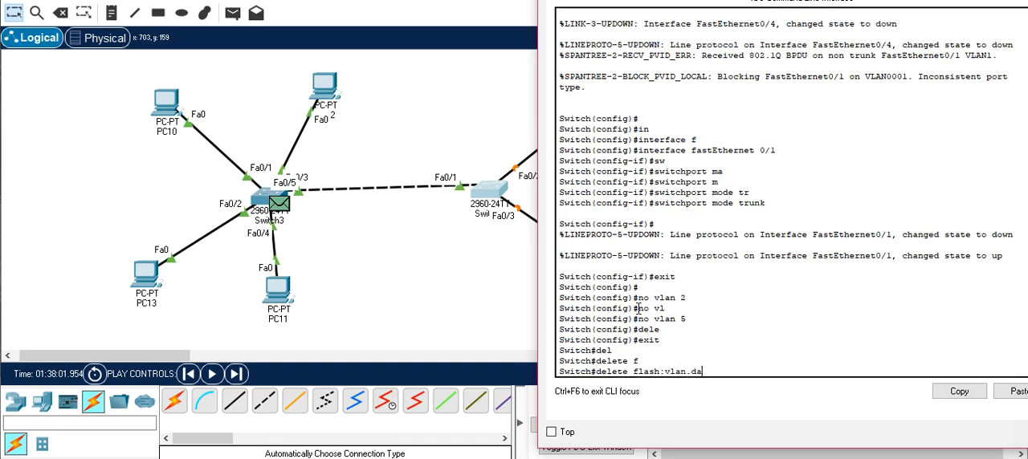
pyautogui.press('Return')
pyautogui.press('Return')
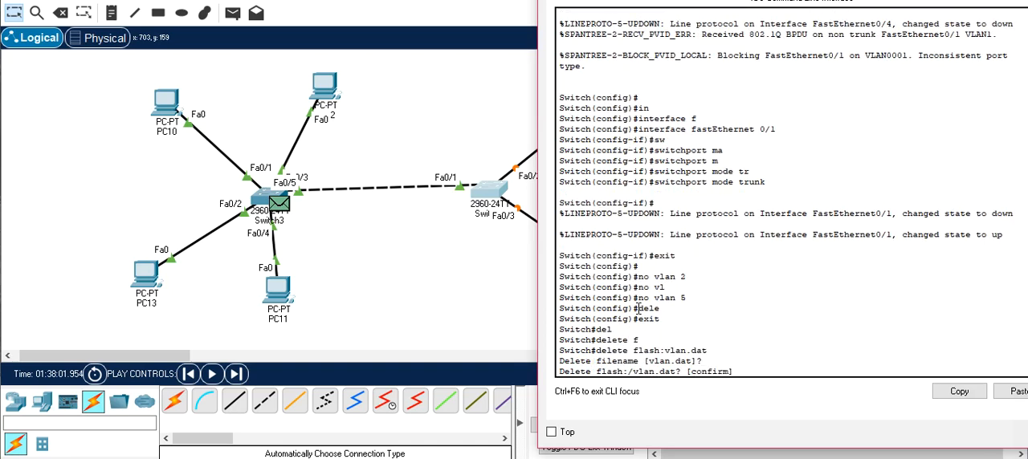
pyautogui.press('Return')
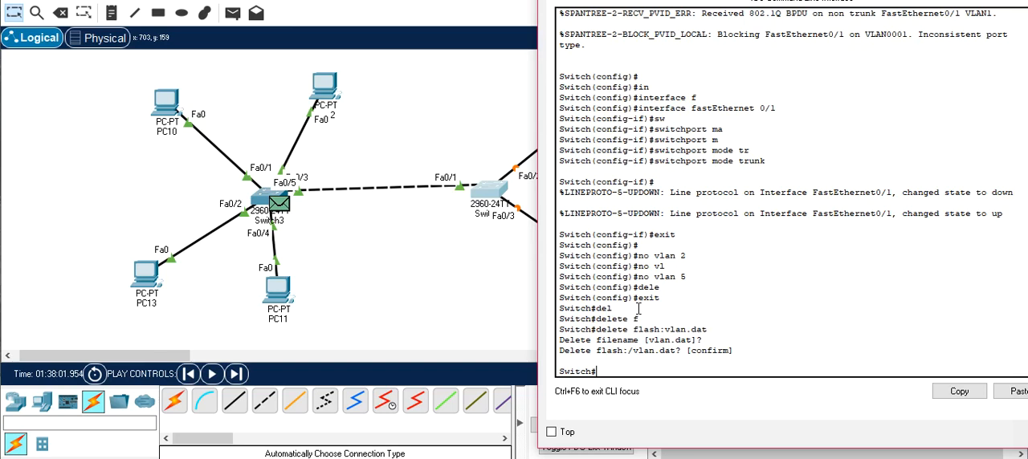
# - Erase the switch's startup-config and confirm the erasure
pyautogui.write('er')
pyautogui.press('Tab')
pyautogui.write('s')
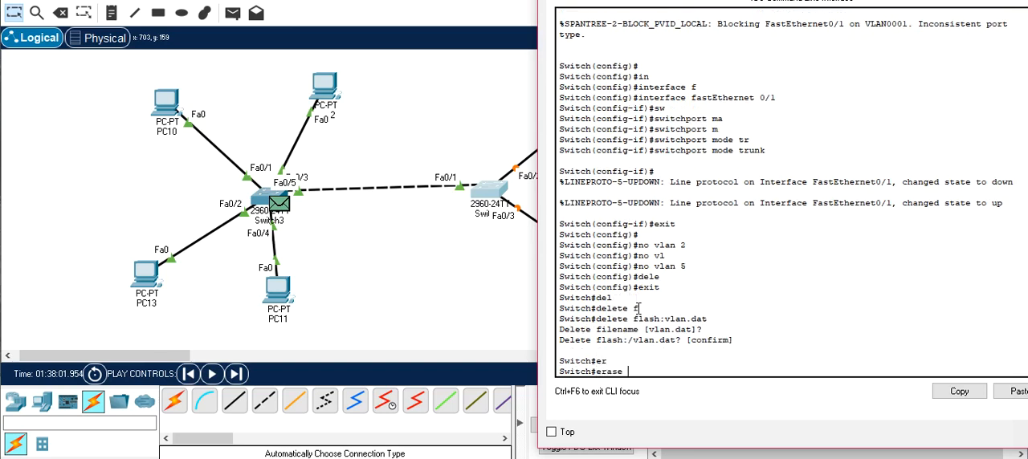
pyautogui.press('Tab')
pyautogui.press('Return')
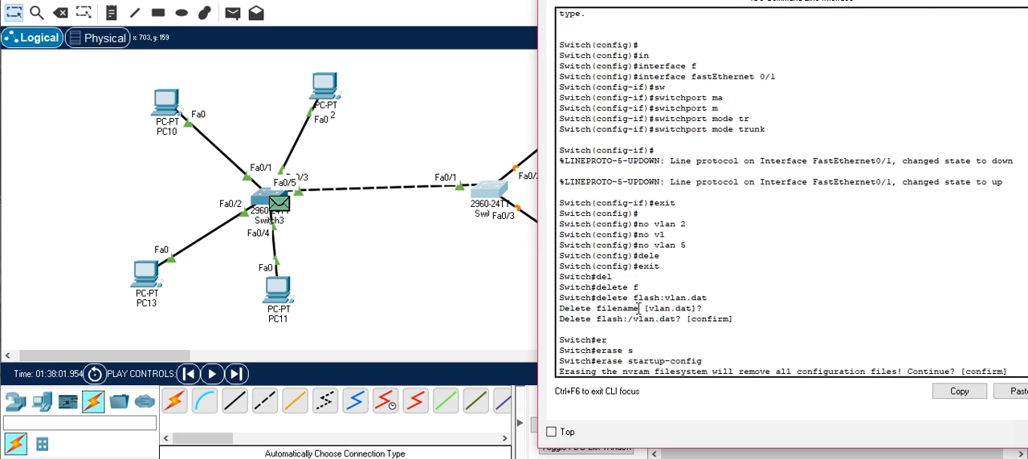
pyautogui.press('Return')
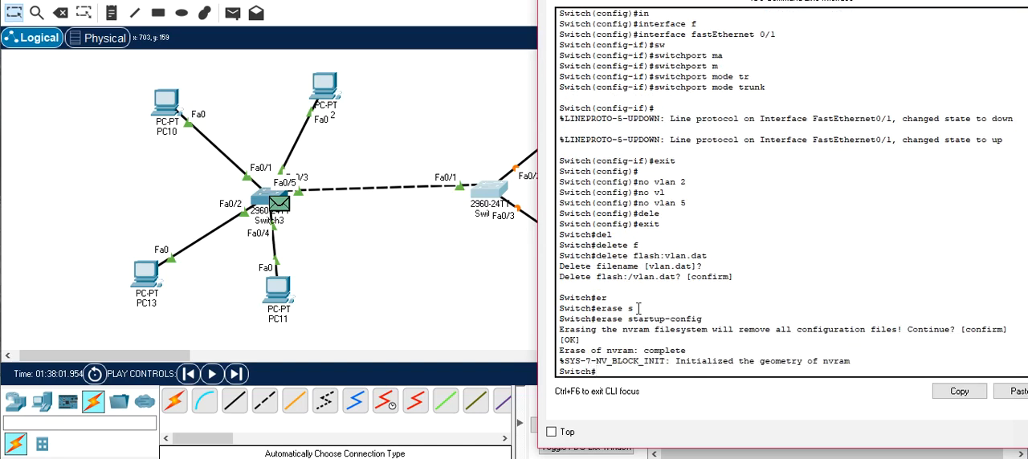
# - Reload the switch, answering yes to saving the modified configuration and confirming the reload
pyautogui.write('re')
pyautogui.press('Tab')
pyautogui.write('lo')
pyautogui.press('Tab')
pyautogui.press('Return')
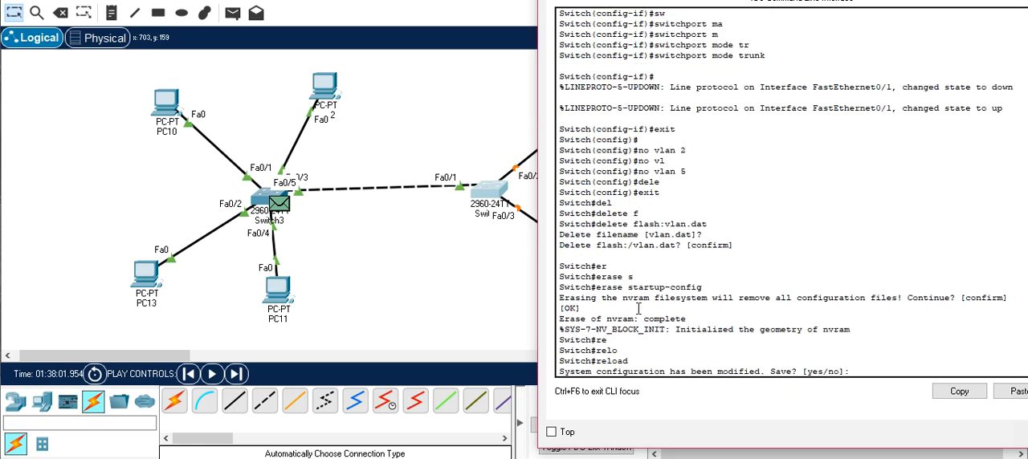
pyautogui.write('yes')
pyautogui.press('Return')
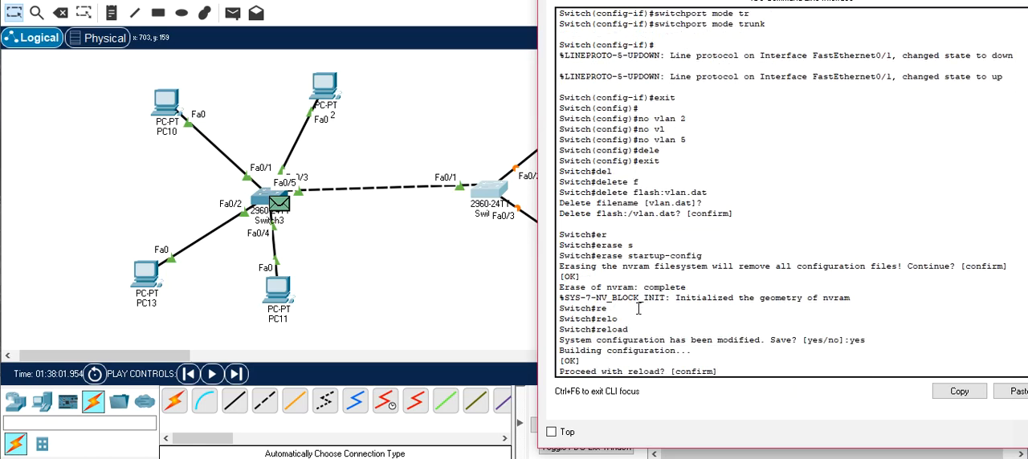
pyautogui.press('Return')
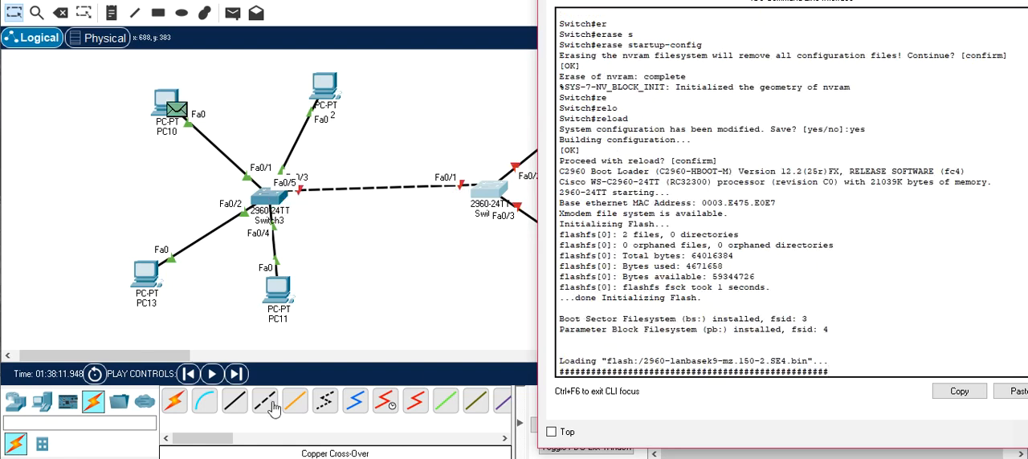
# - Advance the simulation by one event, return to Realtime mode and fast-forward the network time
pyautogui.click(235, 374)
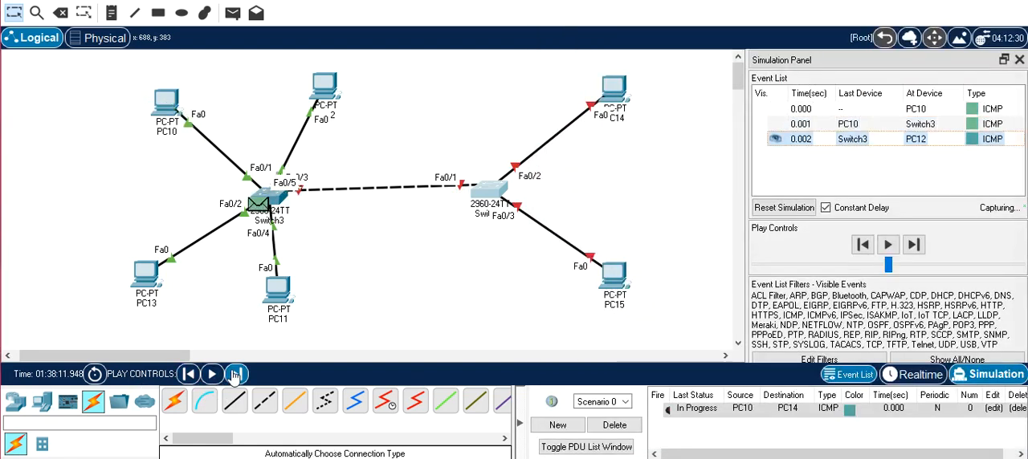
pyautogui.click(909, 377)
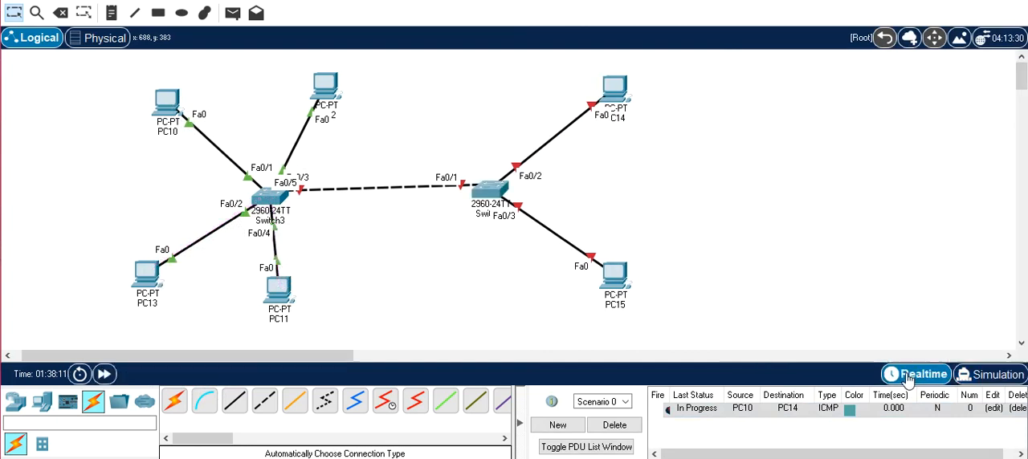
pyautogui.click(105, 374)
# - Enter privileged mode on the reloaded switch and show its VLAN table
pyautogui.click(490, 192)
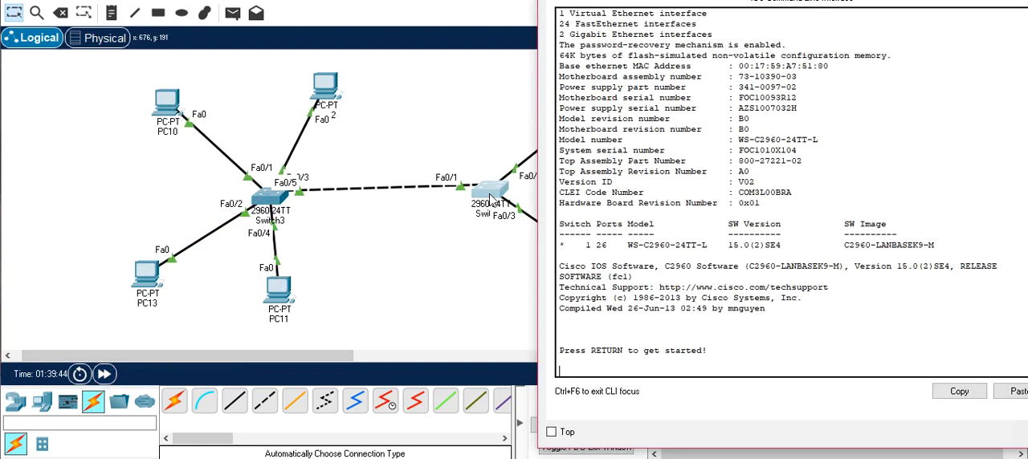
pyautogui.press('Return')
pyautogui.write('en')
pyautogui.press('Return')
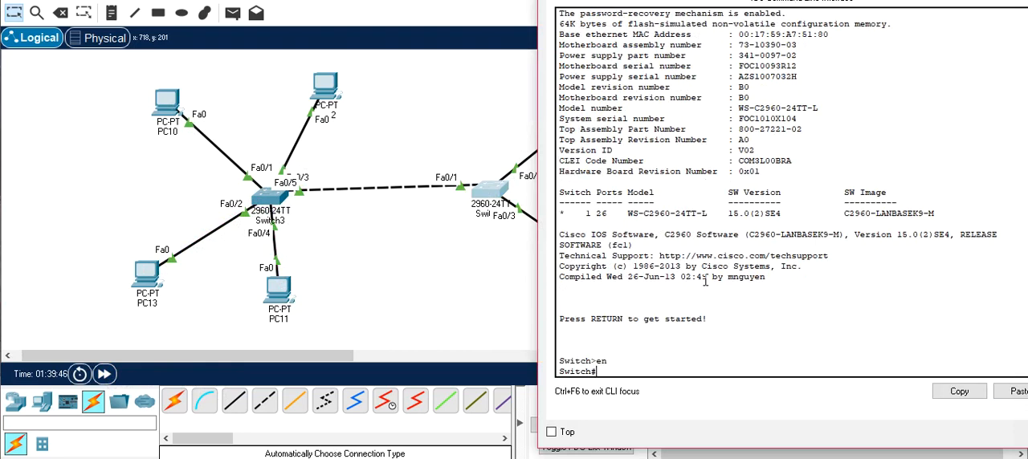
pyautogui.write('shw')
pyautogui.press('Tab')
pyautogui.write('vl')
pyautogui.press('Tab')
pyautogui.press('Return')
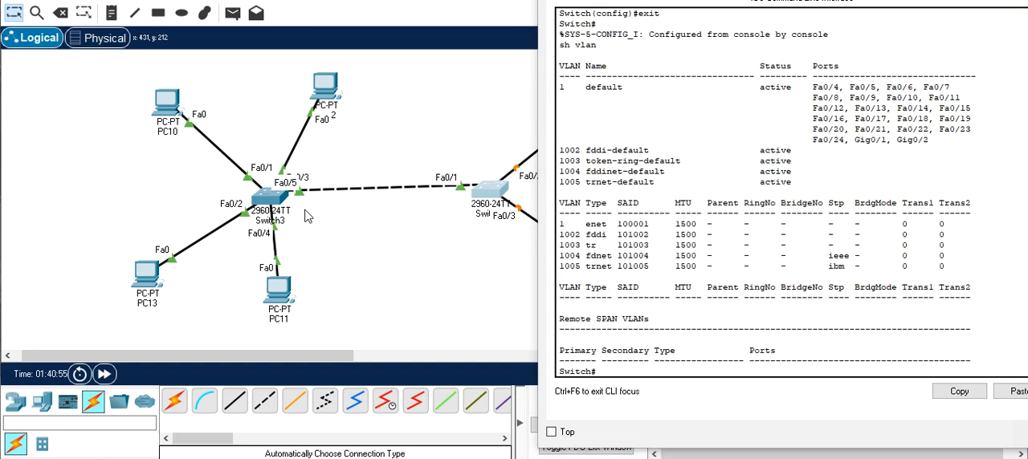
# - Set Switch3 to VTP server mode from its global configuration mode
pyautogui.click(268, 203)
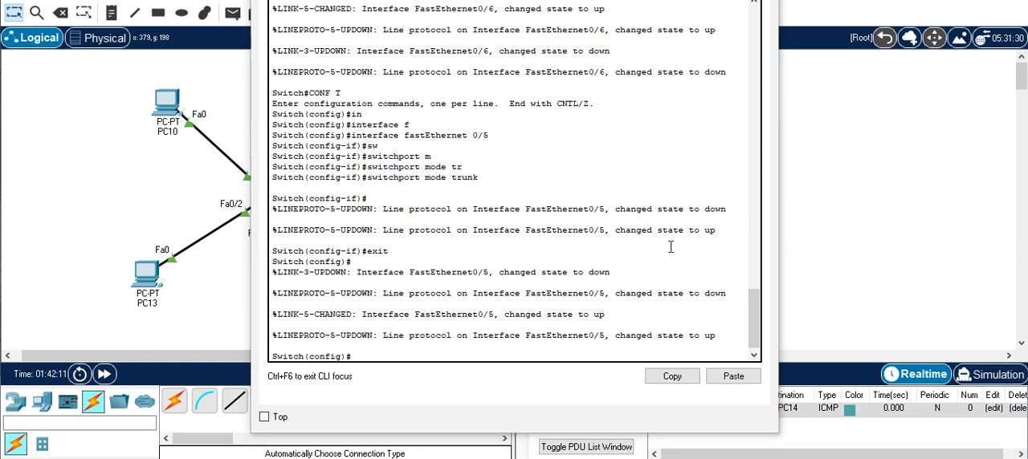
pyautogui.click(607, 308)
pyautogui.write('vtp')
pyautogui.press('Tab')
pyautogui.write('m')
pyautogui.press('Tab')
pyautogui.write('se')
pyautogui.press('Tab')
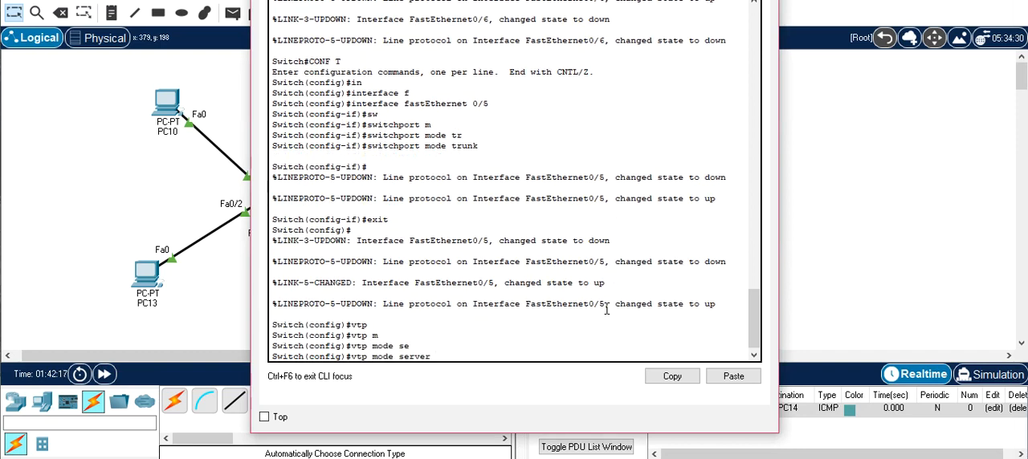
pyautogui.press('Return')
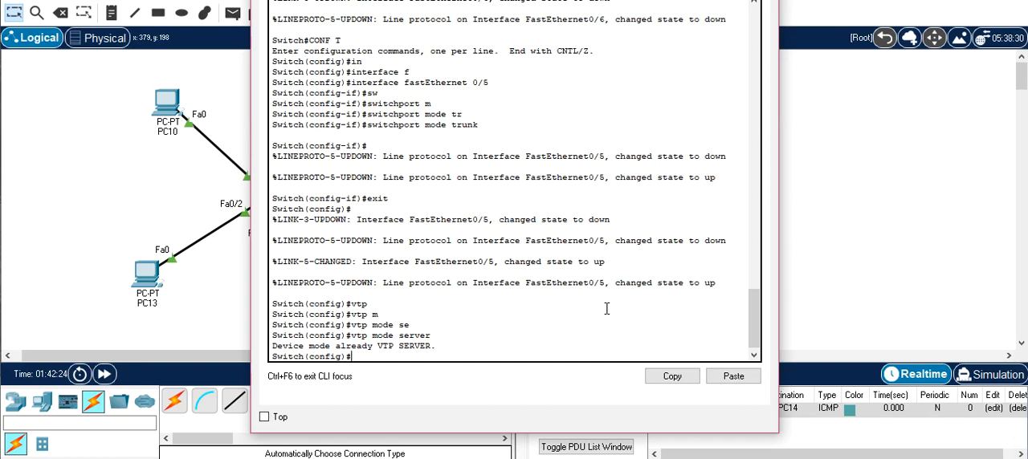
# - Set the VTP domain on Switch3 to SSI
pyautogui.write('vtp')
pyautogui.press('Tab')
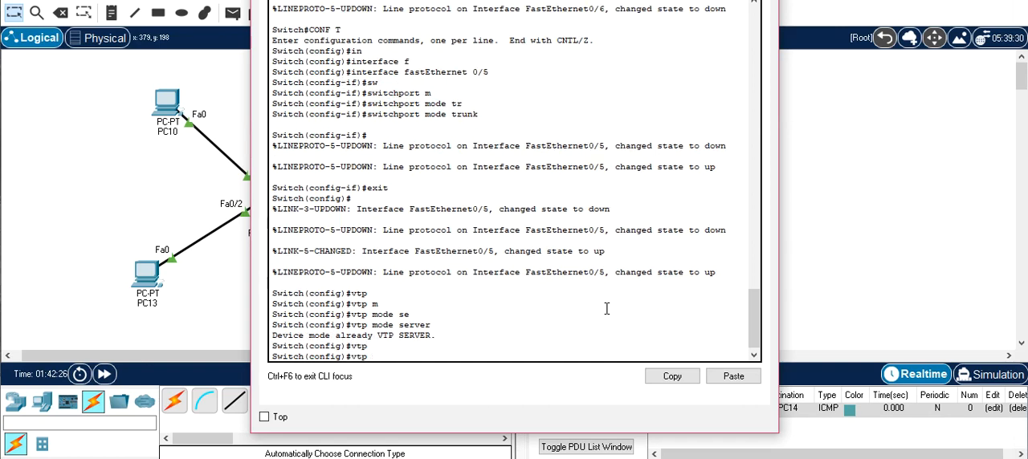
pyautogui.write('d')
pyautogui.press('Tab')
pyautogui.write('SSI')
pyautogui.press('Return')
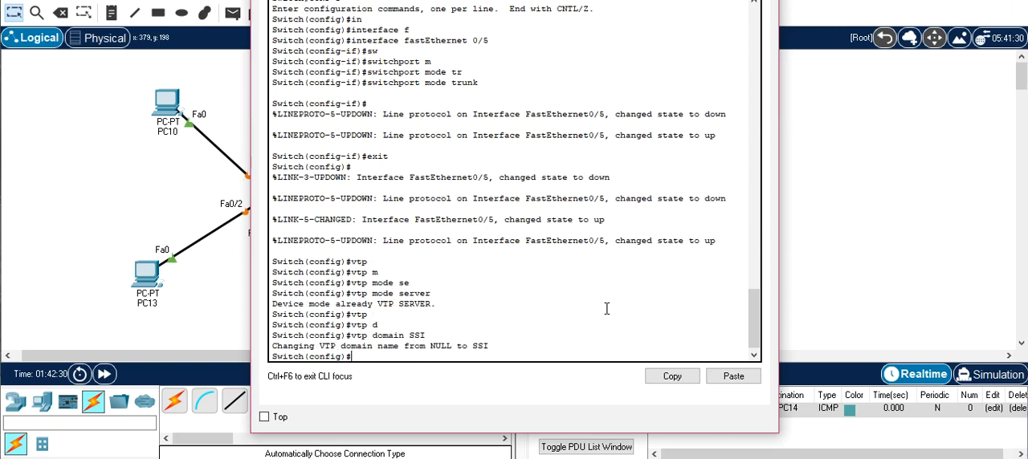
# - Set the VTP password on Switch3, exit configuration mode and close the switch's window
pyautogui.write('vtp p')
pyautogui.press('Tab')
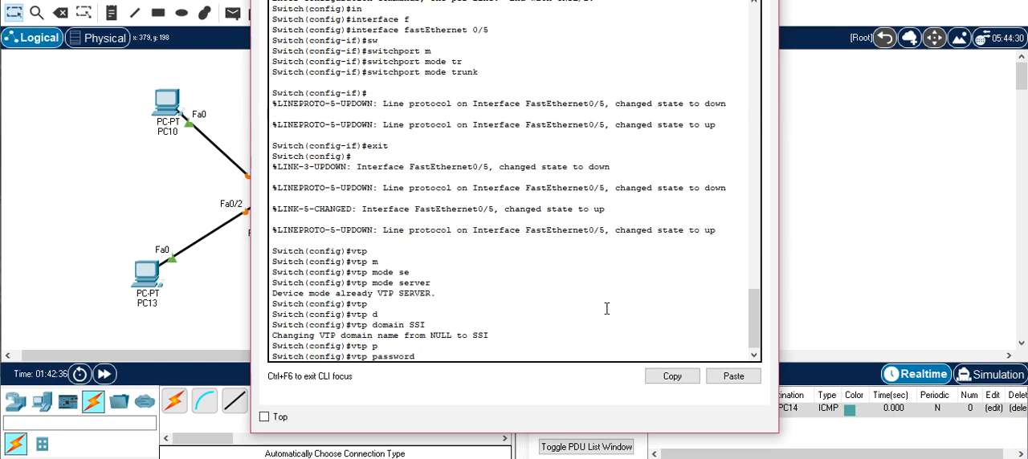
pyautogui.write('G12')
pyautogui.press('Return')
pyautogui.write('exit')
pyautogui.press('Return')
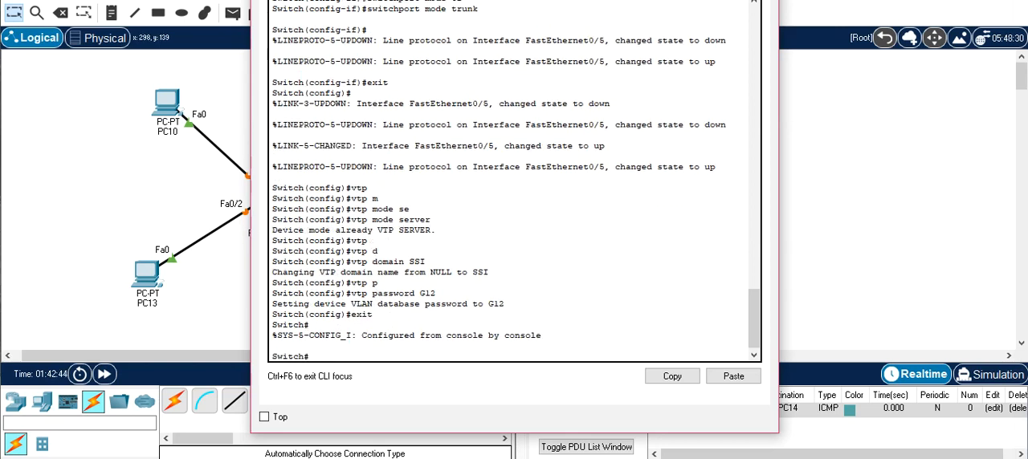
pyautogui.click(762, 1)
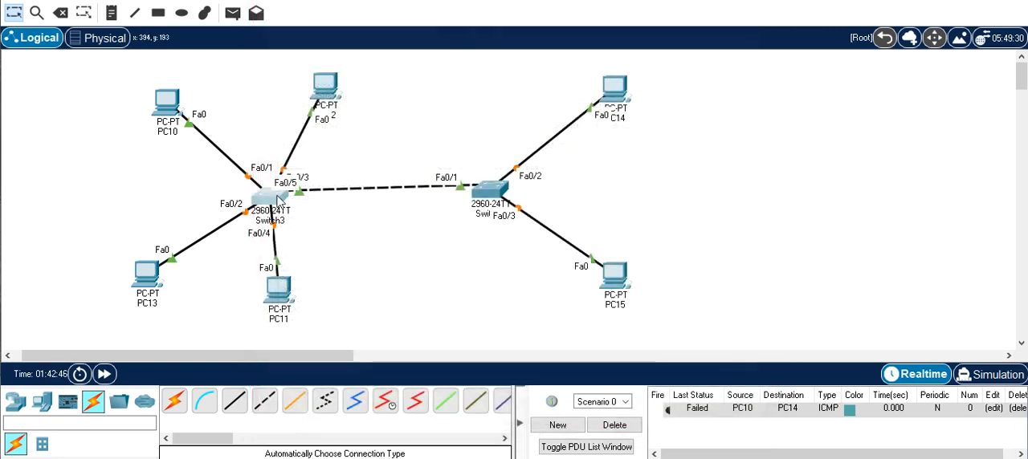
# - Enter global configuration on the switch connected to PC14 and PC15 and set it to VTP client mode
pyautogui.click(495, 192)
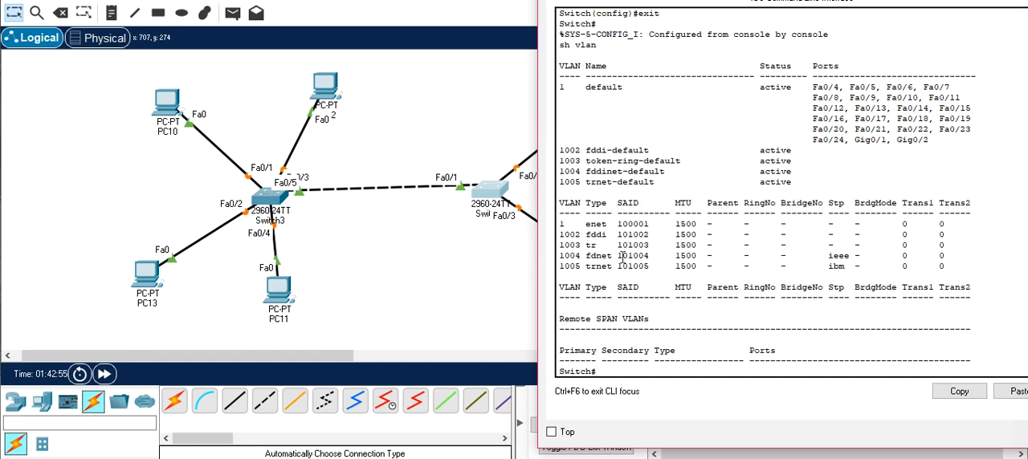
pyautogui.write('conf t')
pyautogui.press('Tab')
pyautogui.press('Return')
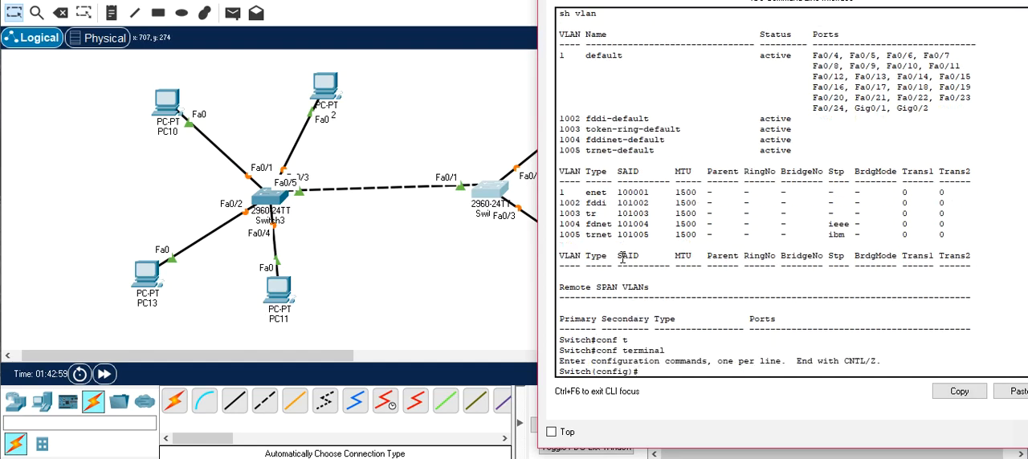
pyautogui.write('vtp')
pyautogui.press('Tab')
pyautogui.write('m')
pyautogui.press('Tab')
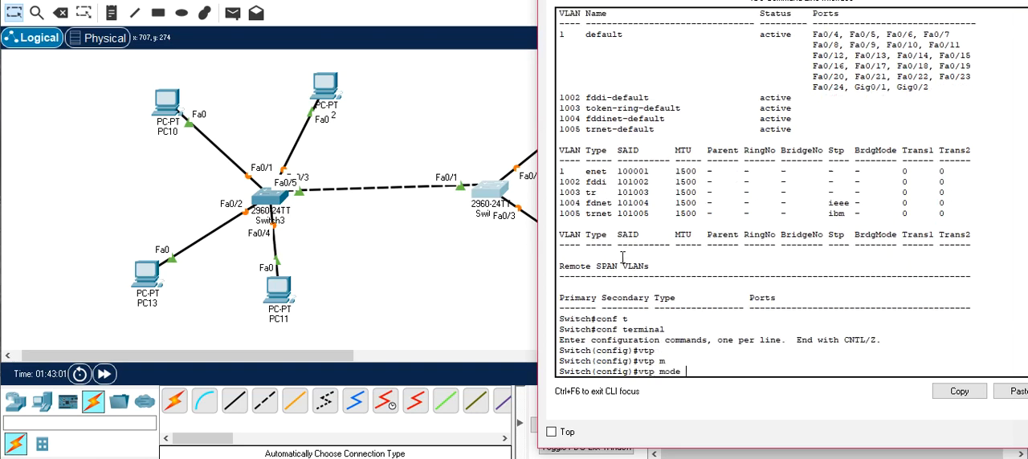
pyautogui.write('c')
pyautogui.press('Tab')
pyautogui.press('Return')
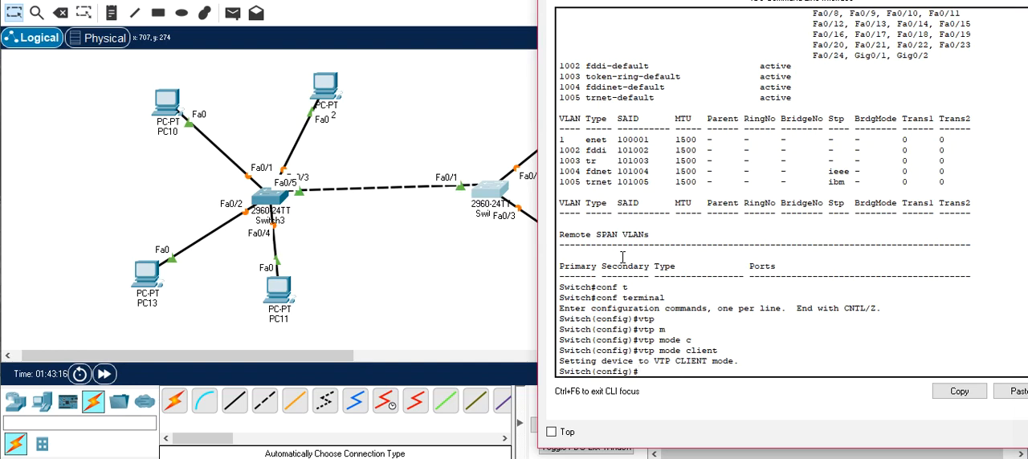
# - Set the VTP domain on the client switch to SSI
pyautogui.write('vt')
pyautogui.press('Tab')
pyautogui.write('d')
pyautogui.press('Tab')
pyautogui.write('SSI')
pyautogui.press('Return')
# - Set the client switch's VTP password to the same one used on Switch3
pyautogui.write('pas')
pyautogui.press('BackSpace')
pyautogui.press('BackSpace')
pyautogui.press('BackSpace')
pyautogui.write('vtp')
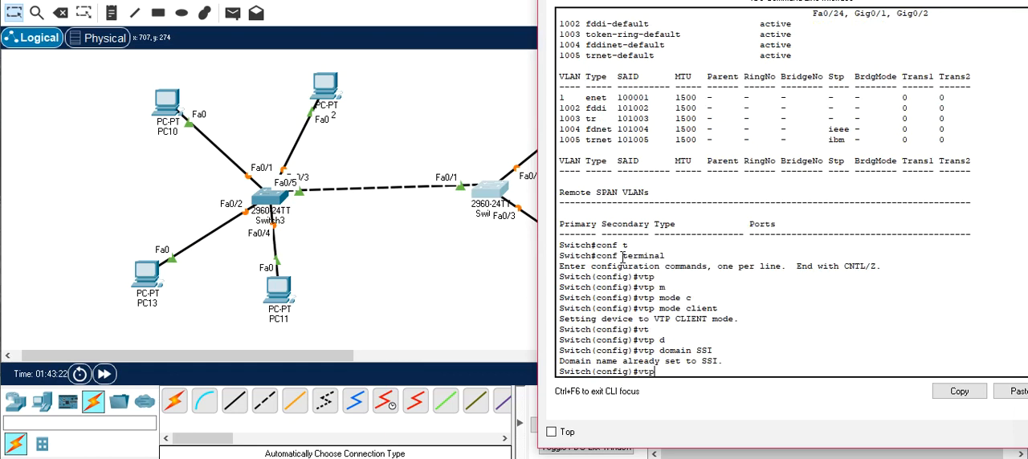
pyautogui.write(' p')
pyautogui.press('Tab')
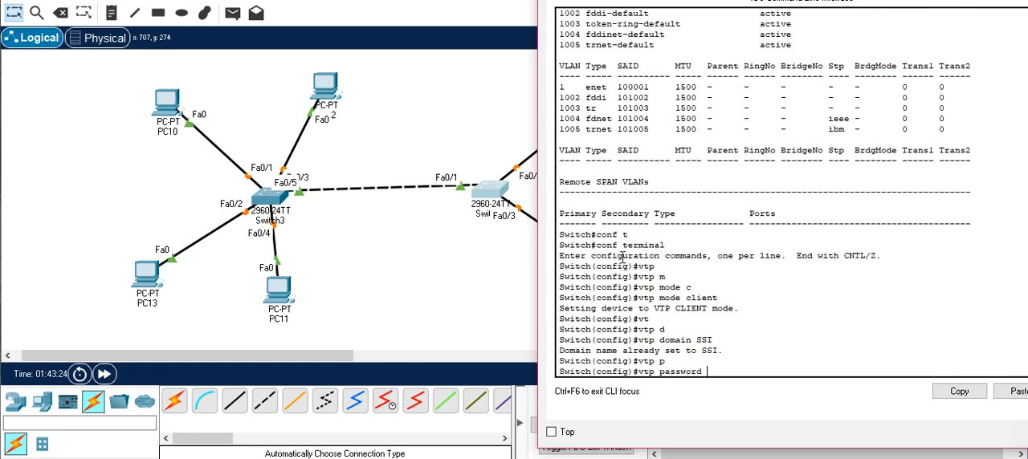
pyautogui.write('G12')
pyautogui.press('Return')
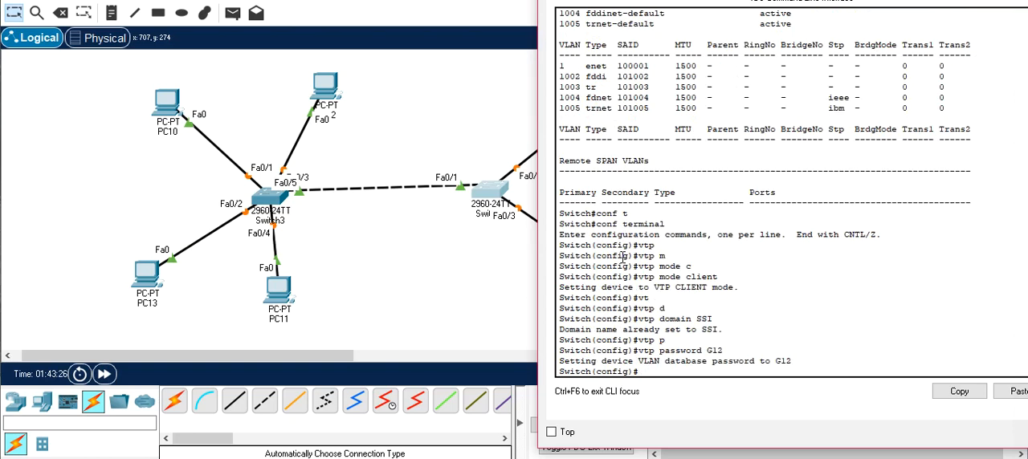
# - Exit configuration mode on the VTP client switch and close its window
pyautogui.write('exit')
pyautogui.press('Return')
pyautogui.press('Return')
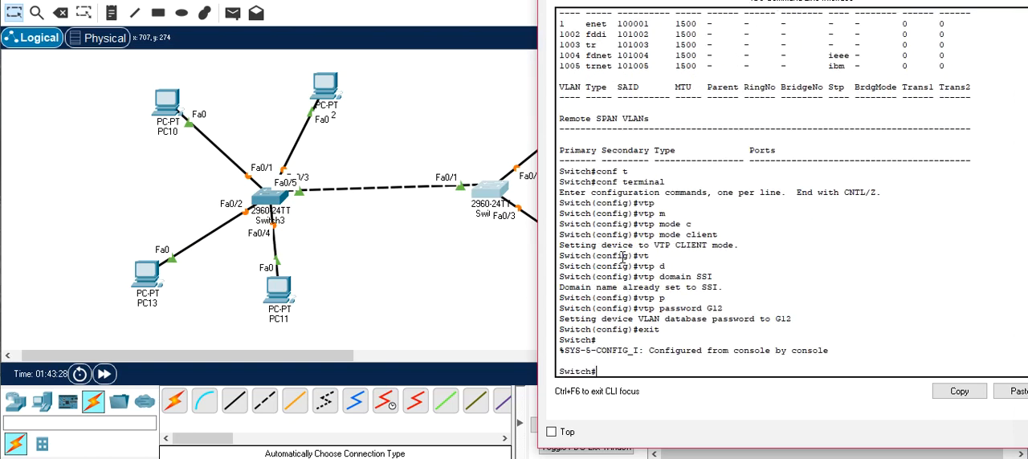
pyautogui.moveTo(723, 0); pyautogui.dragTo(348, 1)
pyautogui.click(677, 0)
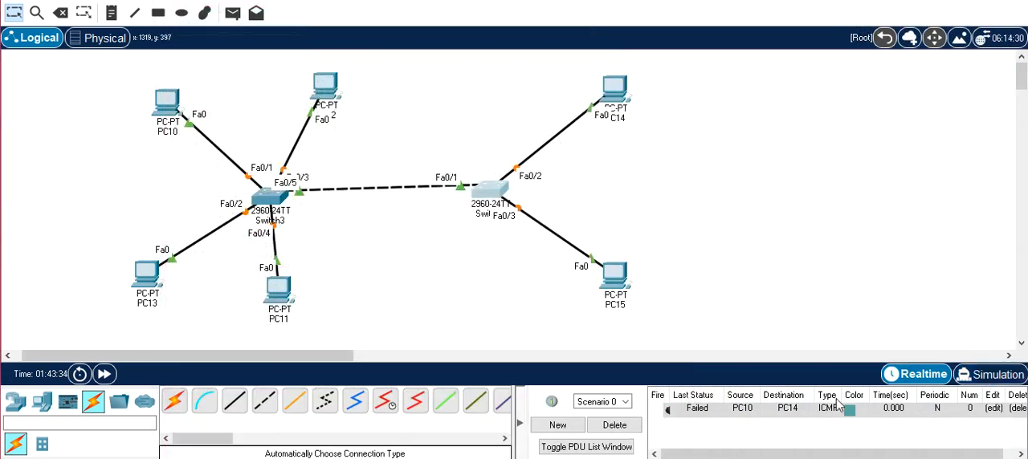
# - Delete the PDU from Scenario 0 and briefly advance the network in simulation mode before returning to realtime
pyautogui.click(614, 424)
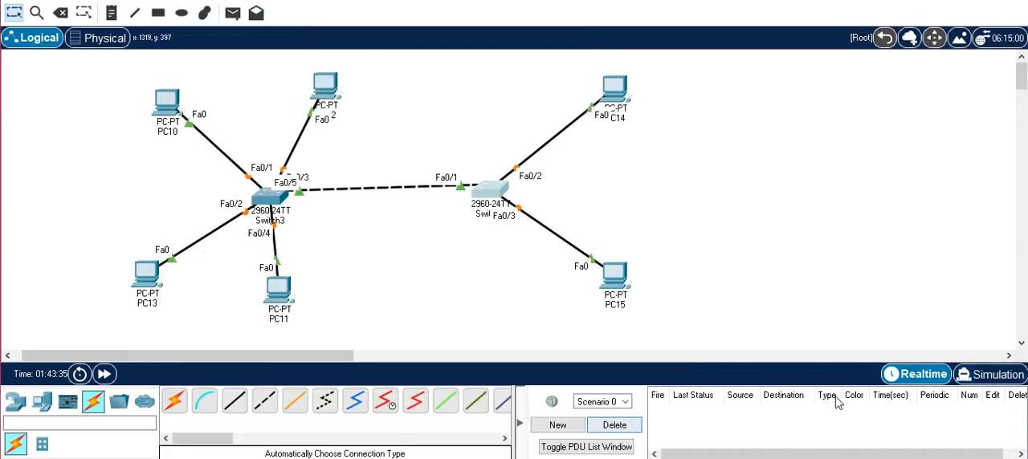
pyautogui.click(977, 376)
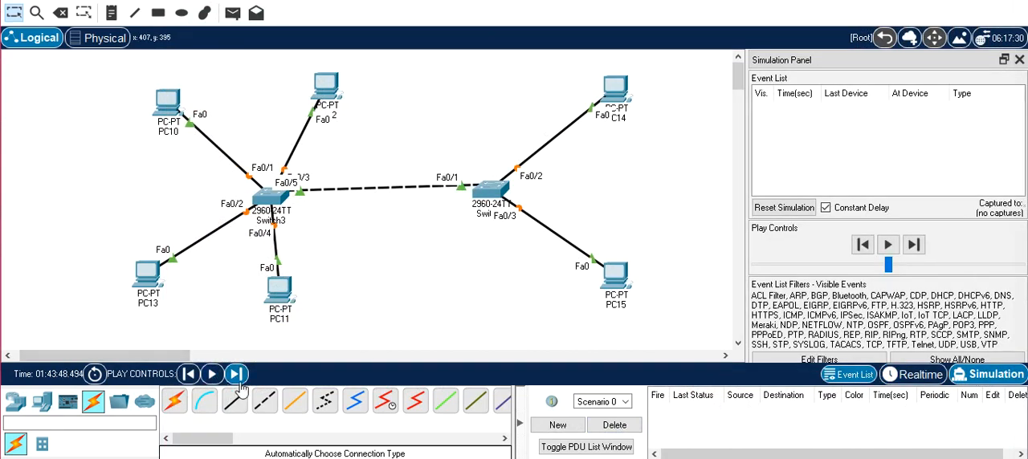
pyautogui.click(236, 375)
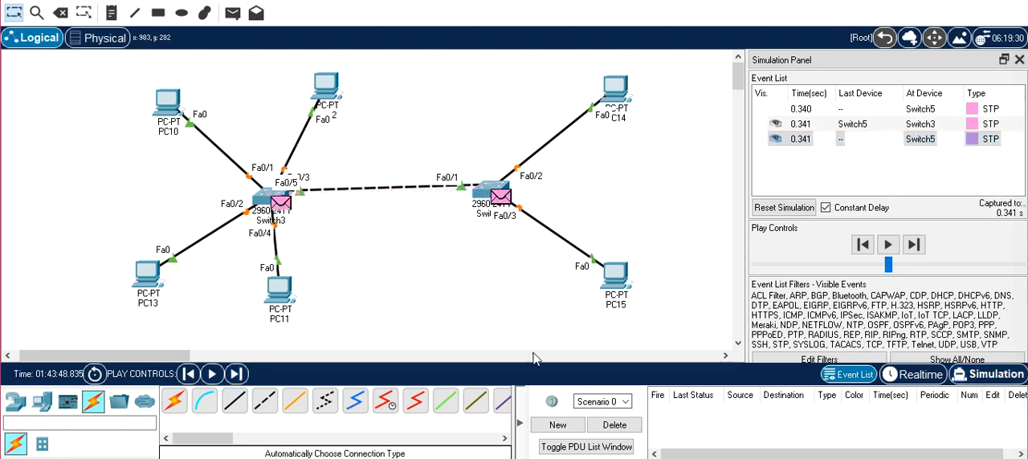
pyautogui.click(915, 375)
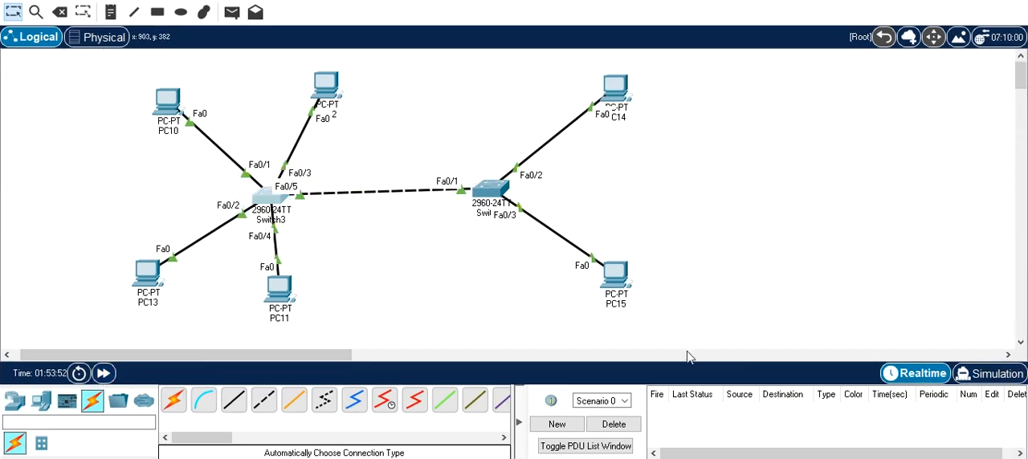
# - Switch to simulation mode and enter global configuration on Switch3
pyautogui.click(988, 373)
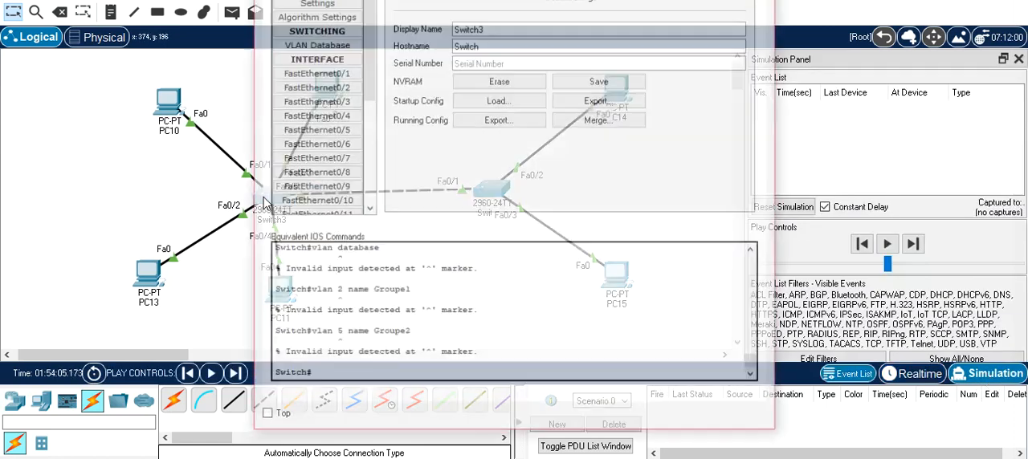
pyautogui.click(266, 198)
pyautogui.click(350, 1)
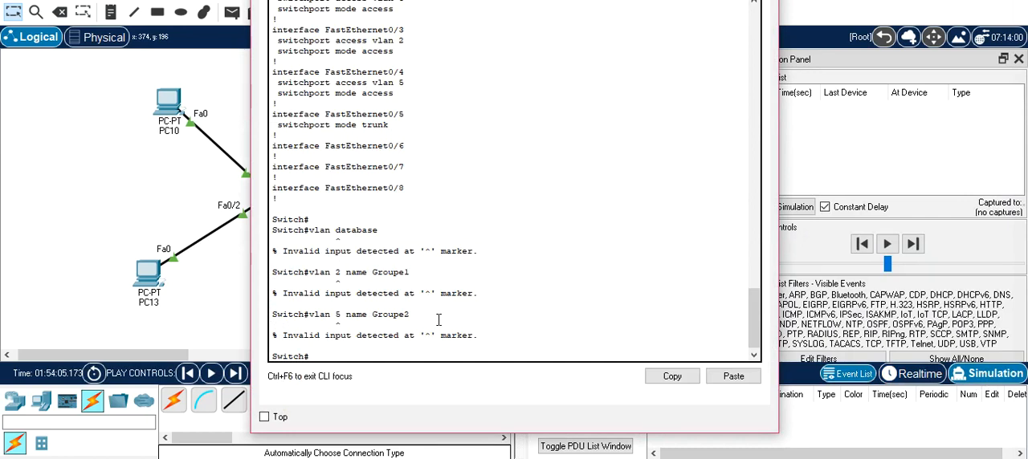
pyautogui.click(393, 358)
pyautogui.write('conf t')
pyautogui.press('Return')
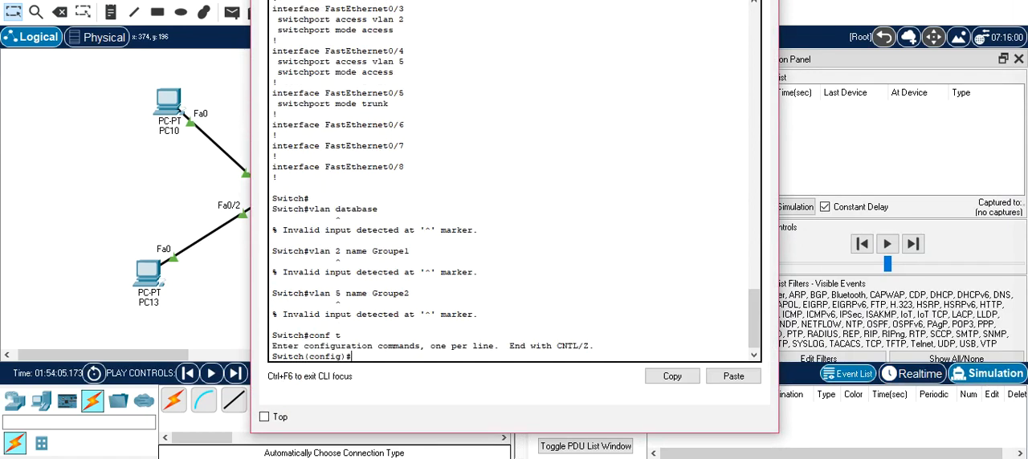
# - Create VLAN 7 named Groupe3 on Switch3 and close the switch's window
pyautogui.write('vlan')
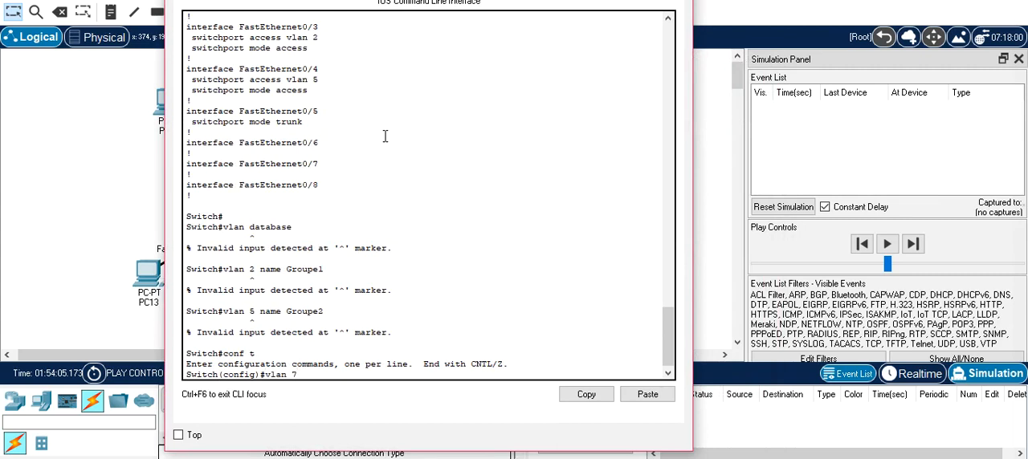
pyautogui.write(' 7')
pyautogui.press('Return')
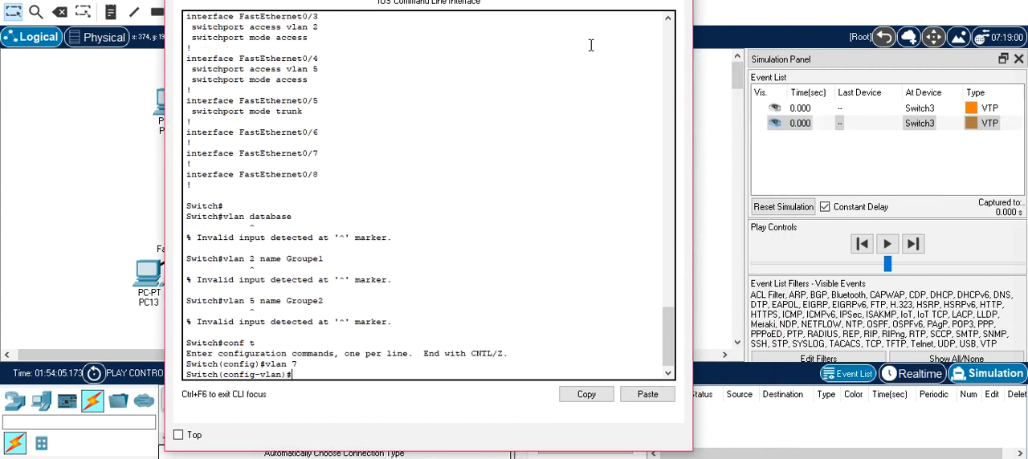
pyautogui.write('name Groupe3')
pyautogui.press('Return')
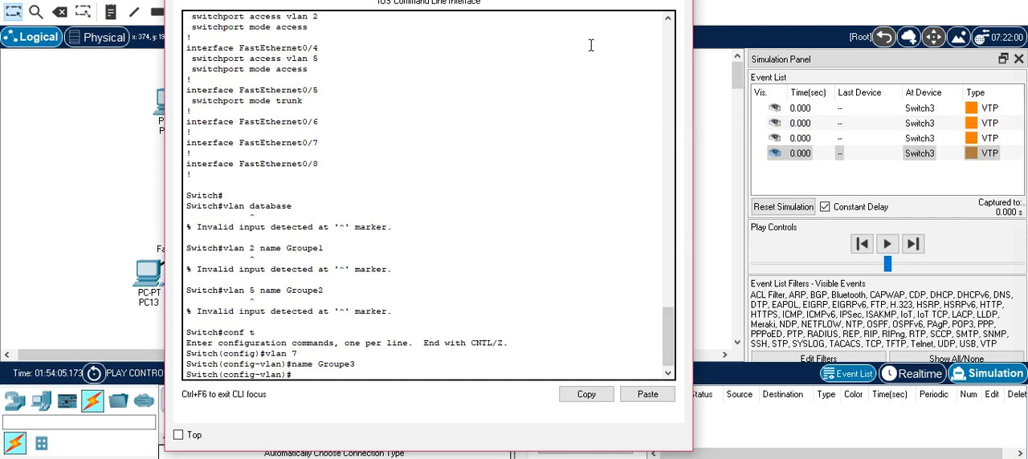
pyautogui.click(674, 1)
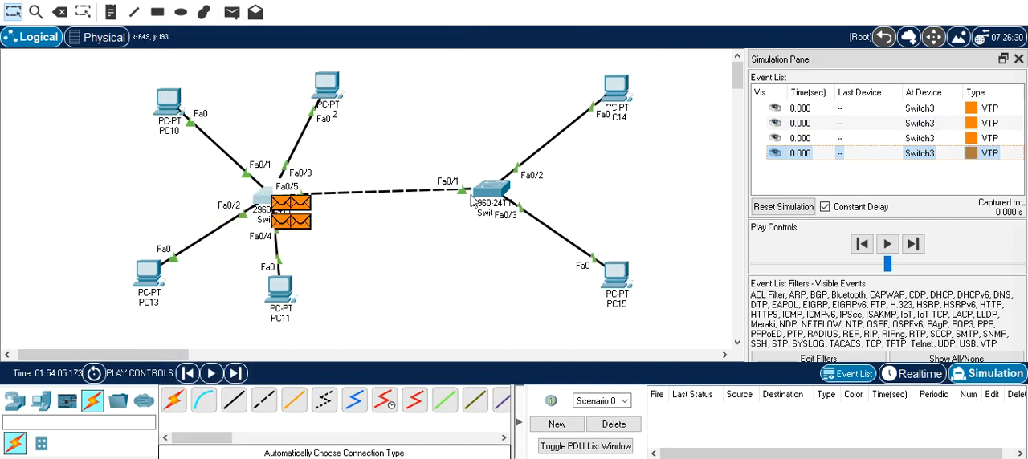
# - Advance the simulation event by event so the VTP messages travel between the two switches
pyautogui.click(913, 245)
pyautogui.click(913, 249)
pyautogui.click(913, 250)
pyautogui.click(913, 249)
pyautogui.click(913, 250)
pyautogui.click(913, 250)
pyautogui.click(913, 250)
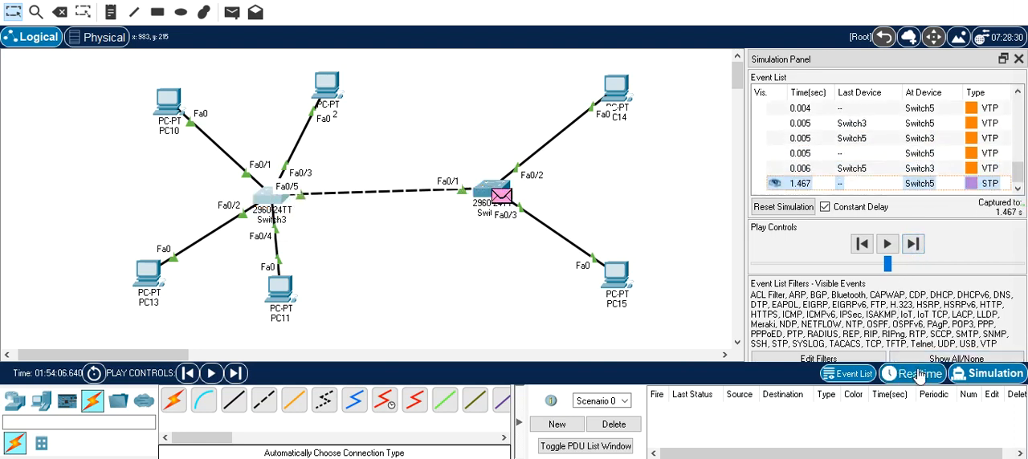
# - Open the PDU information for the VTP event at Switch5 timed 0.004 s
pyautogui.click(972, 109)
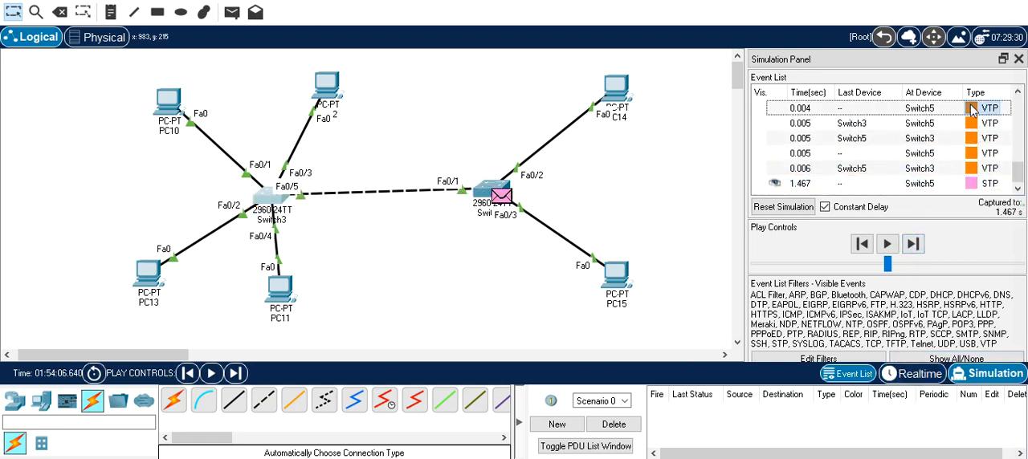
pyautogui.click(971, 109)
pyautogui.click(972, 110)
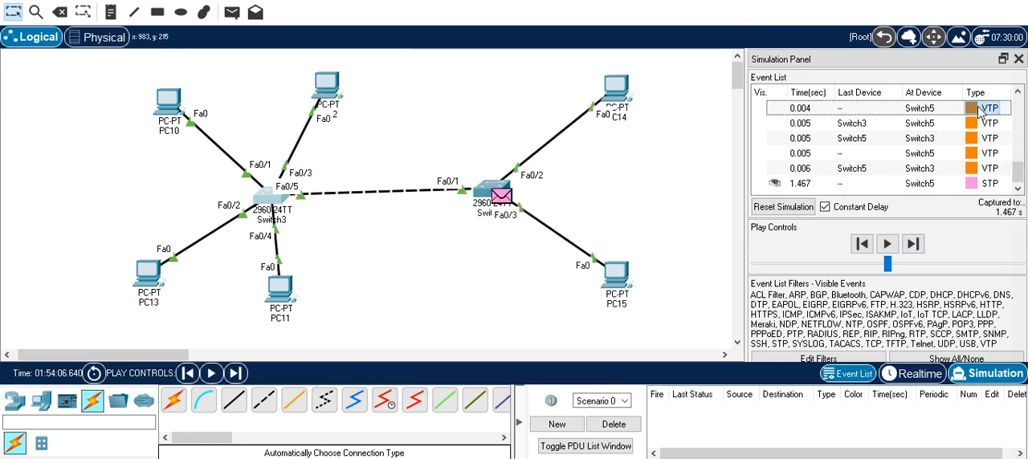
pyautogui.click(975, 110)
pyautogui.click(975, 112)
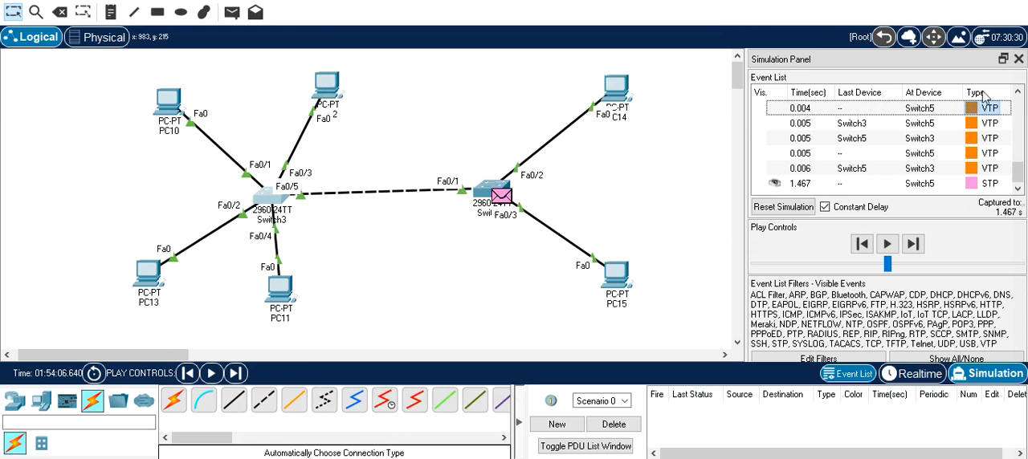
pyautogui.click(971, 113)
pyautogui.click(971, 114)
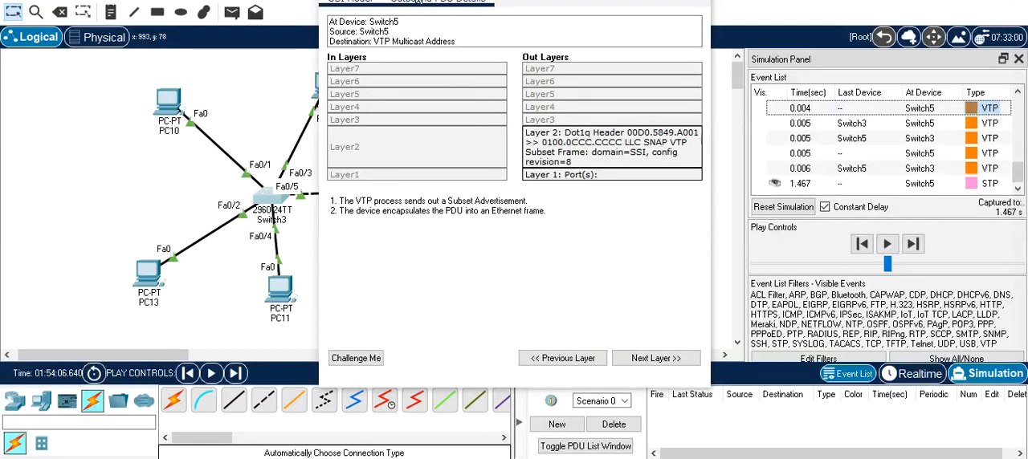
# - Examine the VLAN entries in the VTP message's outbound PDU details, and close the PDU window
pyautogui.click(426, 3)
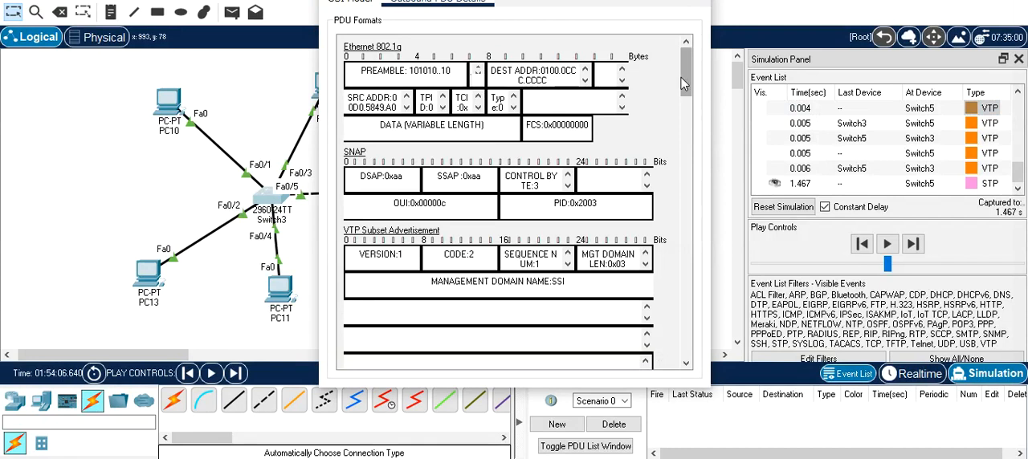
pyautogui.moveTo(683, 77); pyautogui.dragTo(685, 183)
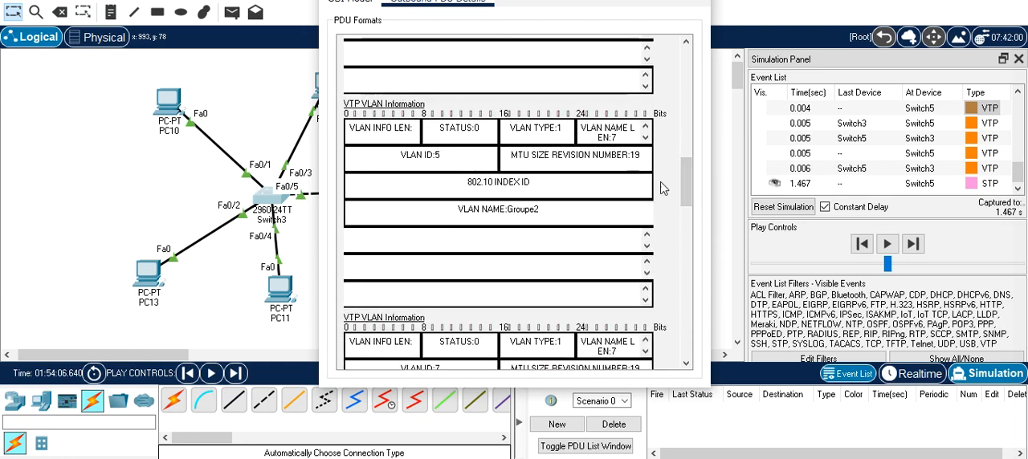
pyautogui.scroll(-3, 663, 188)
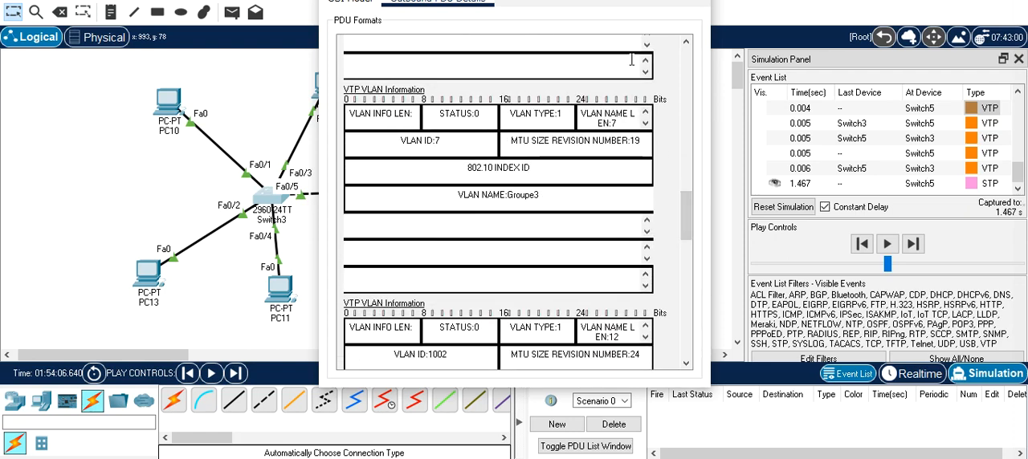
pyautogui.press('Escape')
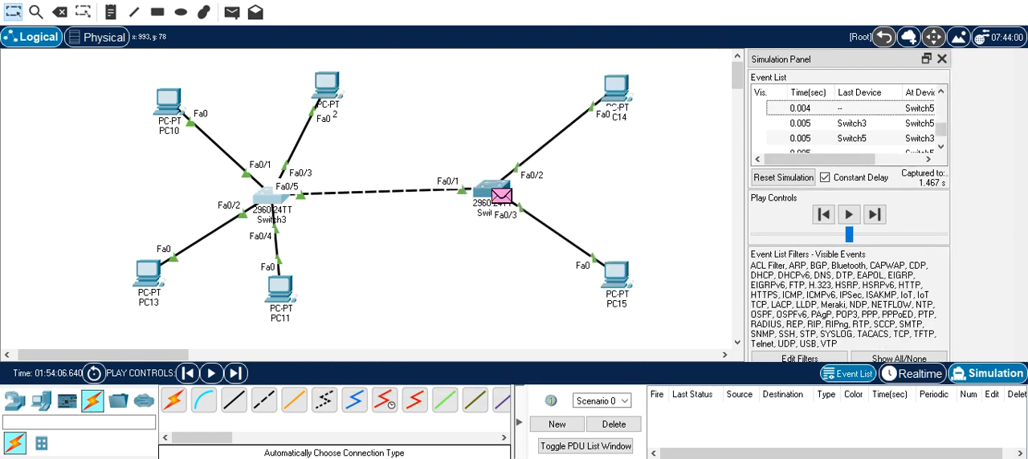
# - Return to realtime mode and enter privileged mode on the switch connected to PC14 and PC15
pyautogui.click(915, 378)
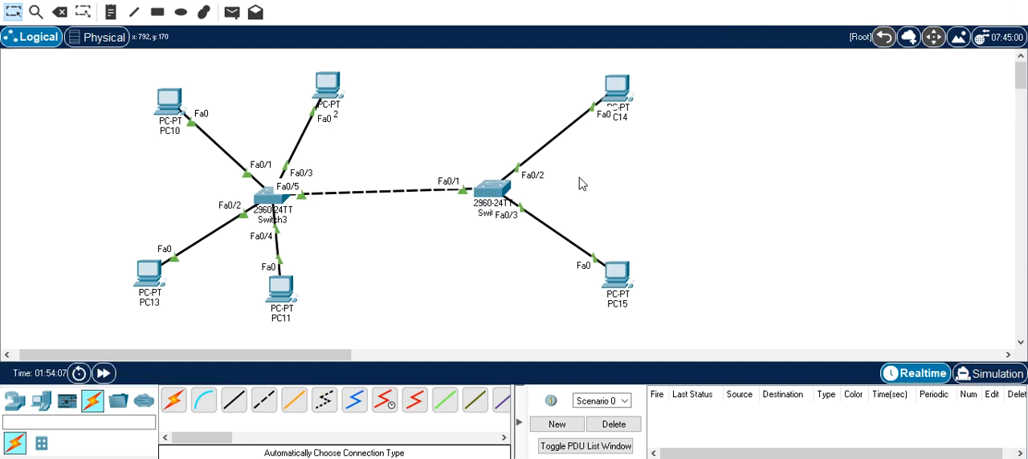
pyautogui.click(493, 191)
pyautogui.press('Return')
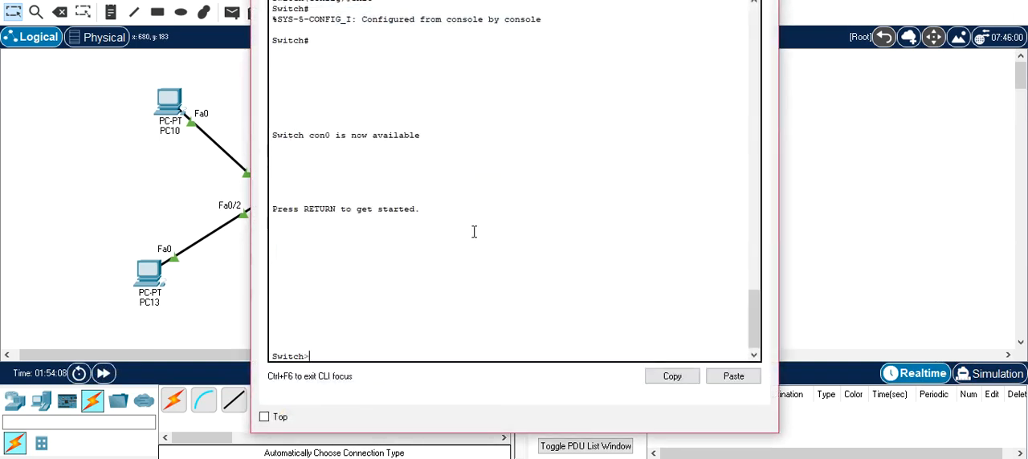
pyautogui.write('en')
pyautogui.press('Return')
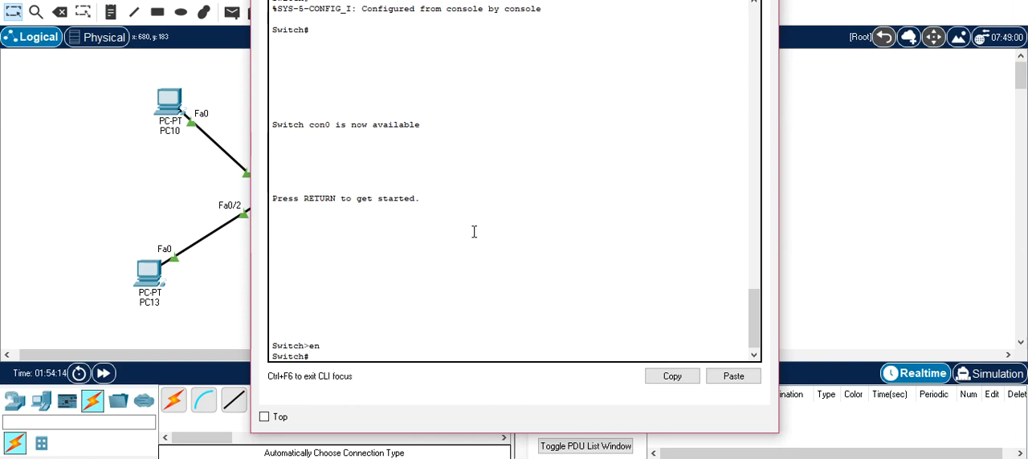
# - Display the client switch's VLAN table with show vlan and close the switch's window
pyautogui.write('sh')
pyautogui.press('Tab')
pyautogui.write('v')
pyautogui.press('Tab')
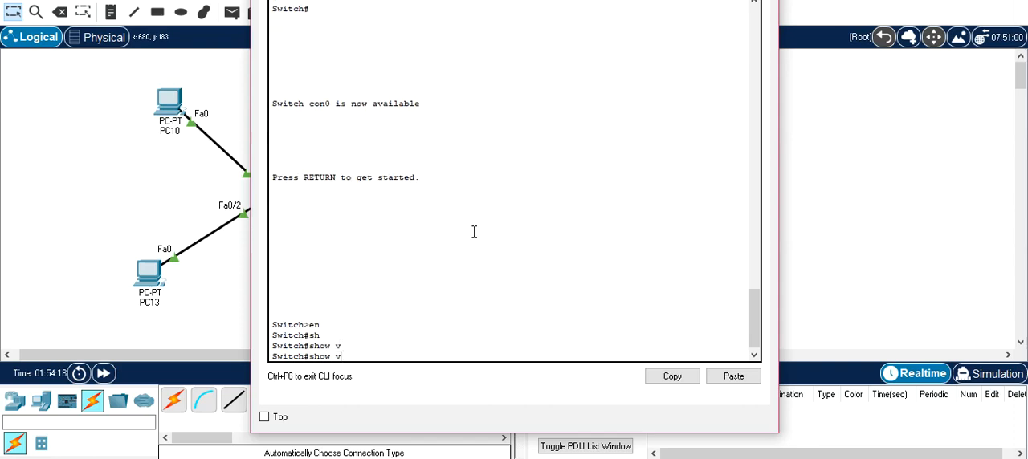
pyautogui.write('l')
pyautogui.press('Tab')
pyautogui.press('Return')
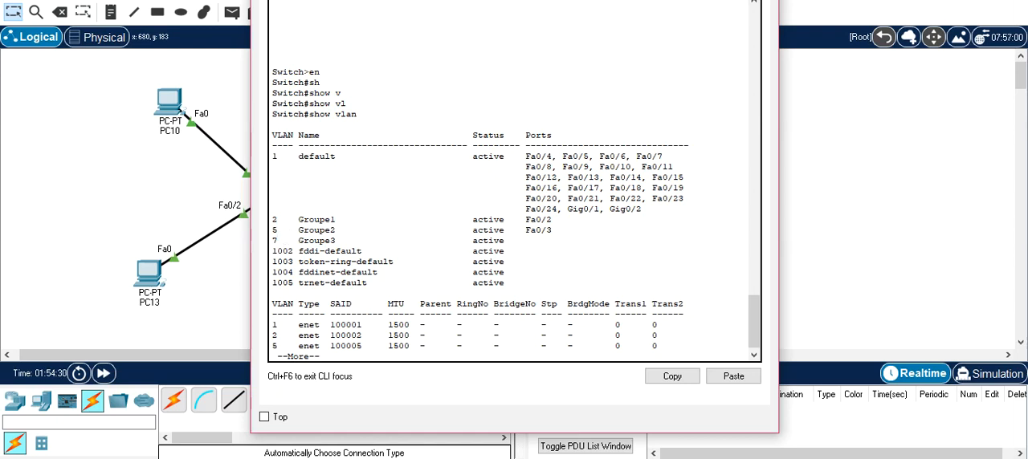
pyautogui.click(760, 1)
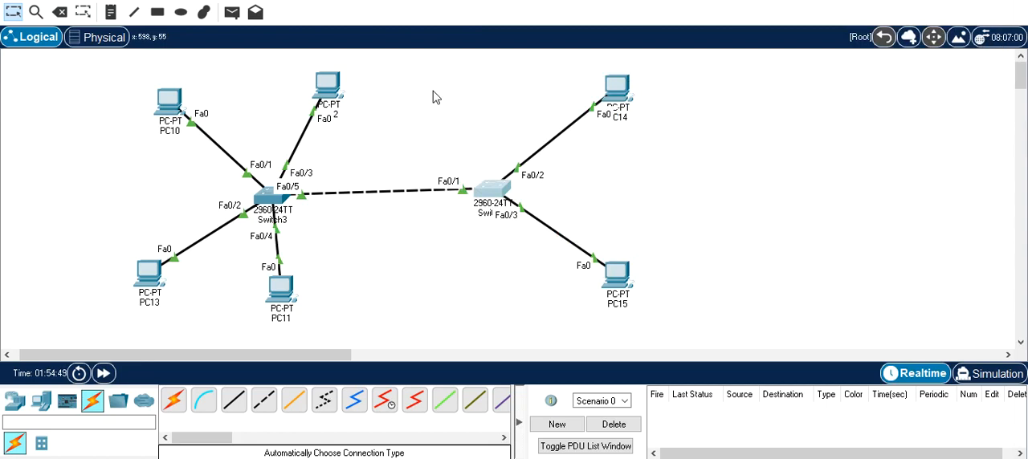
# - Reopen the client switch, quit the paged VLAN listing and enter global configuration mode
pyautogui.click(495, 193)
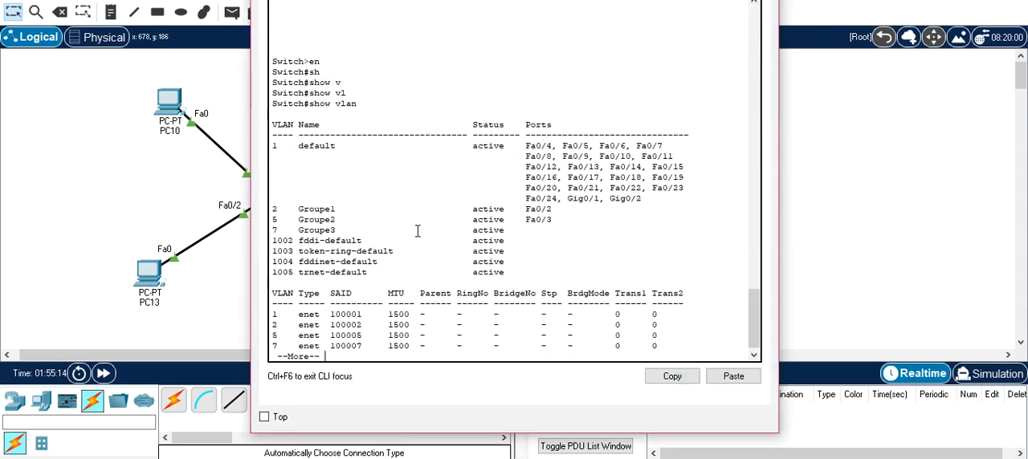
pyautogui.write('qconf t')
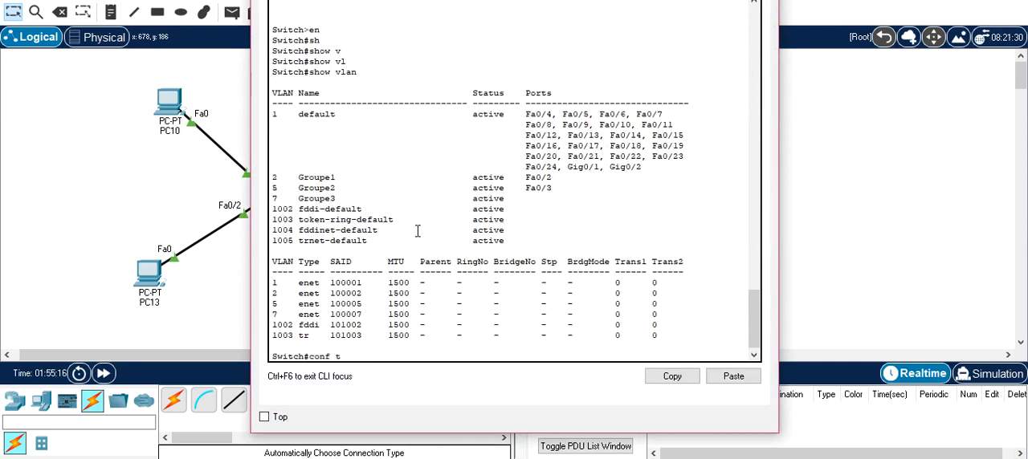
pyautogui.press('Return')
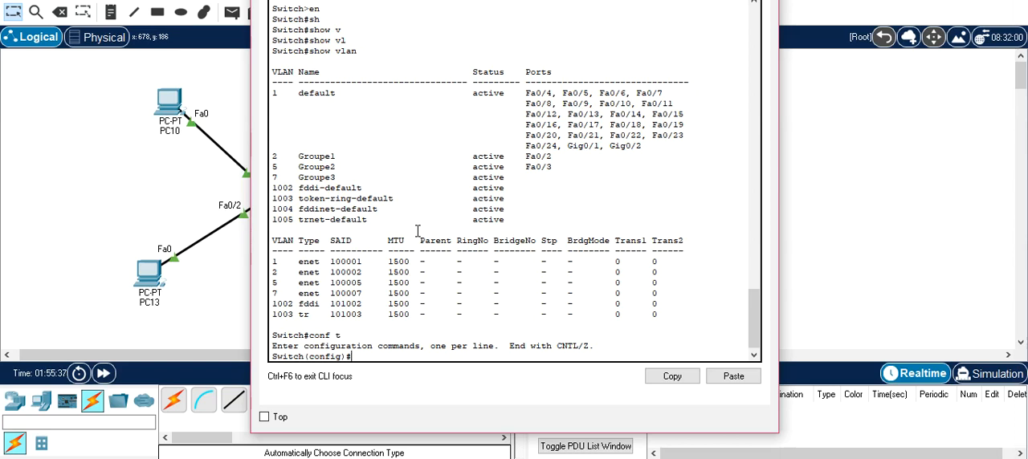
# - Enter interface range configuration for fastEthernet 0/1-10 on the client switch and return to the topology
pyautogui.write('in')
pyautogui.press('Tab')
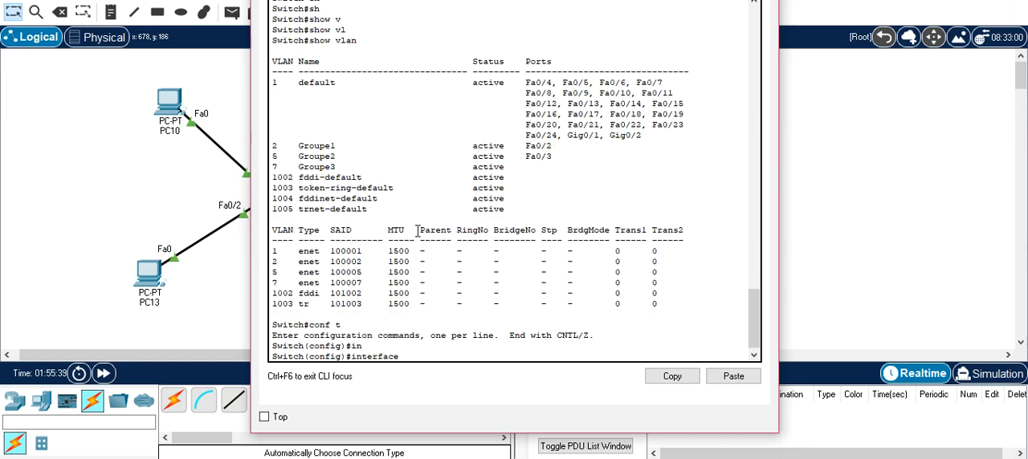
pyautogui.write('r')
pyautogui.press('Tab')
pyautogui.write('f')
pyautogui.press('Tab')
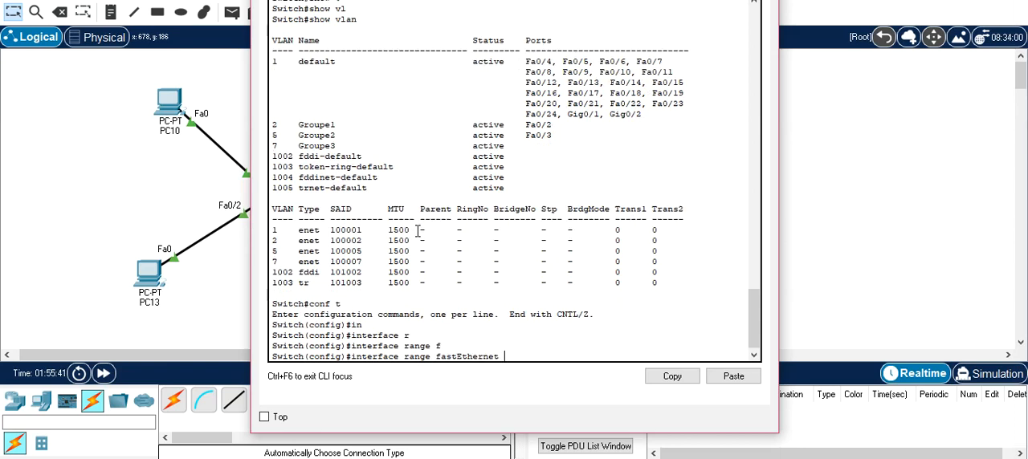
pyautogui.write('0/1-10')
pyautogui.press('Return')
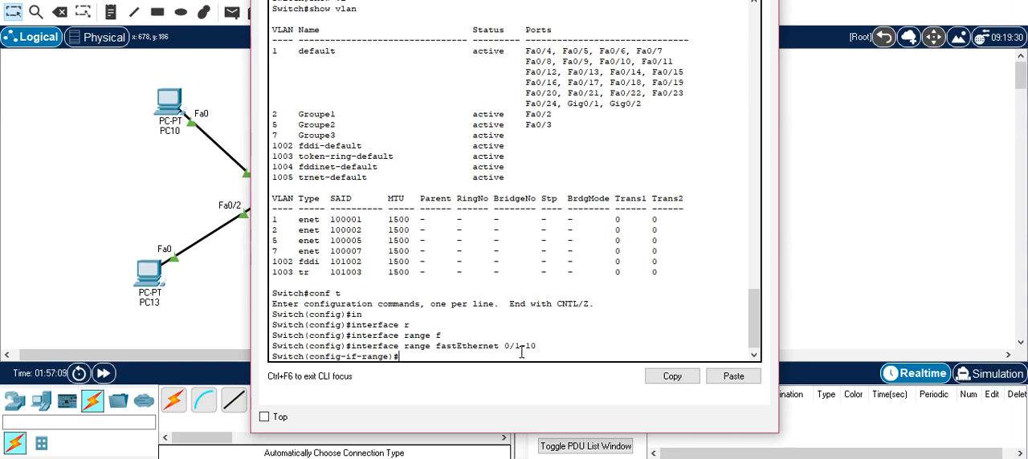
pyautogui.click(181, 180)
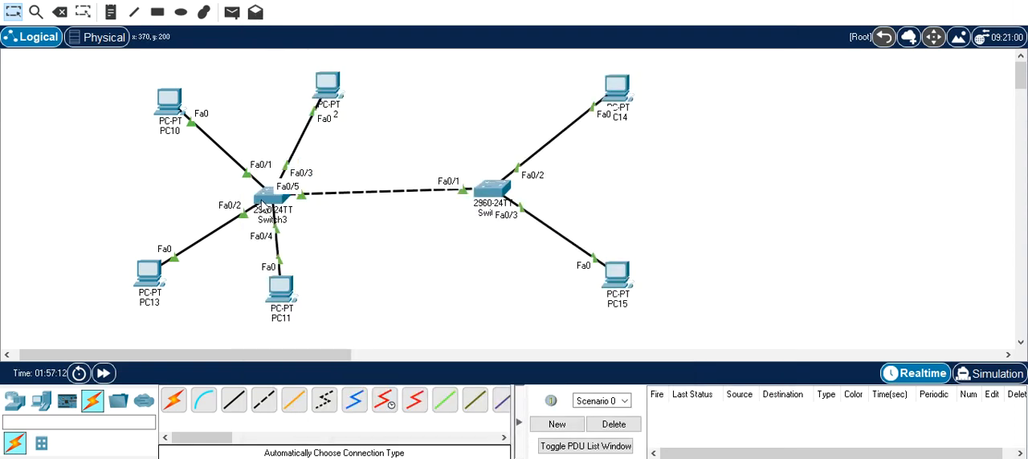
# - Return to the client switch's console and exit the fastEthernet 0/1-10 range configuration
pyautogui.moveTo(262, 205)
pyautogui.moveTo(664, 454)
pyautogui.click(692, 411)
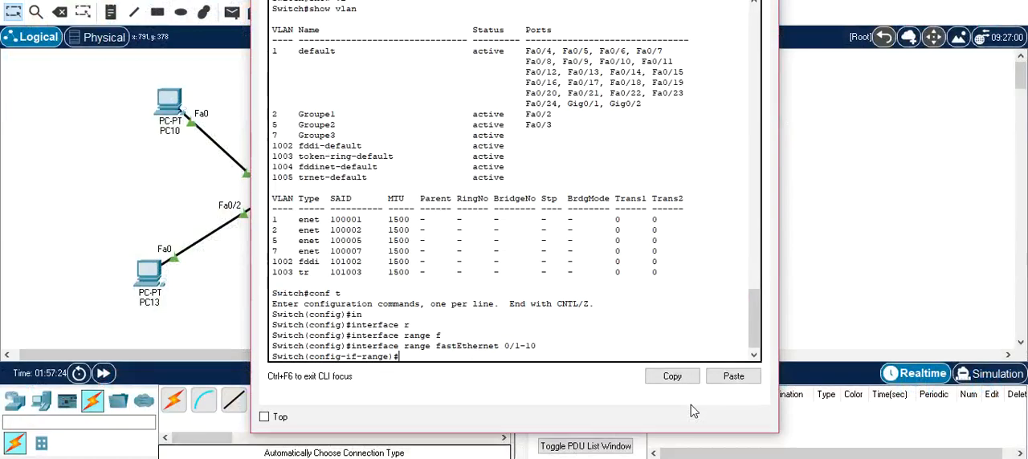
pyautogui.press('Up')
pyautogui.press('Down')
pyautogui.write('EXIT')
pyautogui.press('Return')
# - Shut down the interface range fastEthernet 0/6-24 on the client switch and close its window
pyautogui.press('Up')
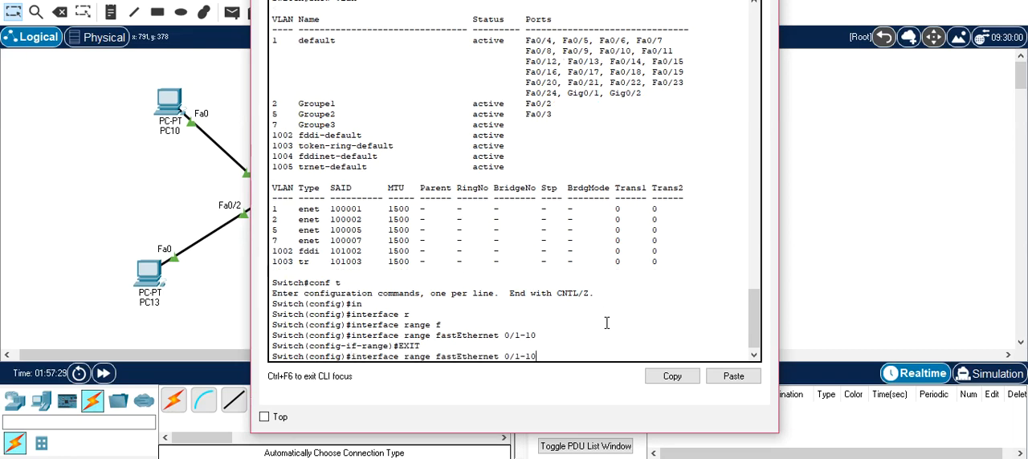
pyautogui.press('Left')
pyautogui.press('Left')
pyautogui.press('Left')
pyautogui.press('BackSpace')
pyautogui.write('6-24')
pyautogui.press('Return')
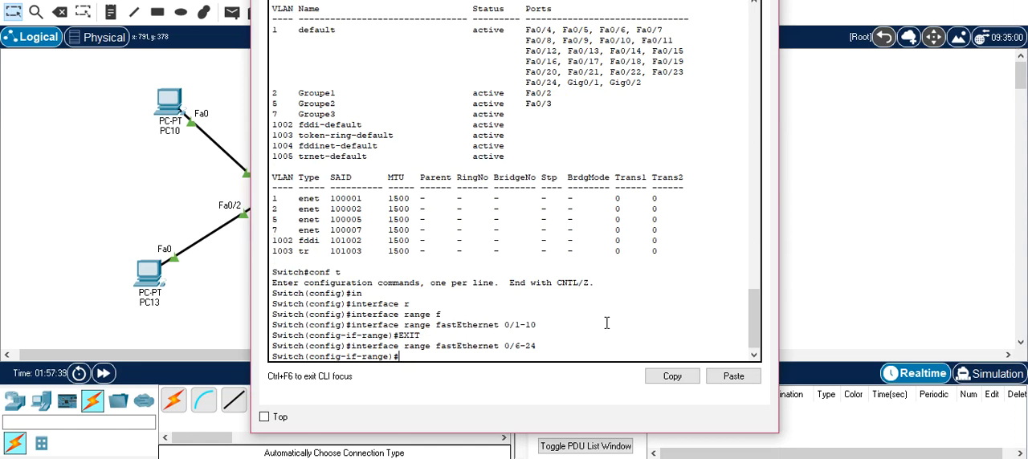
pyautogui.write('shutdown')
pyautogui.press('Return')
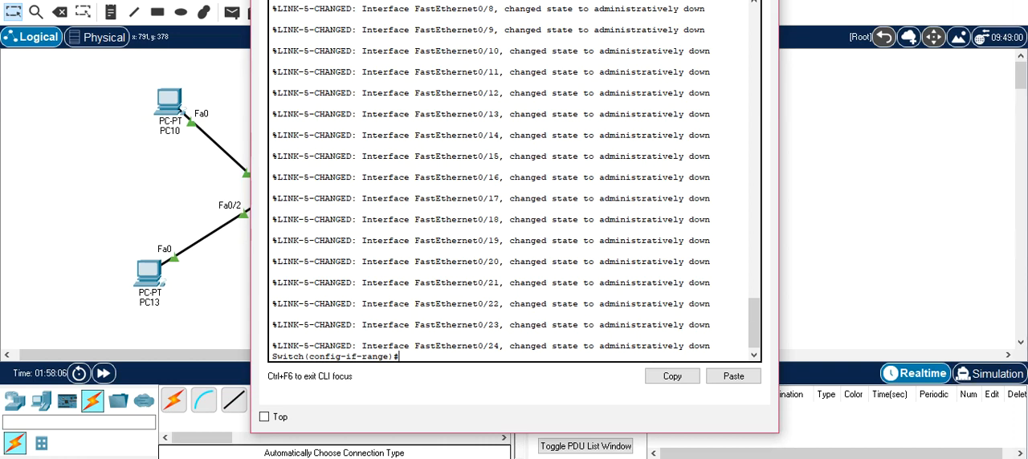
pyautogui.click(762, 0)
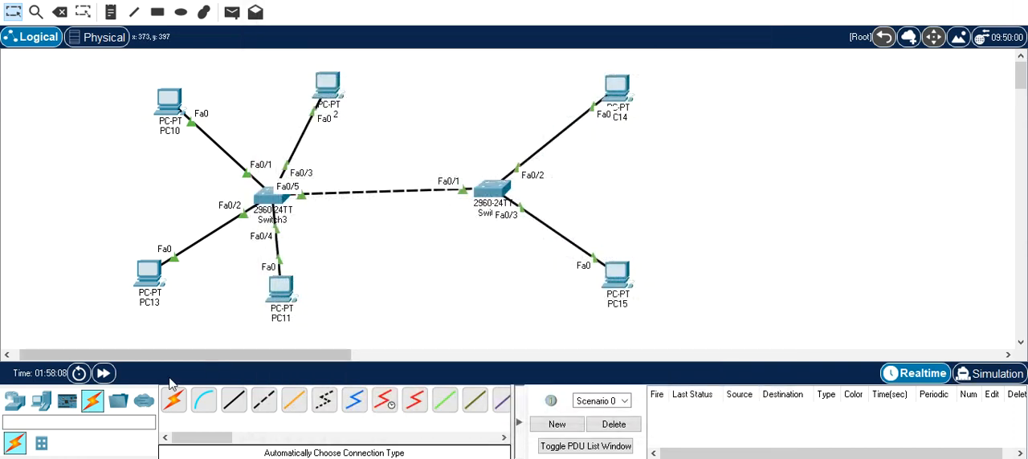
# - Add a new PC to the topology between PC10 and PC13, and dismiss its configuration window
pyautogui.click(41, 401)
pyautogui.click(173, 401)
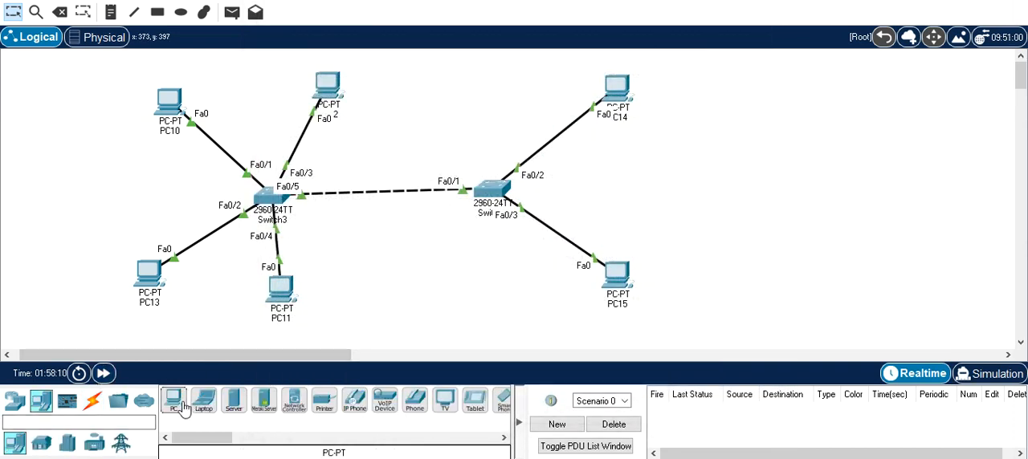
pyautogui.click(114, 210)
pyautogui.click(114, 210)
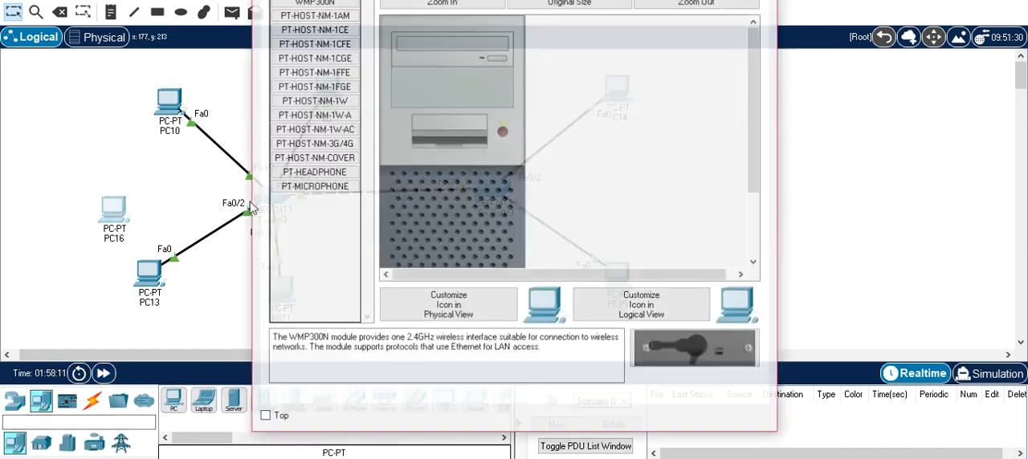
pyautogui.click(762, 0)
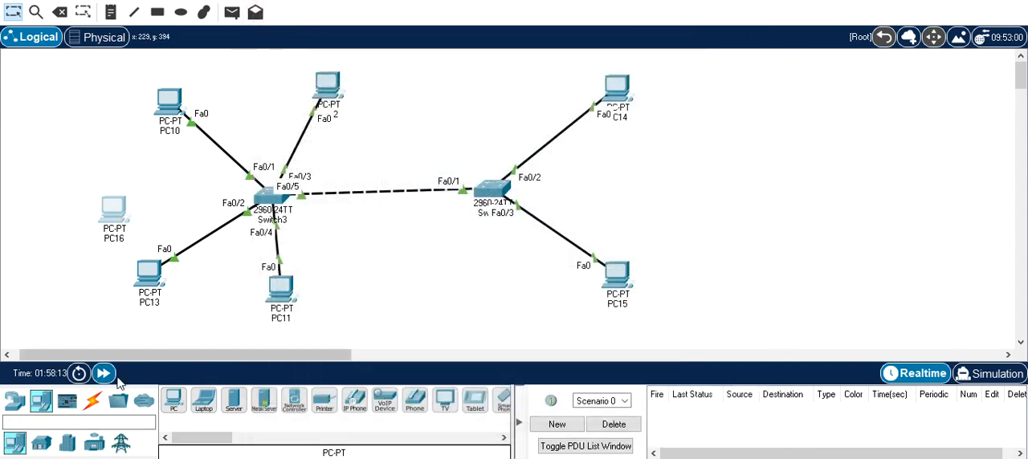
# - Connect the new PC to Switch3 with an automatically chosen cable, move it up beside PC10 and fast-forward the simulation time
pyautogui.click(93, 402)
pyautogui.click(174, 401)
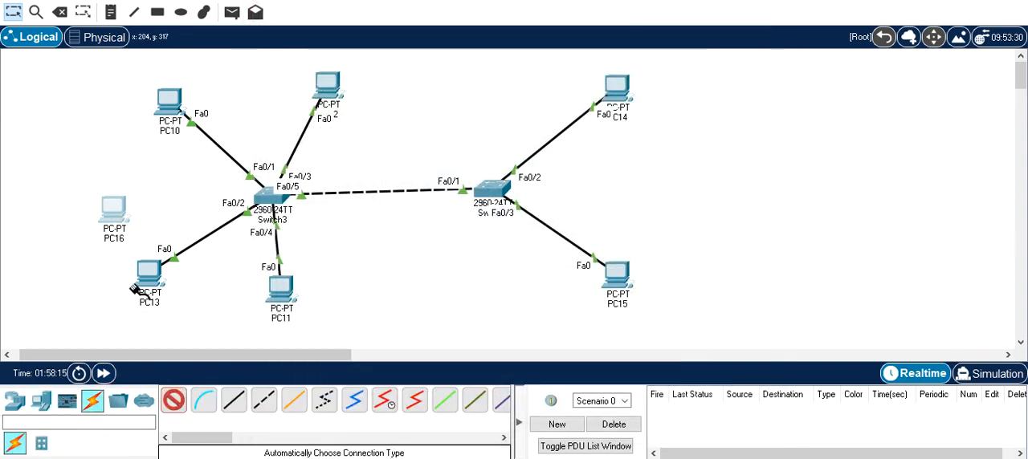
pyautogui.click(114, 213)
pyautogui.click(258, 201)
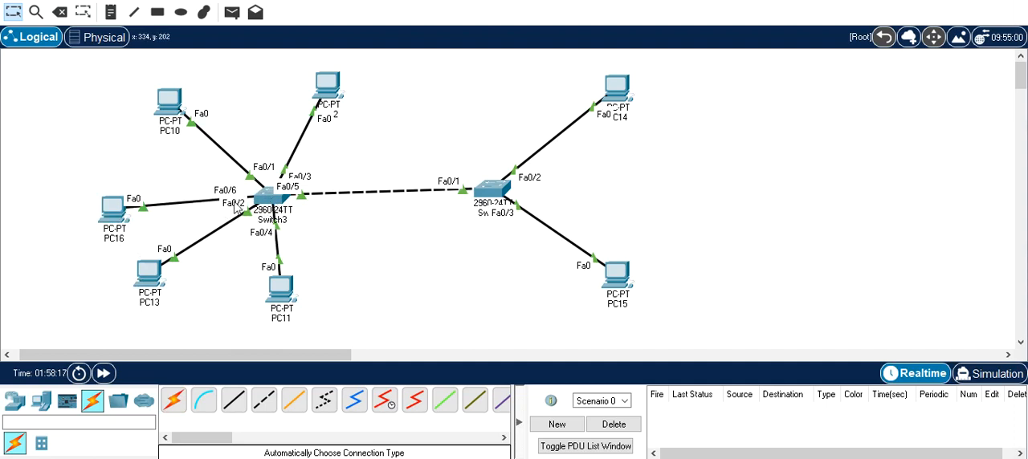
pyautogui.moveTo(114, 213); pyautogui.dragTo(72, 171)
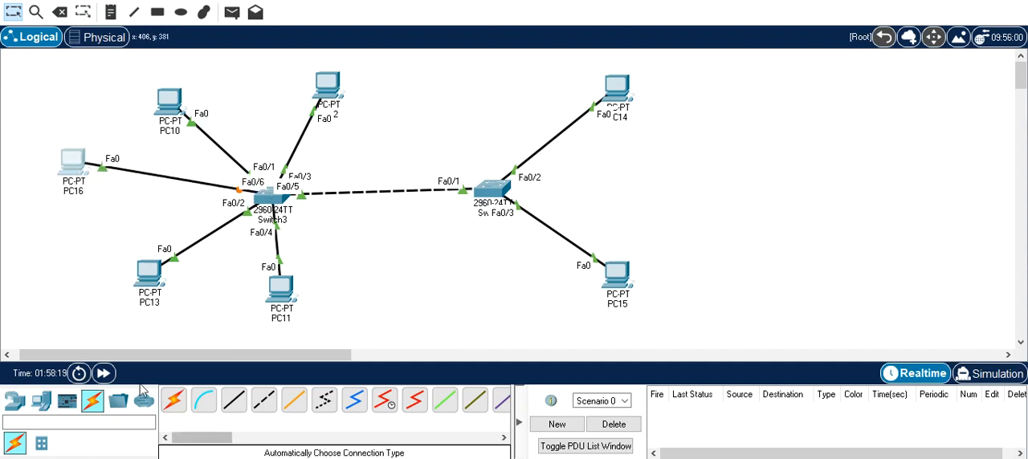
pyautogui.click(105, 374)
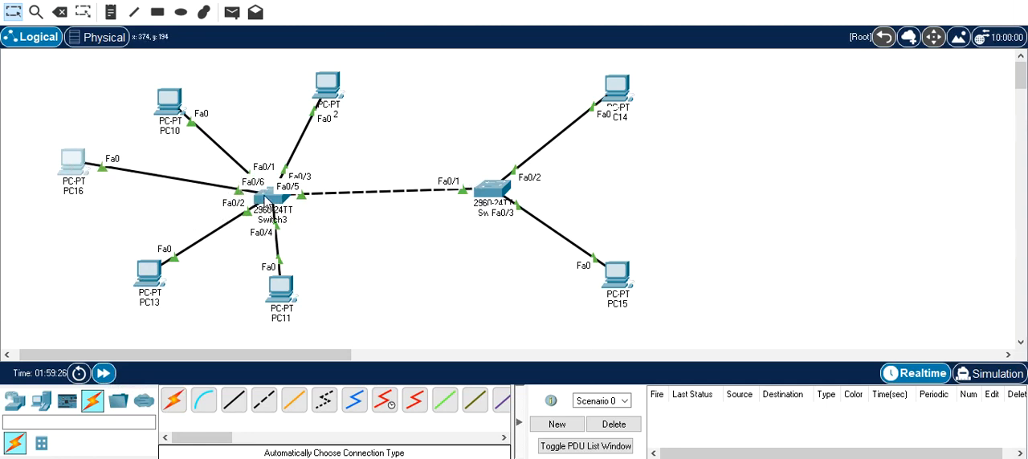
# - Open Switch3's console, discard the recalled command and exit VLAN configuration to global configuration mode
pyautogui.click(265, 200)
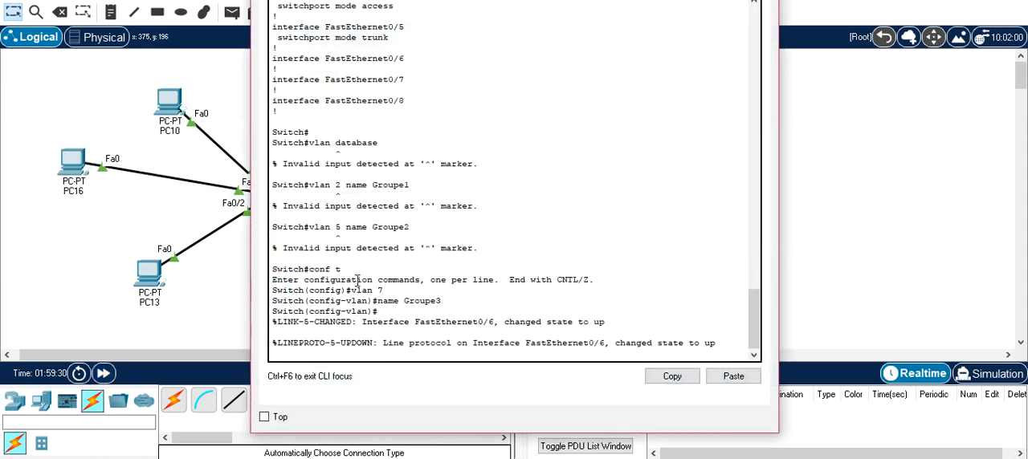
pyautogui.press('Up')
pyautogui.press('Up')
pyautogui.press('Up')
pyautogui.press('Up')
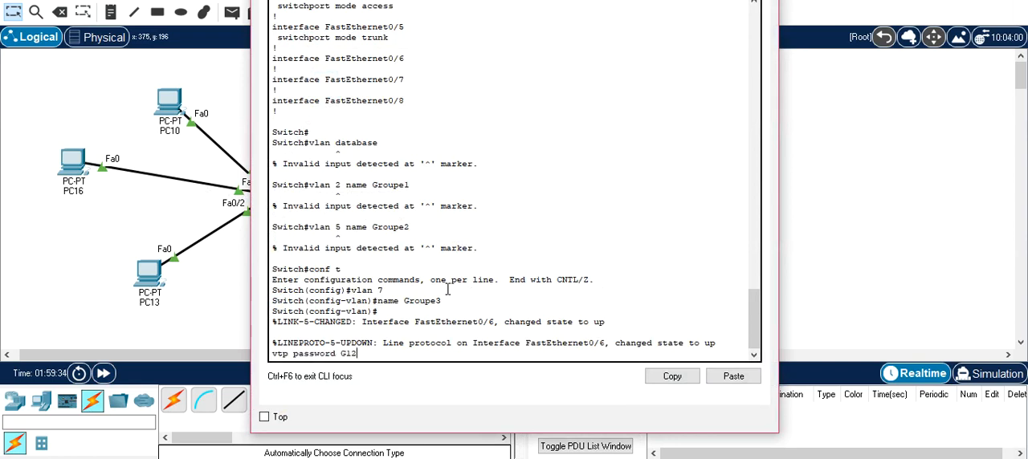
pyautogui.press('BackSpace')
pyautogui.press('BackSpace')
pyautogui.press('BackSpace')
pyautogui.press('BackSpace')
pyautogui.press('BackSpace')
pyautogui.press('BackSpace')
pyautogui.press('BackSpace')
pyautogui.press('BackSpace')
pyautogui.press('BackSpace')
pyautogui.press('BackSpace')
pyautogui.press('BackSpace')
pyautogui.press('BackSpace')
pyautogui.press('BackSpace')
pyautogui.press('BackSpace')
pyautogui.press('BackSpace')
pyautogui.press('BackSpace')
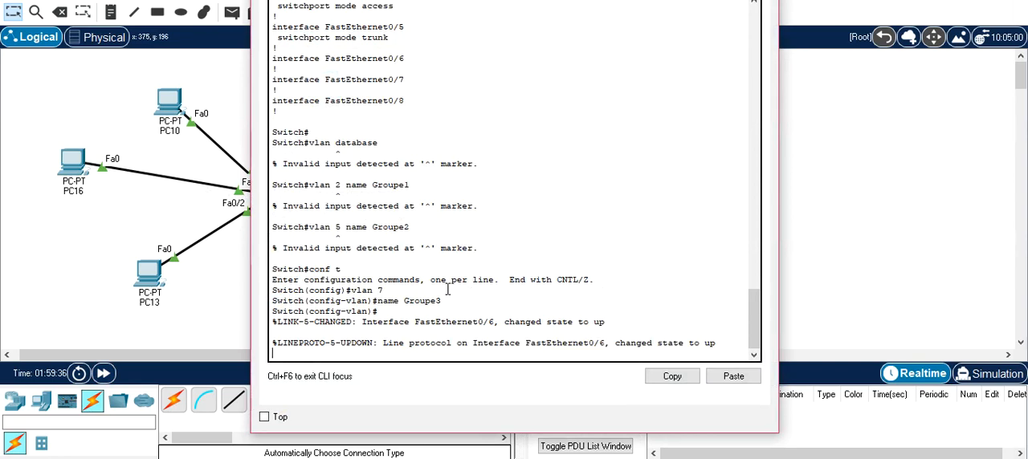
pyautogui.press('Return')
pyautogui.write('exit')
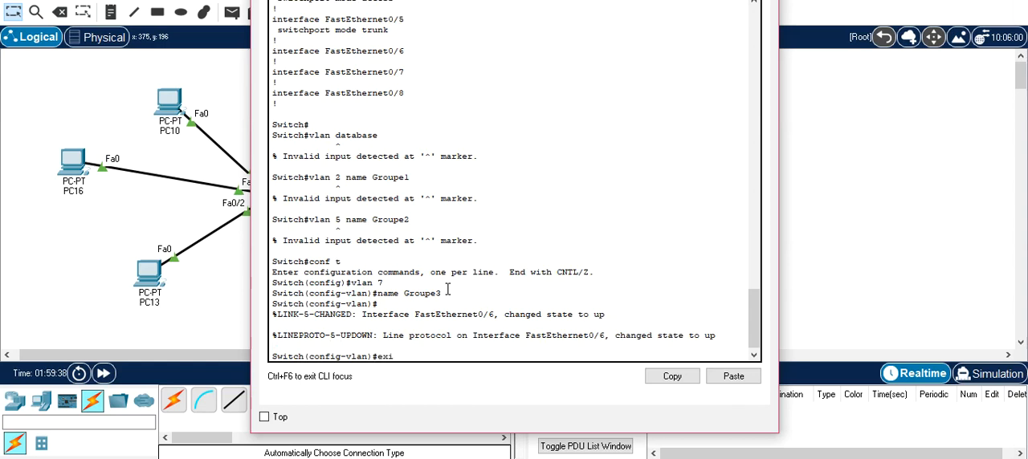
pyautogui.press('Return')
pyautogui.press('Return')
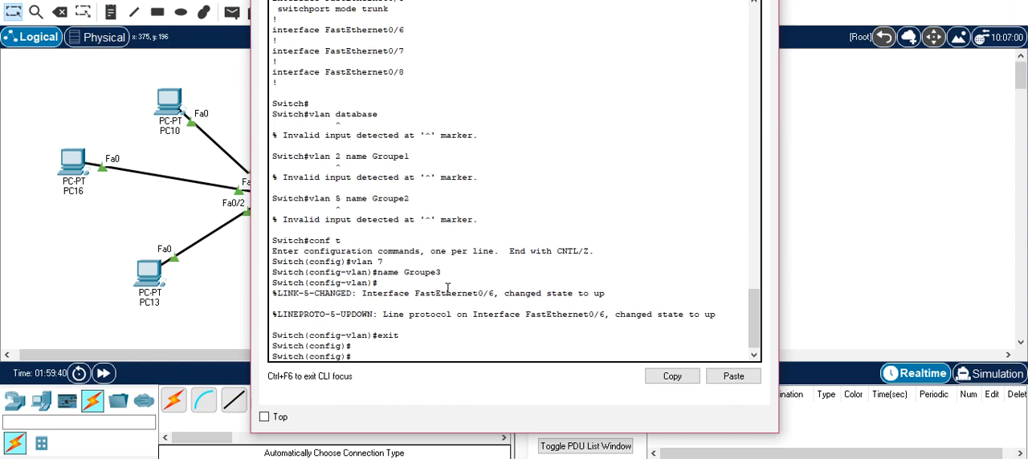
# - Enter interface range configuration for fastEthernet 0/6-24 on Switch3
pyautogui.write('in')
pyautogui.press('Tab')
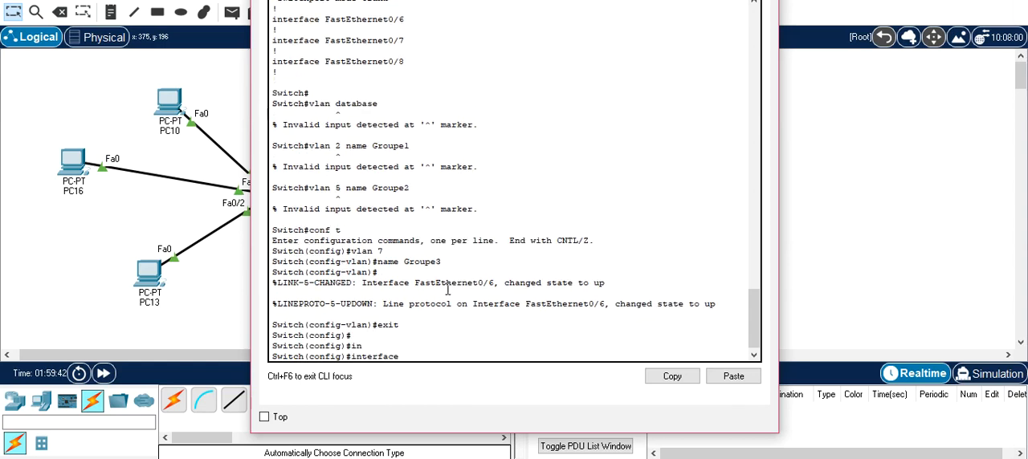
pyautogui.write('f')
pyautogui.press('Tab')
pyautogui.write('r')
pyautogui.press('Tab')
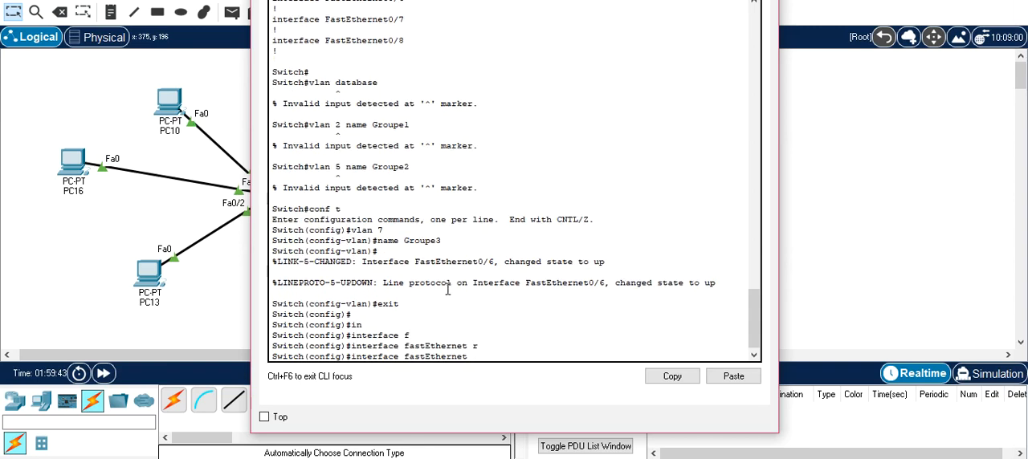
pyautogui.press('BackSpace')
pyautogui.press('BackSpace')
pyautogui.press('BackSpace')
pyautogui.press('BackSpace')
pyautogui.press('BackSpace')
pyautogui.press('BackSpace')
pyautogui.press('BackSpace')
pyautogui.press('BackSpace')
pyautogui.press('BackSpace')
pyautogui.press('BackSpace')
pyautogui.press('BackSpace')
pyautogui.press('BackSpace')
pyautogui.press('BackSpace')
pyautogui.write('r')
pyautogui.press('Tab')
pyautogui.write('f')
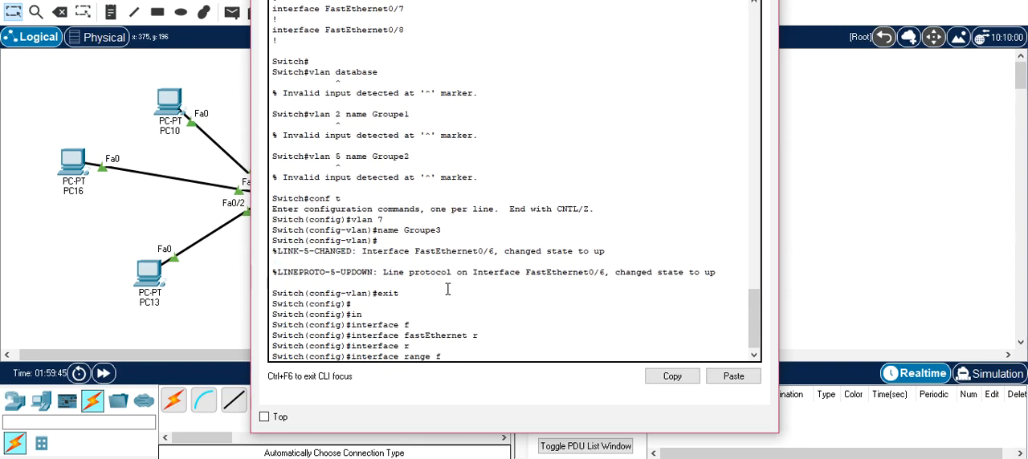
pyautogui.press('Tab')
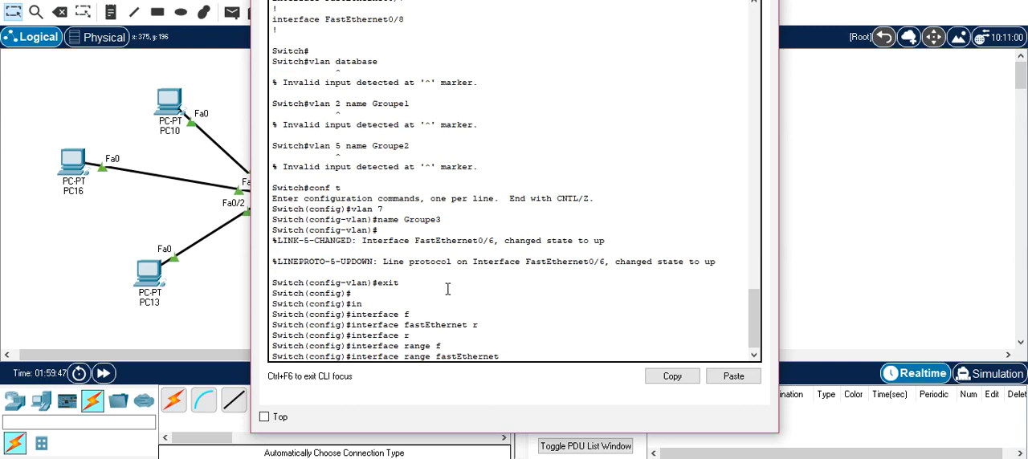
pyautogui.write('0/6-24')
pyautogui.press('Return')
# - Shut down the selected port range on Switch3 and, back in the topology, move PC16 slightly closer to the switch
pyautogui.write('sh')
pyautogui.press('Tab')
pyautogui.press('Return')
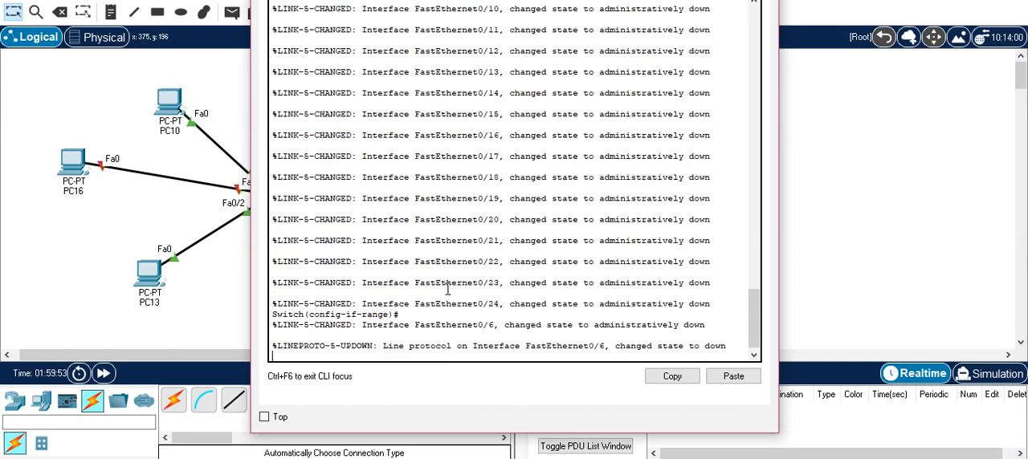
pyautogui.click(759, 0)
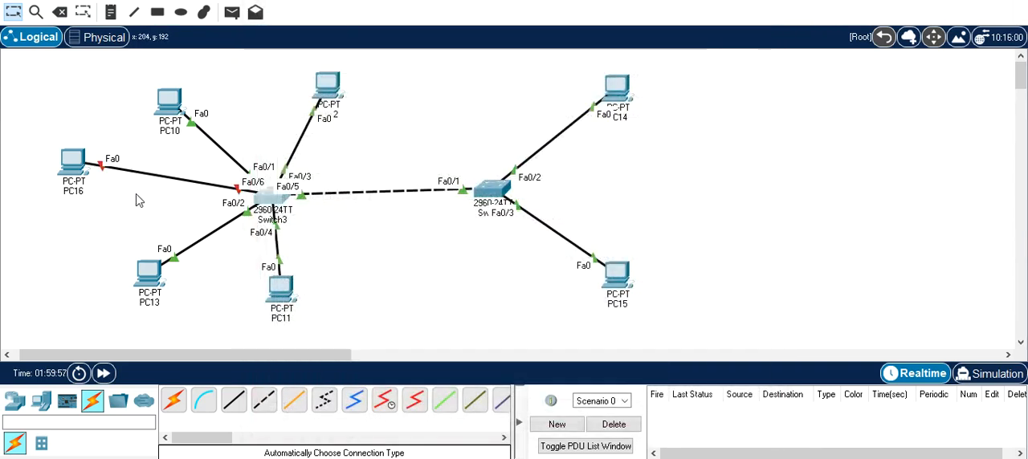
pyautogui.moveTo(76, 178); pyautogui.dragTo(90, 185)
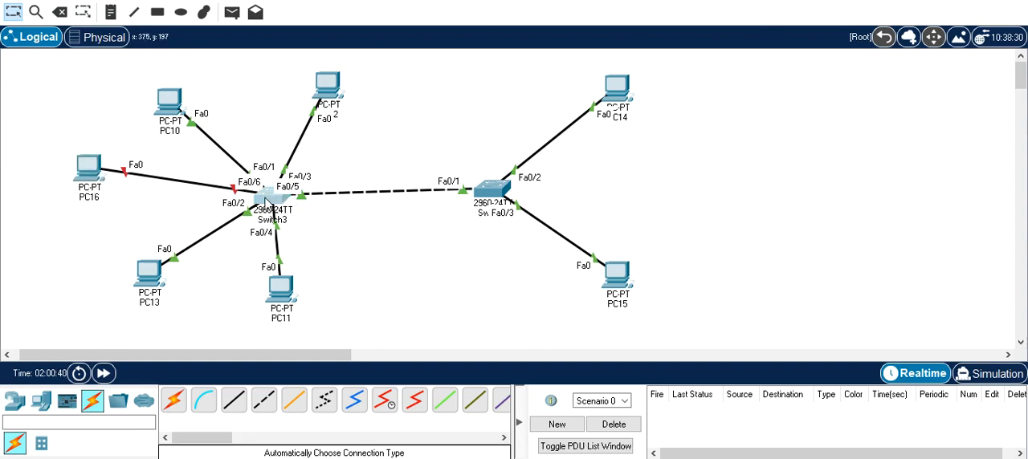
# - Reopen Switch3's console and exit the configuration modes to privileged mode
pyautogui.click(265, 203)
pyautogui.press('Return')
pyautogui.write('exit')
pyautogui.press('Return')
pyautogui.write('exit')
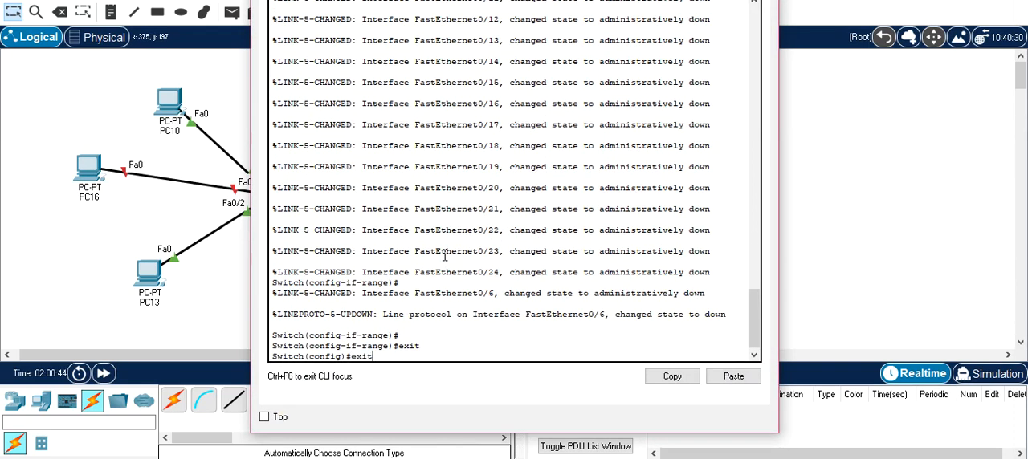
pyautogui.press('Return')
pyautogui.press('Return')
# - Display Switch3's VTP status with show vtp status
pyautogui.write('show')
pyautogui.press('Tab')
pyautogui.write('vt')
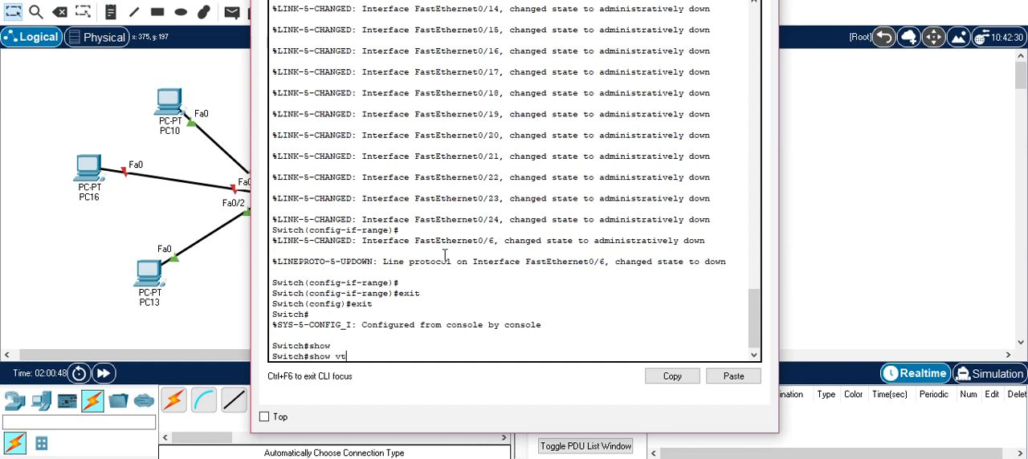
pyautogui.press('Tab')
pyautogui.press('Return')
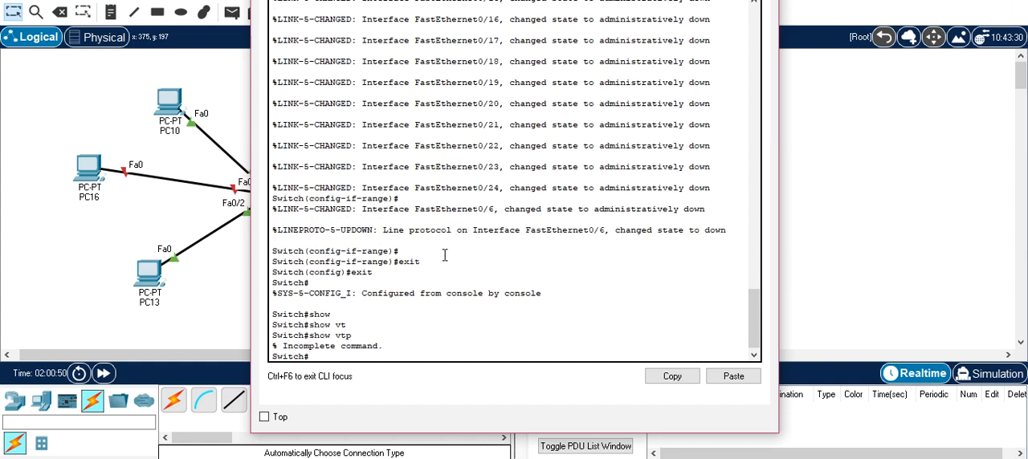
pyautogui.press('Up')
pyautogui.write('st')
pyautogui.press('Tab')
pyautogui.press('Return')
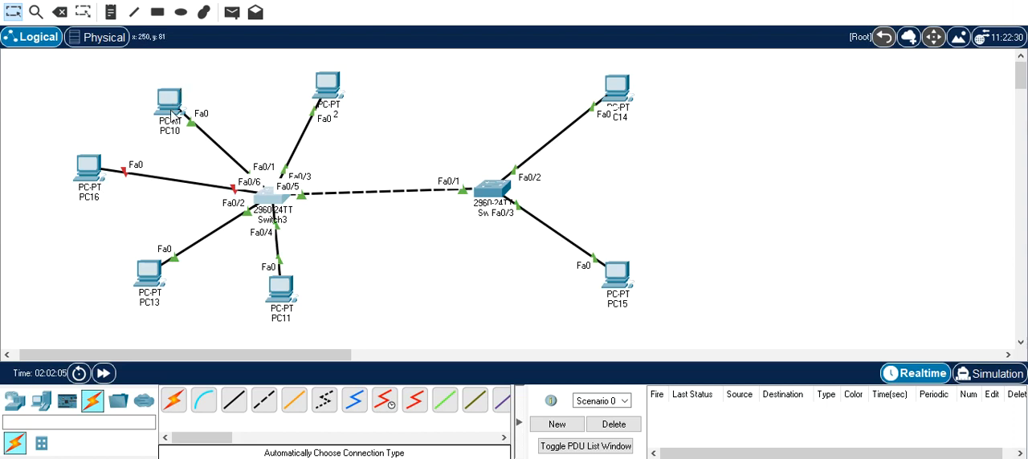
# - Move PC10 a little farther from Switch3 and send a simple PDU from PC10 to PC11
pyautogui.moveTo(170, 113); pyautogui.dragTo(136, 104)
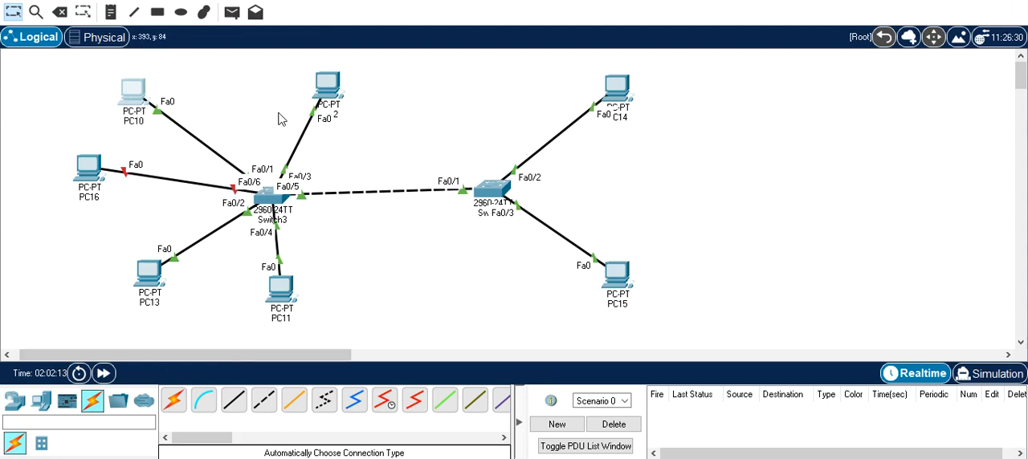
pyautogui.click(233, 16)
pyautogui.click(136, 94)
pyautogui.click(281, 285)
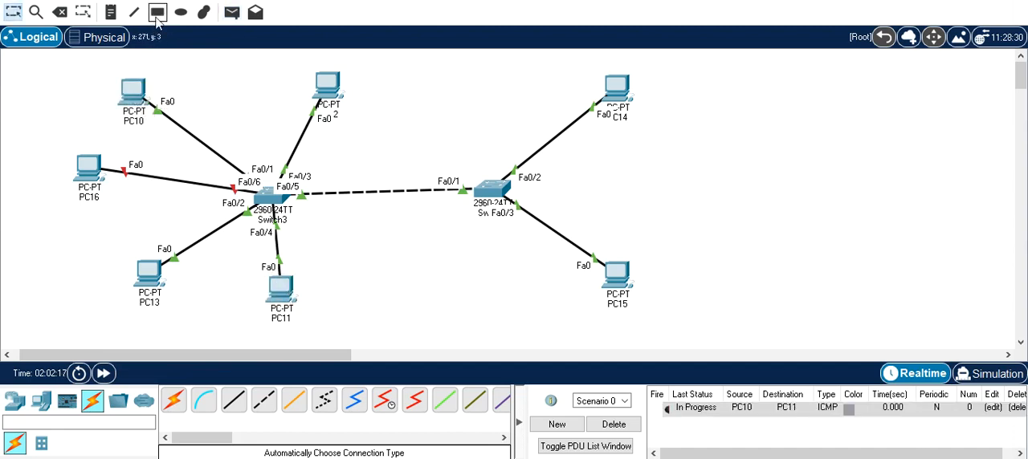
# - Send a simple PDU from PC10 to PC15 on the other switch
pyautogui.click(232, 14)
pyautogui.click(137, 93)
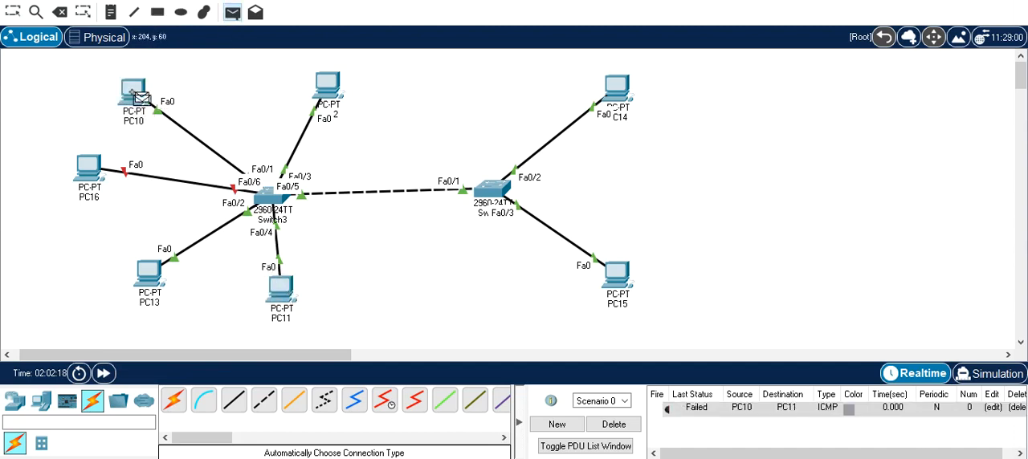
pyautogui.click(619, 278)
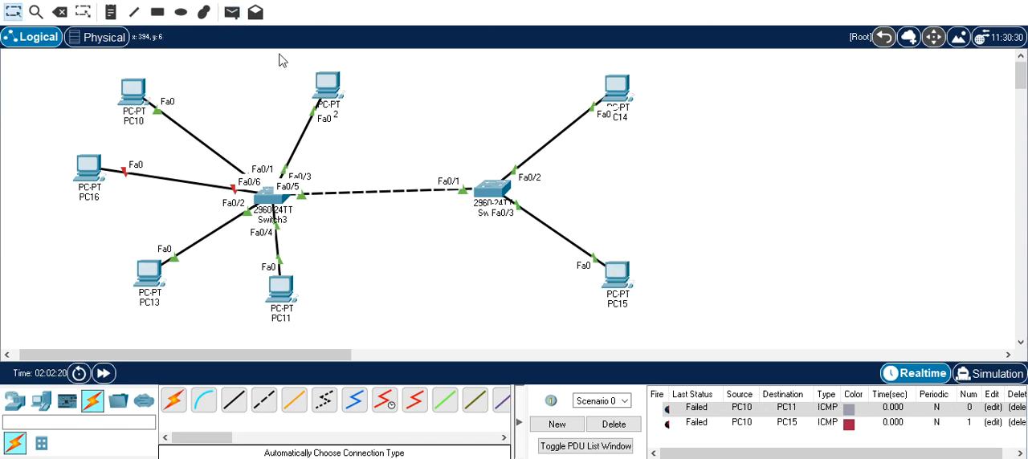